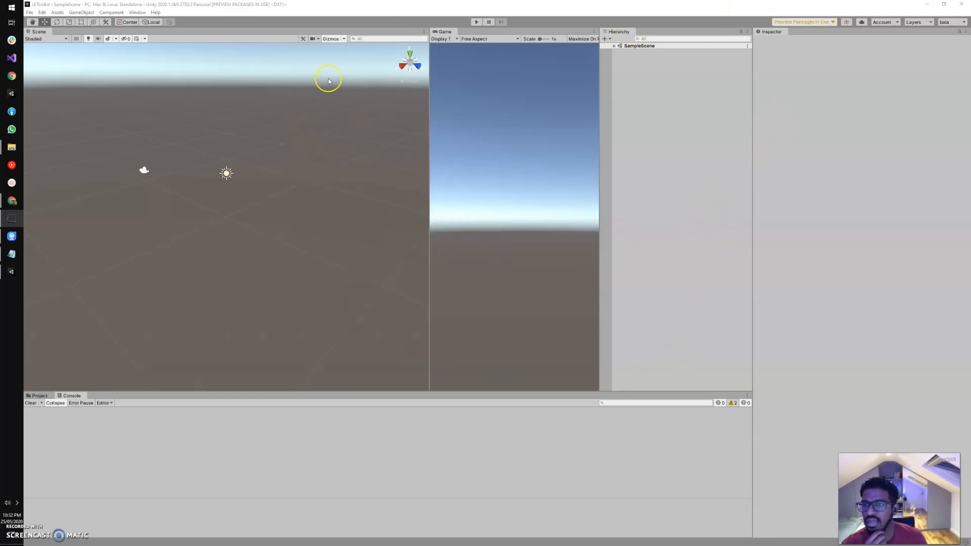
Search the Package Manager for UI Builder, then close it
click(293, 6)
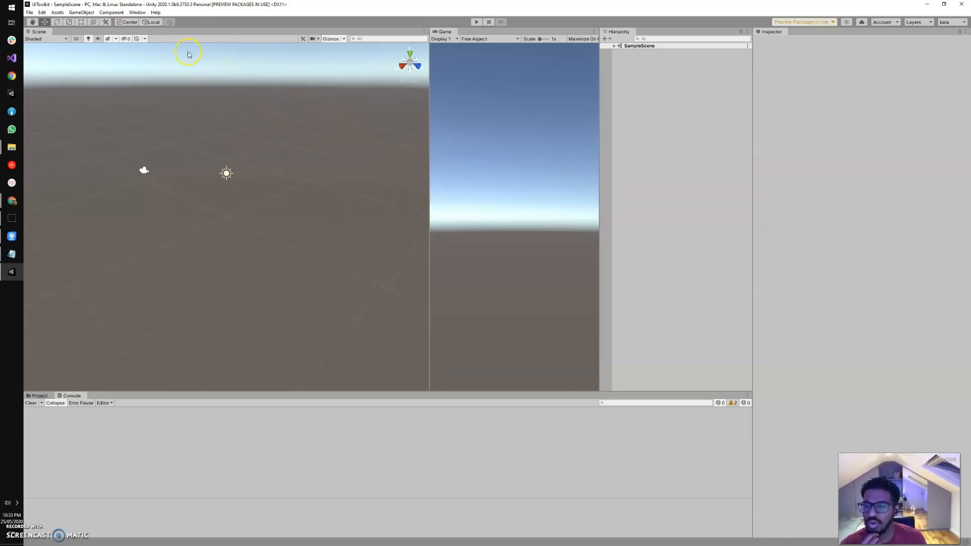
click(136, 13)
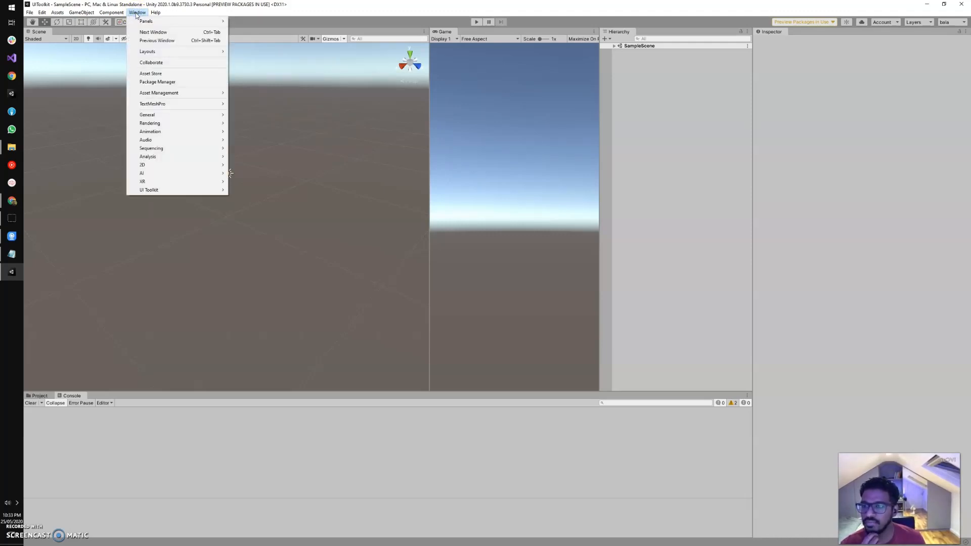
click(147, 82)
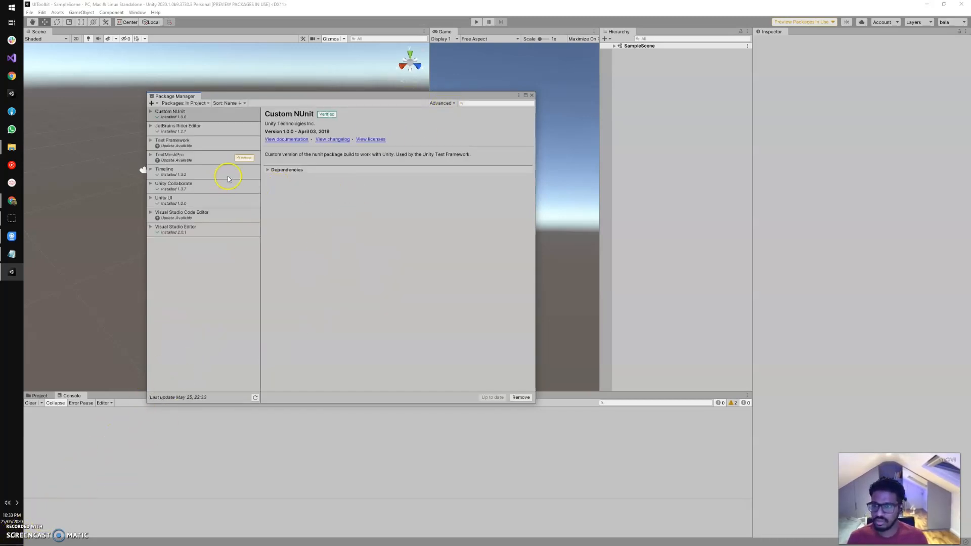
click(480, 103)
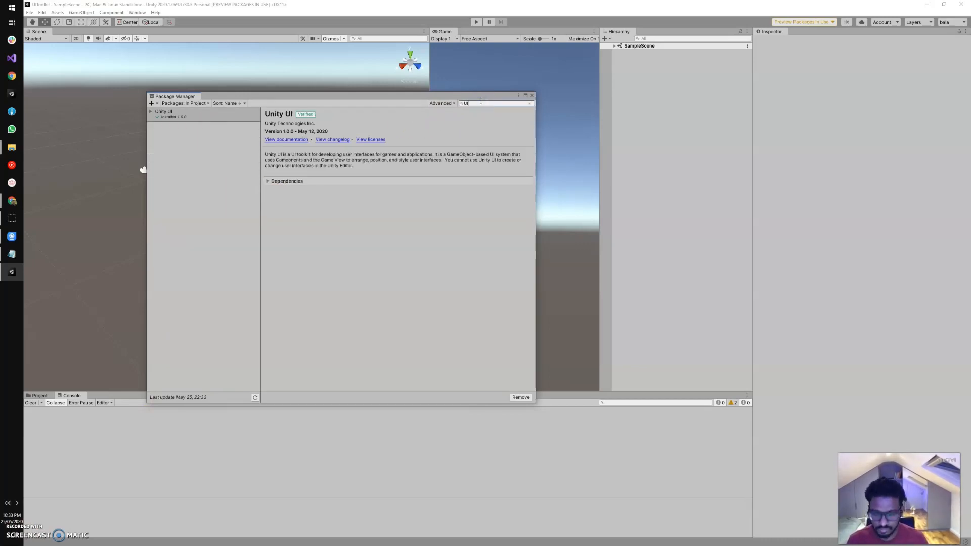
text(UI Bui)
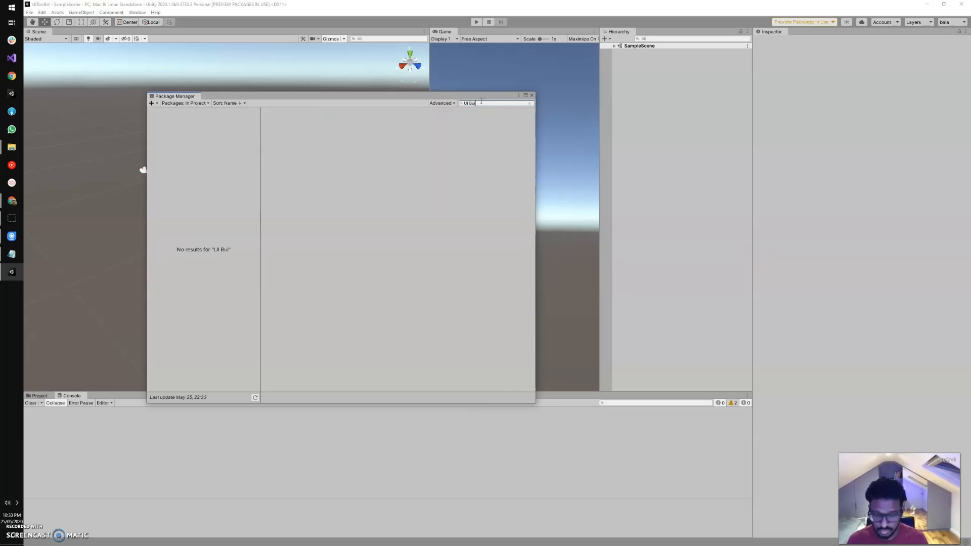
text(lder)
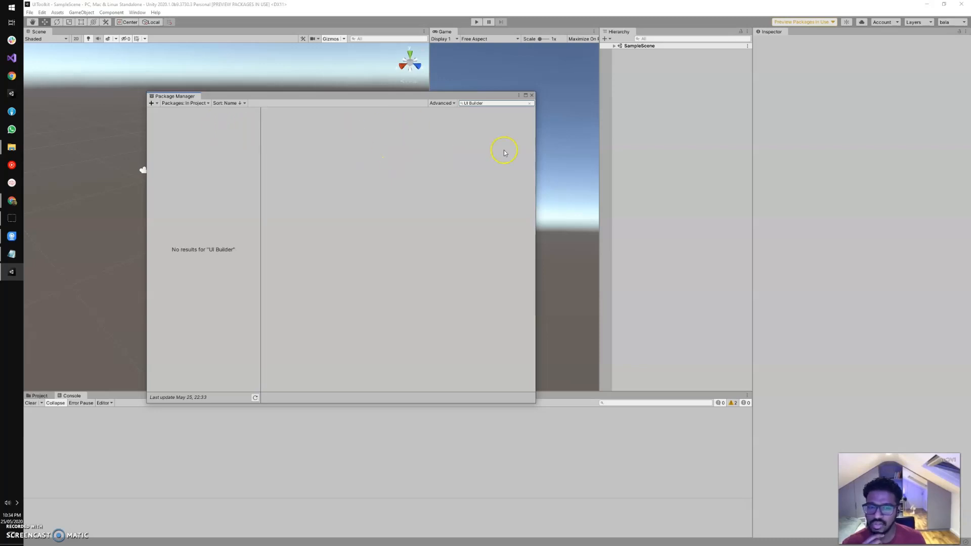
click(531, 95)
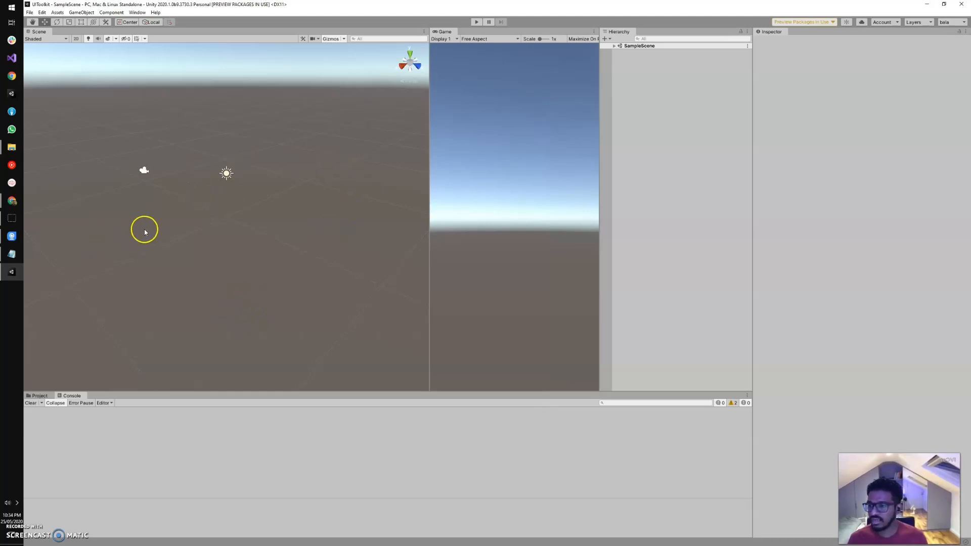
Select the "com.unity.ui.builder": "0.11.2-preview" line in Notepad and minimize it
click(10, 254)
drag(195, 199, 53, 198)
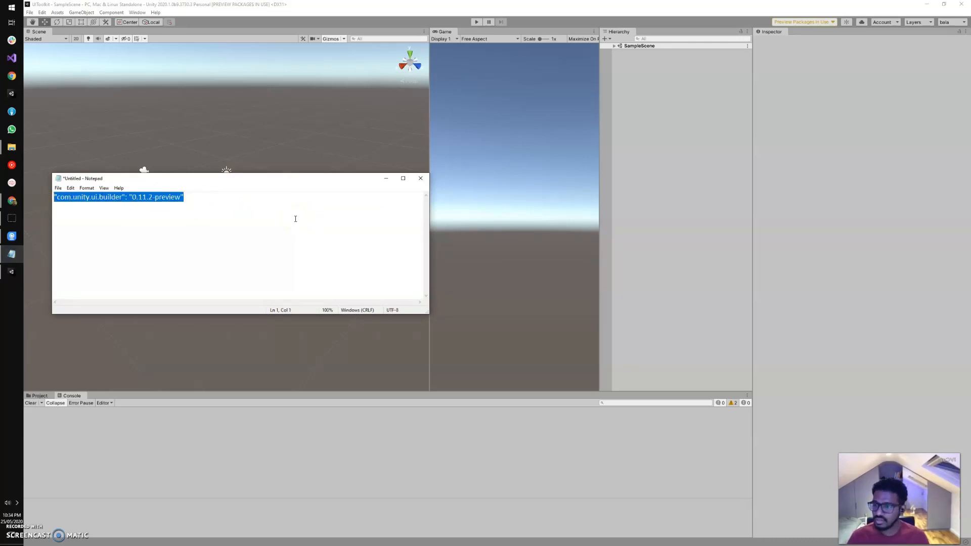
click(386, 178)
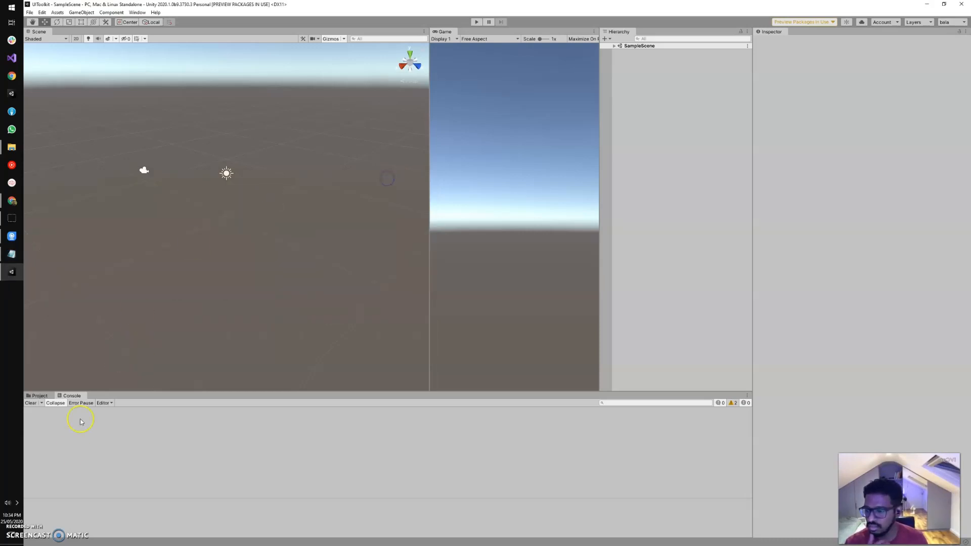
Reveal the project's Assets folder in File Explorer via Show in Explorer
click(39, 396)
click(45, 422)
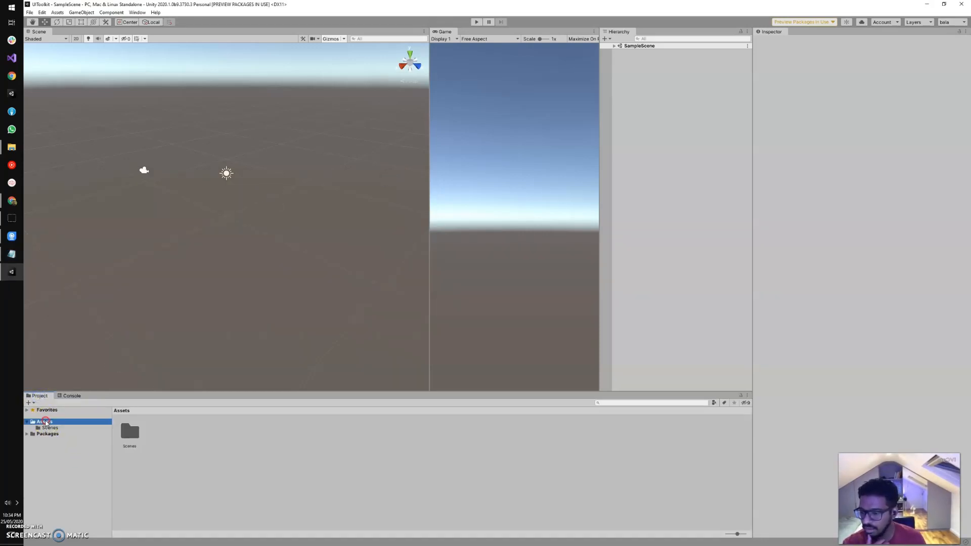
right_click(45, 422)
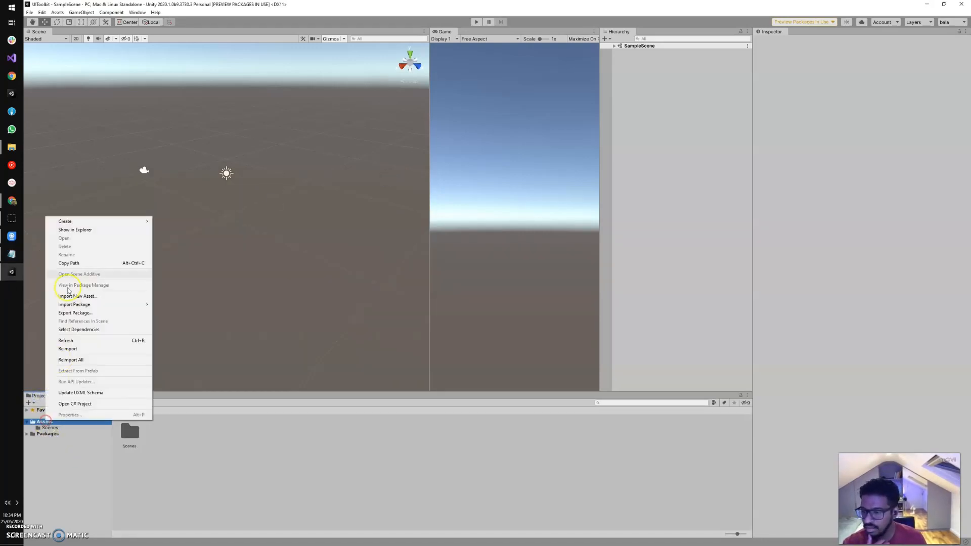
click(73, 230)
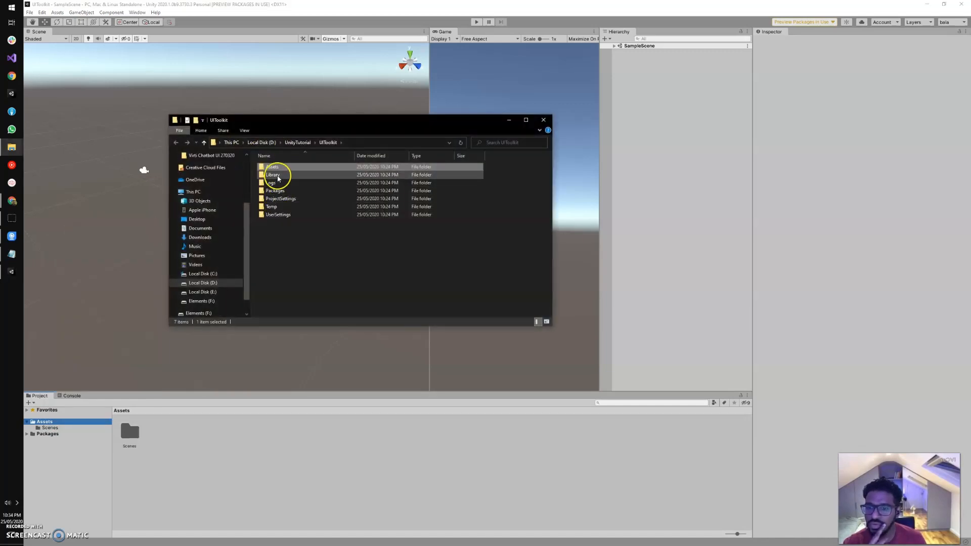
Open Packages/manifest.json in Notepad++
double_click(269, 190)
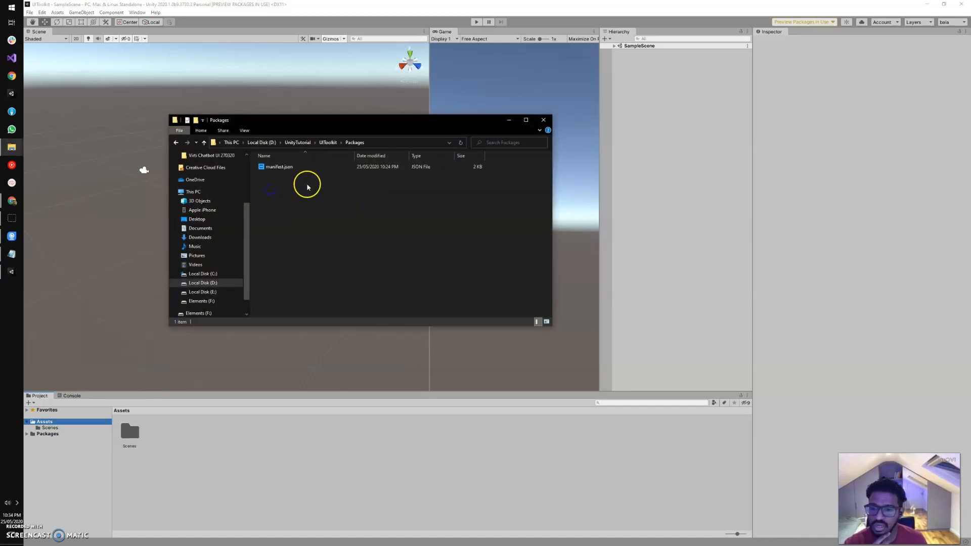
right_click(272, 166)
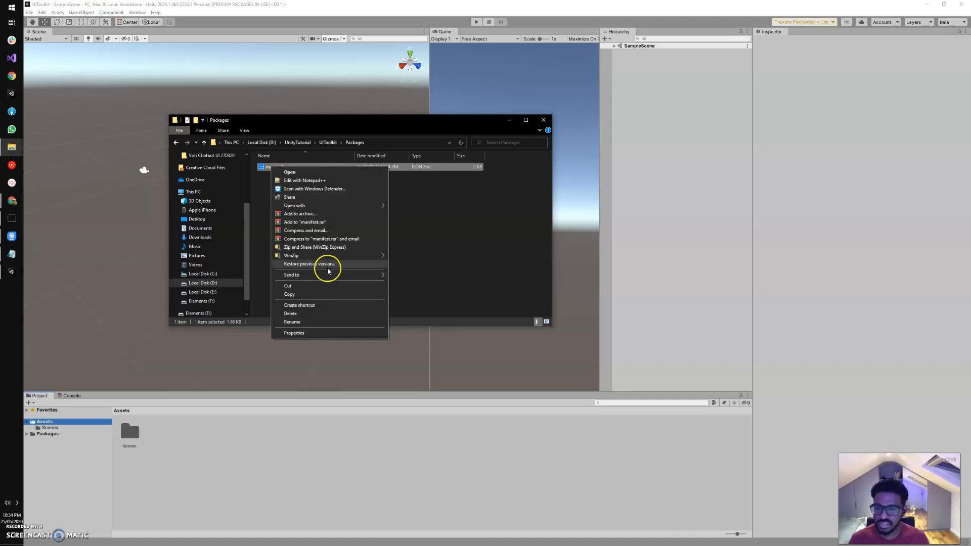
click(305, 180)
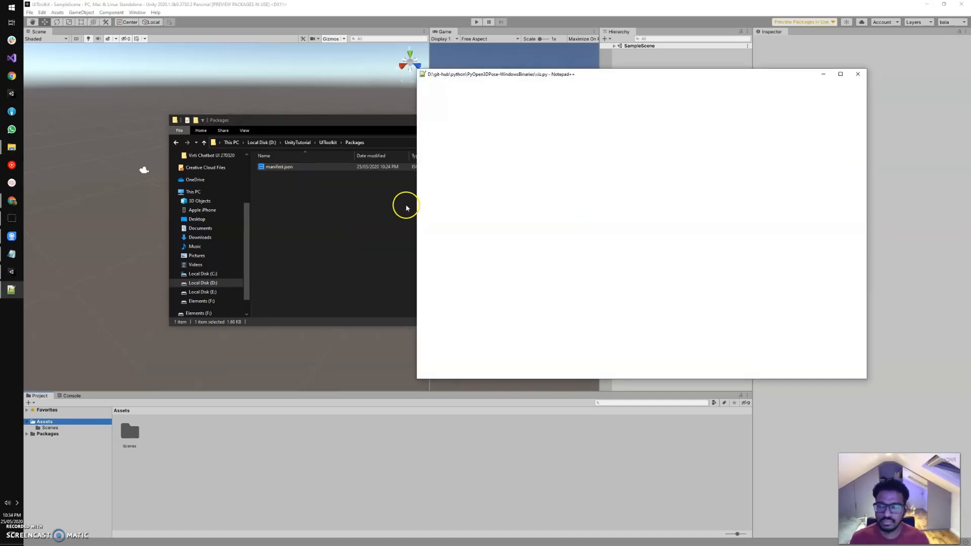
scroll(590, 151, down, 1)
Append the com.unity.ui.builder 0.11.2-preview dependency, save manifest.json, and close Notepad++ and Explorer
click(559, 347)
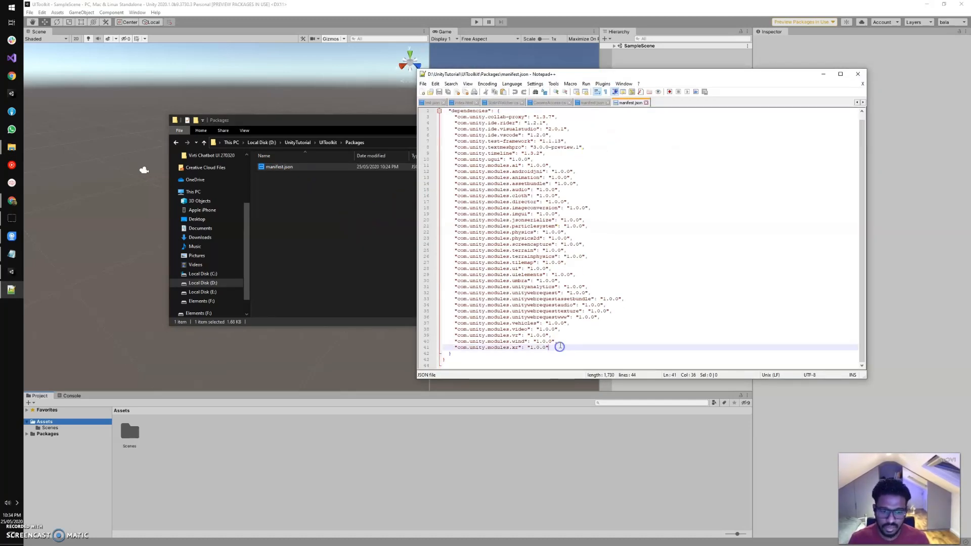
text(,)
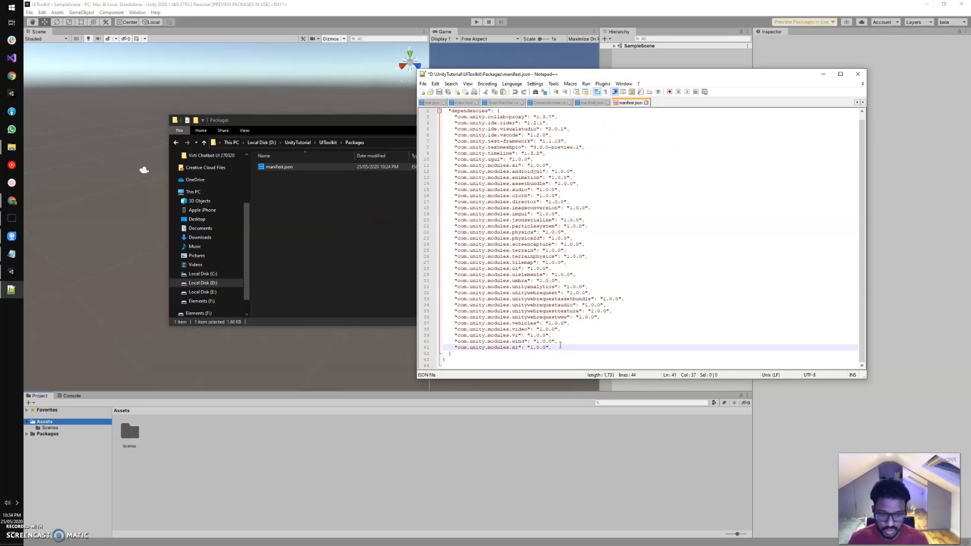
key(Return)
key(ctrl+v)
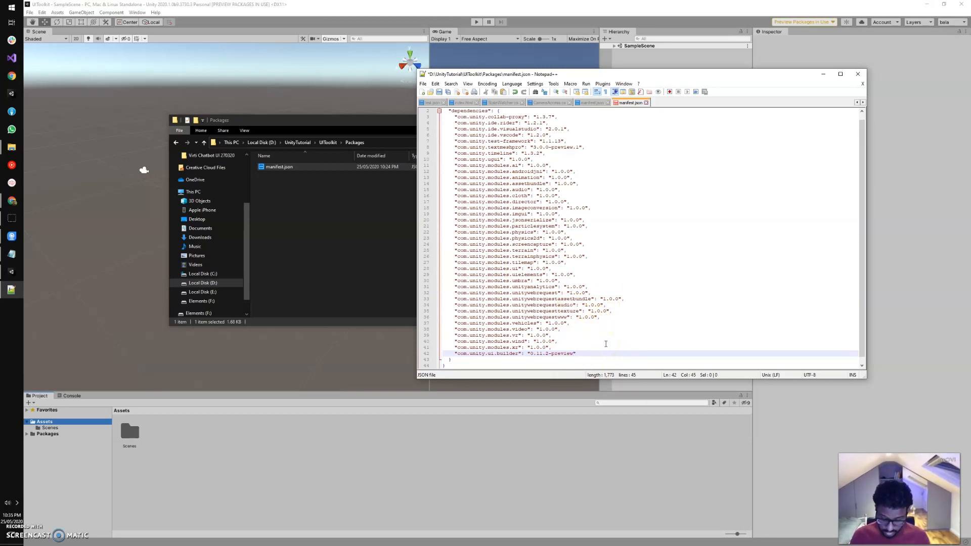
key(ctrl+s)
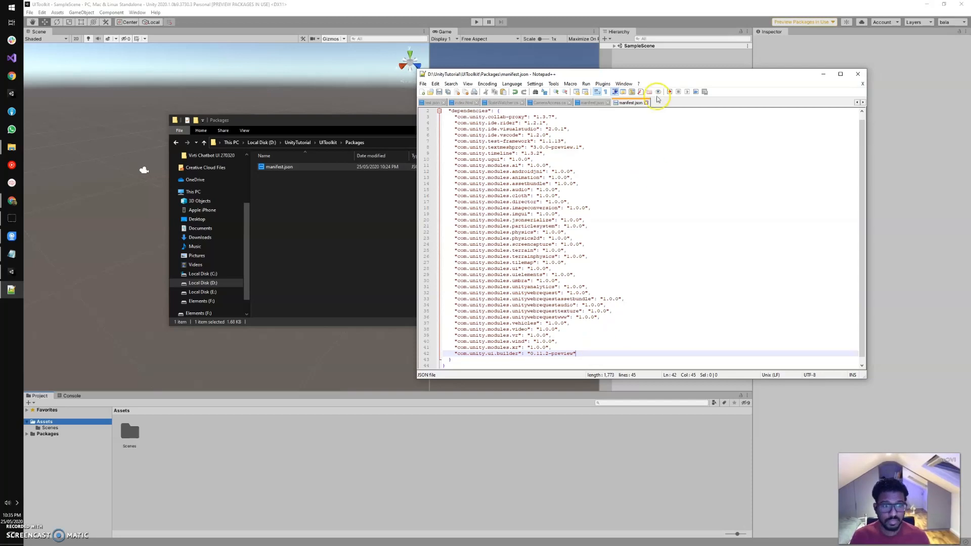
click(858, 73)
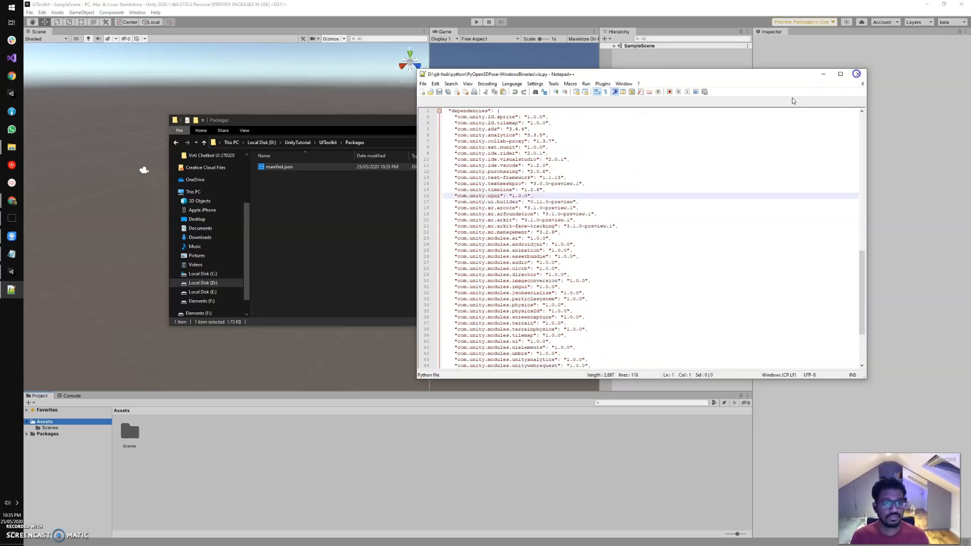
click(543, 120)
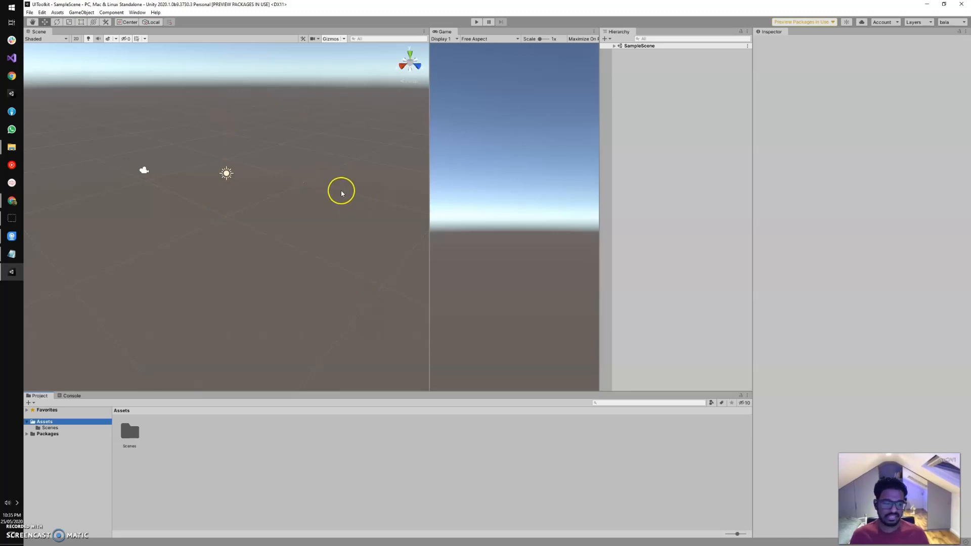
Open Window > UI Toolkit > UI Builder and dock its tab beside the Scene tab
click(137, 12)
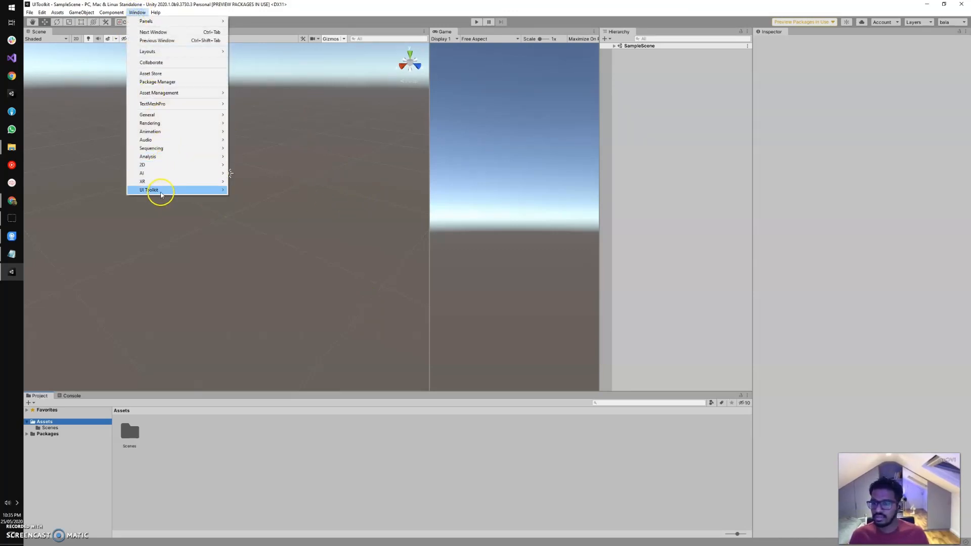
mouse_move(162, 195)
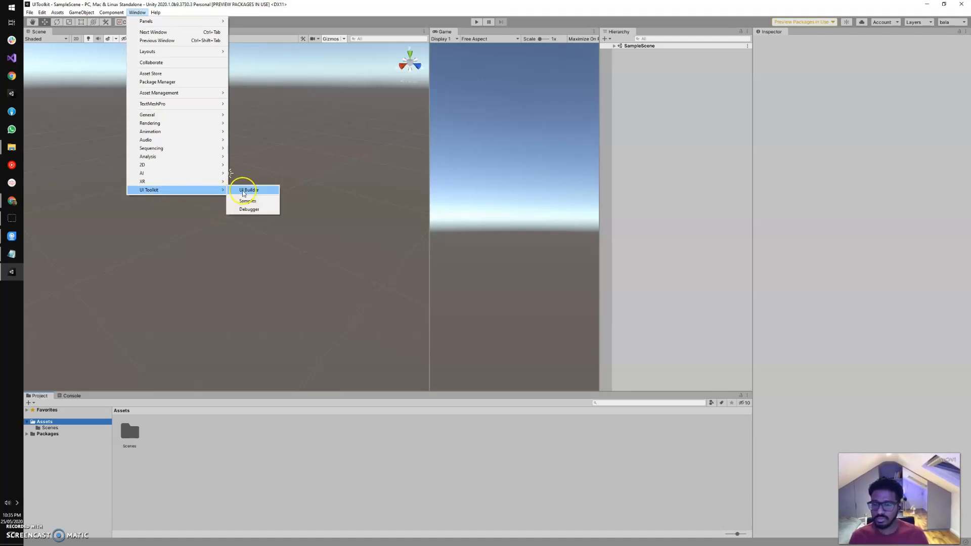
click(243, 191)
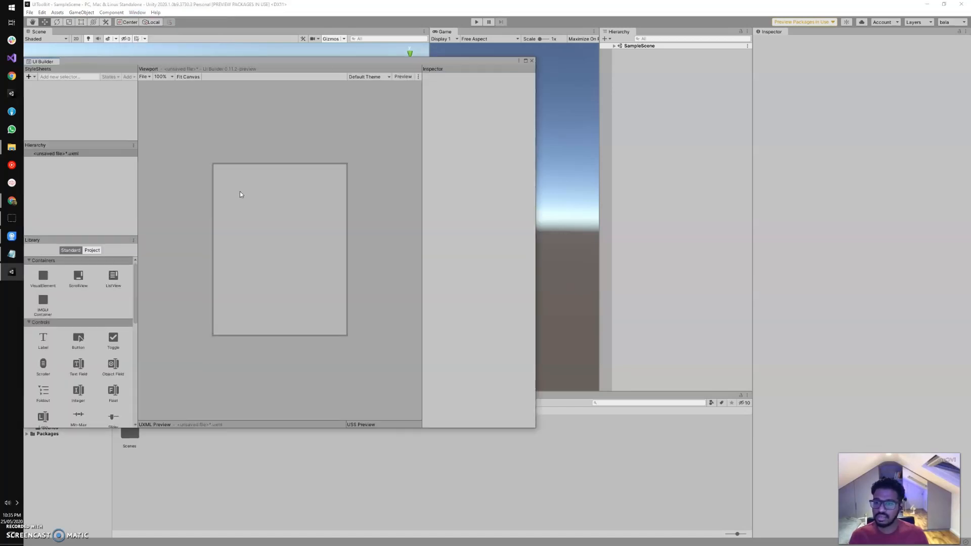
drag(148, 62, 208, 52)
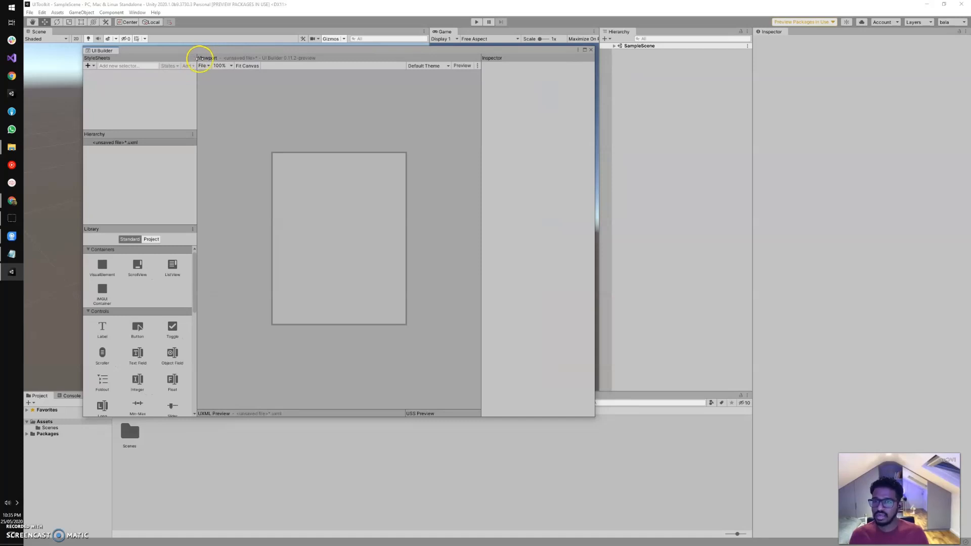
drag(105, 54, 73, 32)
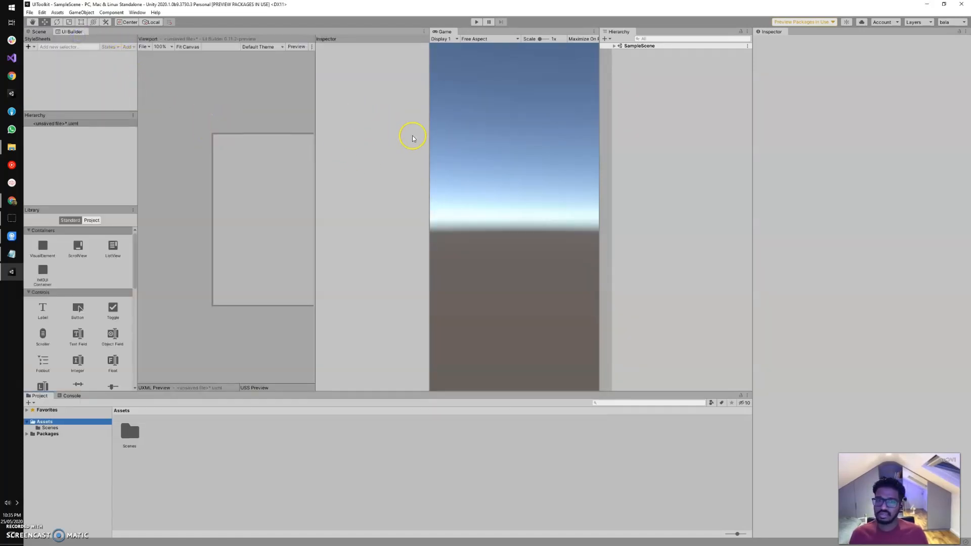
click(949, 22)
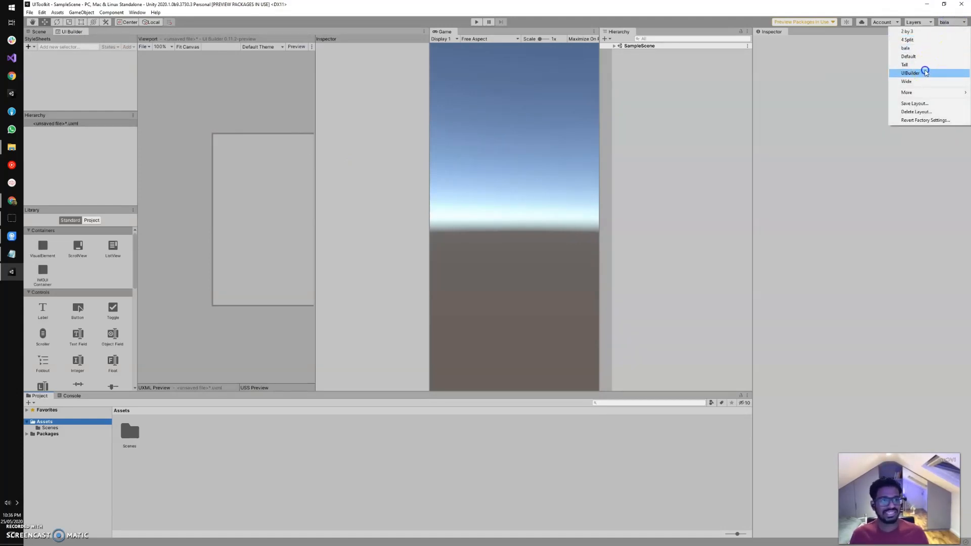
click(924, 73)
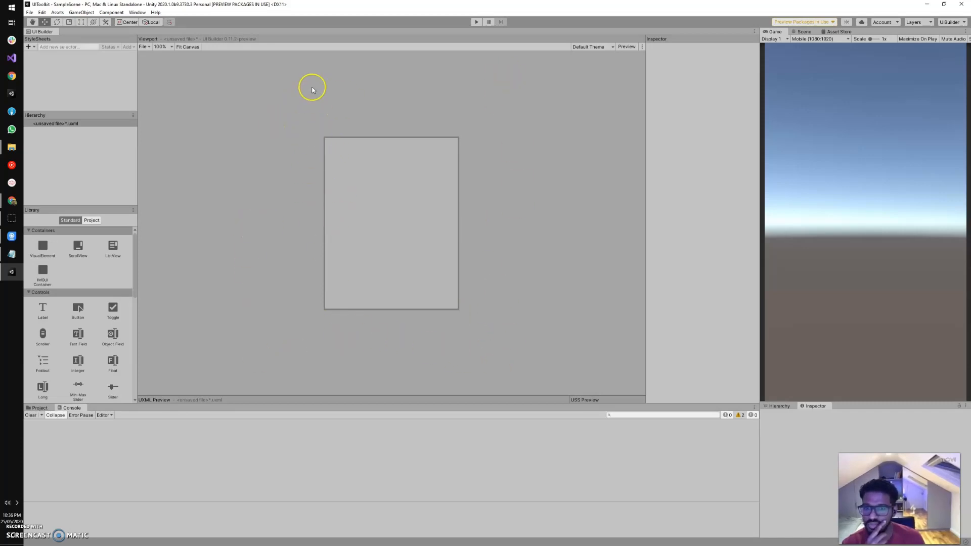
click(73, 137)
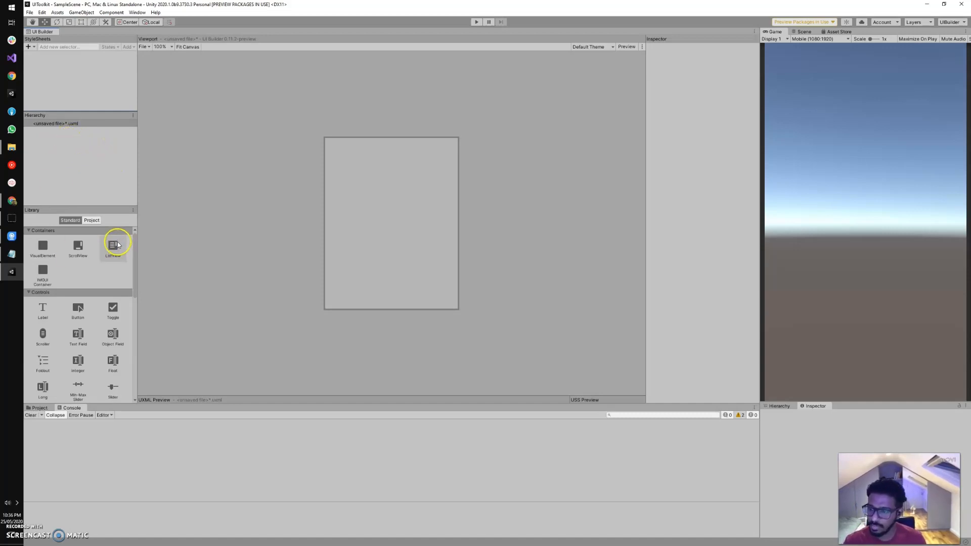
drag(136, 264, 124, 342)
scroll(86, 303, up, 10)
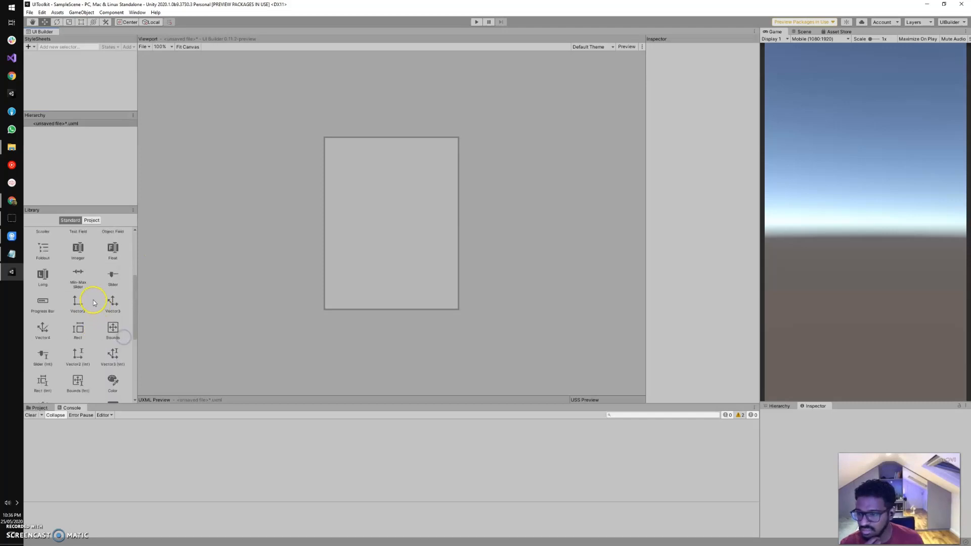
scroll(83, 290, down, 3)
scroll(82, 288, up, 3)
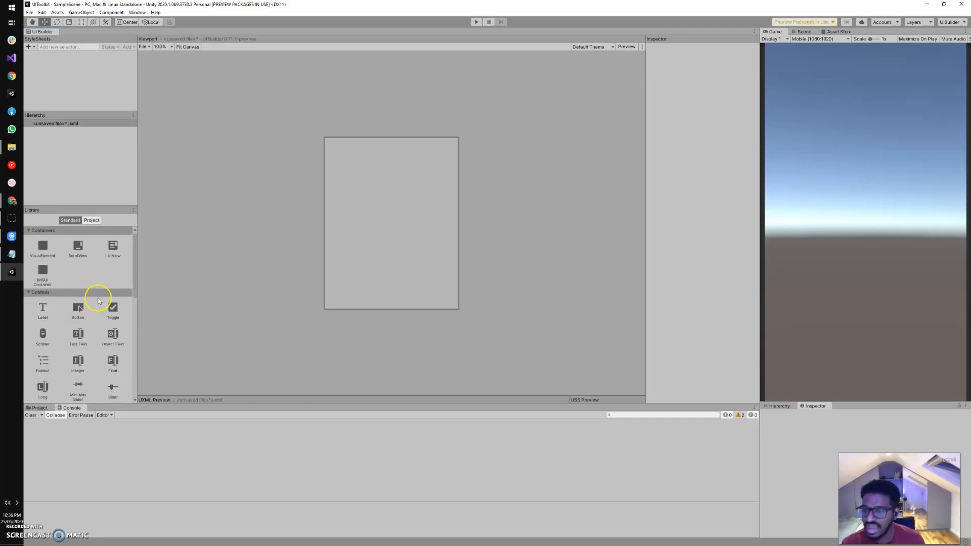
scroll(98, 293, down, 2)
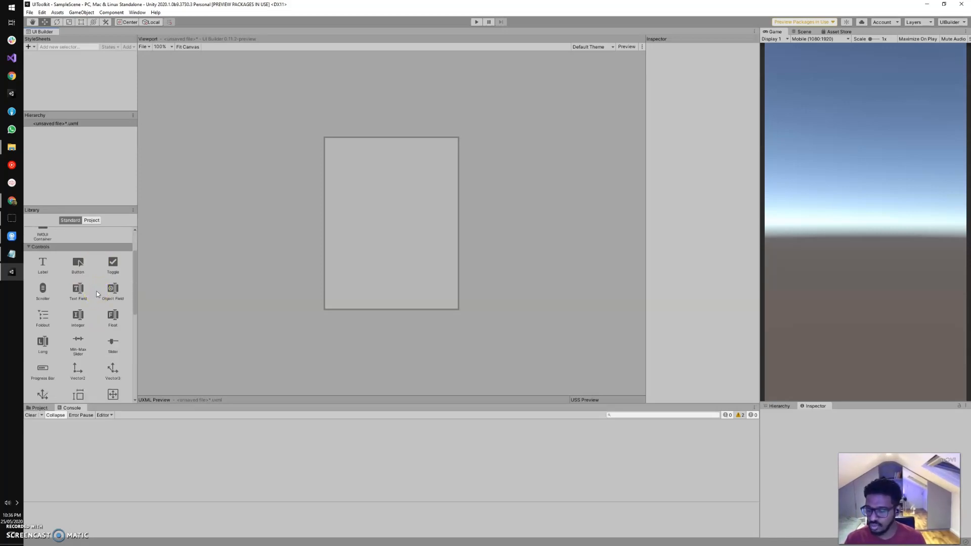
scroll(109, 289, up, 2)
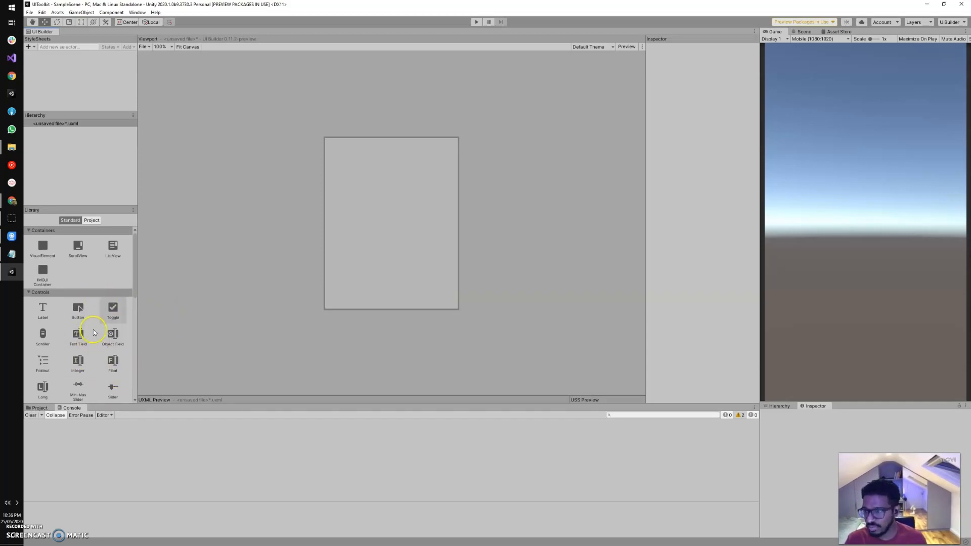
Create a folder named UISystem under Assets and open it
click(39, 407)
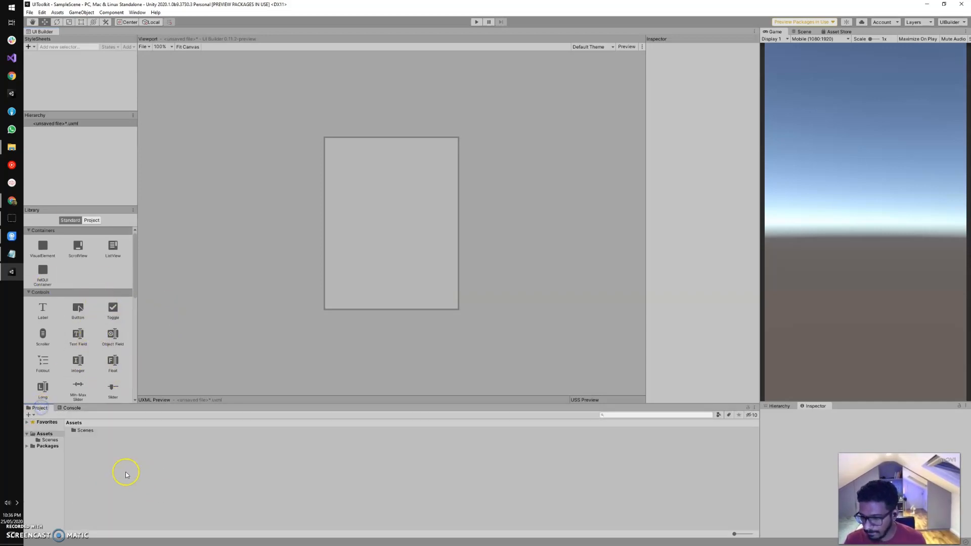
right_click(45, 434)
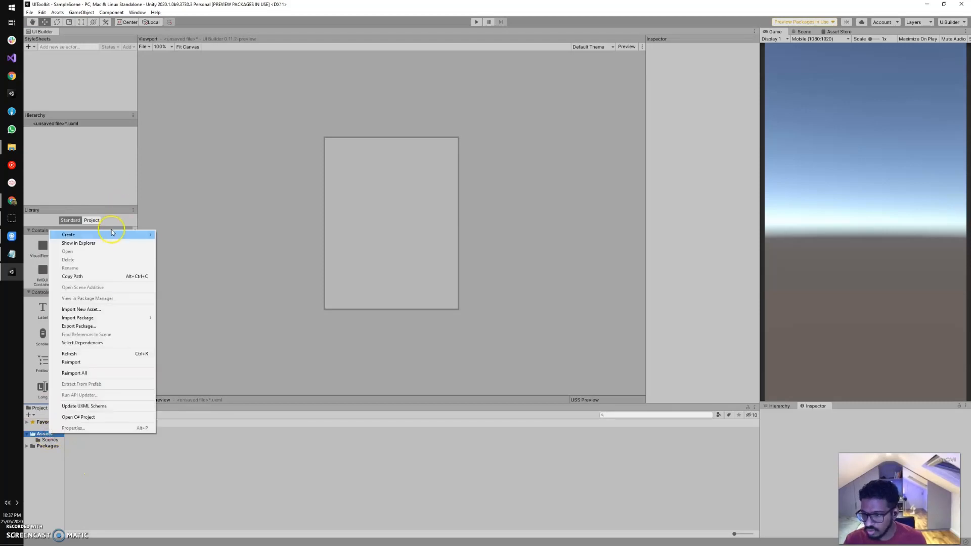
mouse_move(113, 232)
click(200, 234)
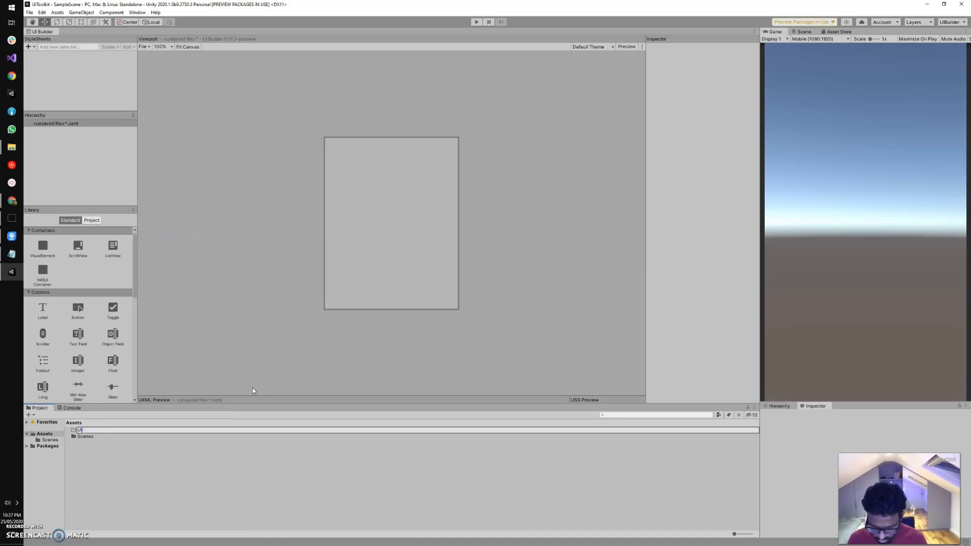
key(Return)
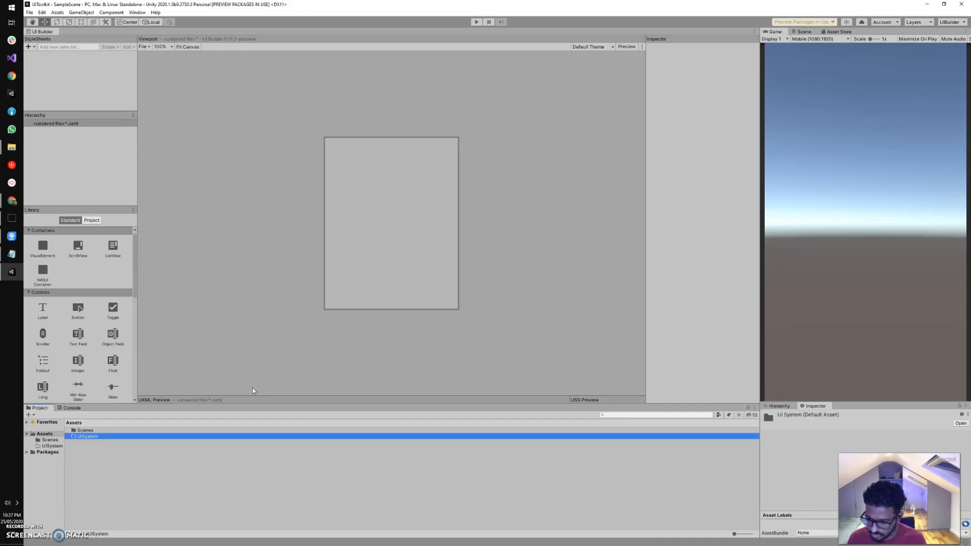
key(Return)
Create a UI Toolkit UI Document in UISystem, keeping the default name NewUXMLTemplate
click(195, 459)
right_click(172, 457)
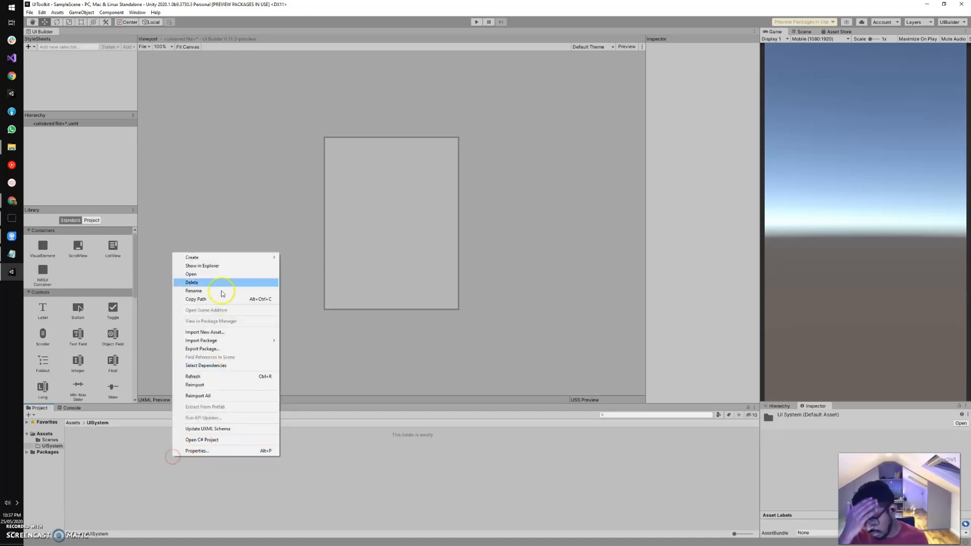
click(226, 258)
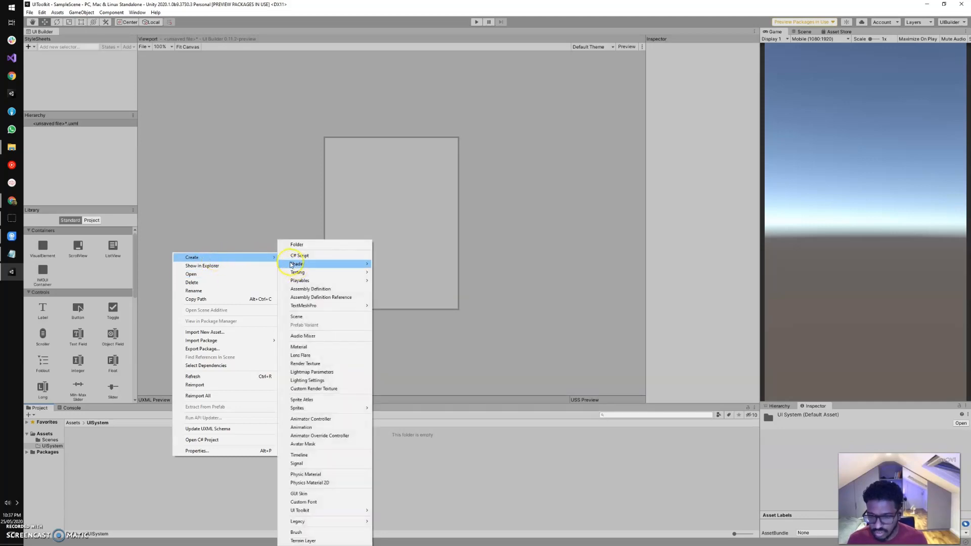
click(324, 511)
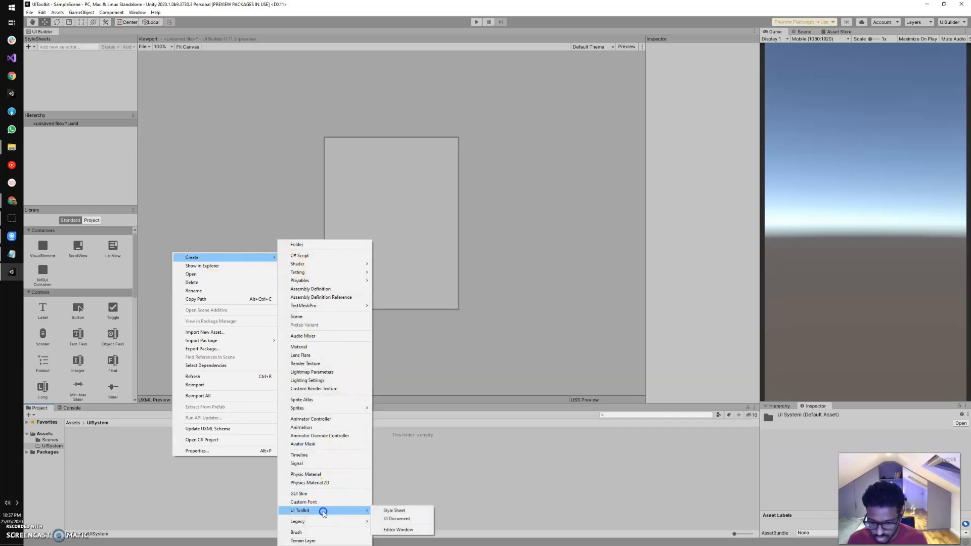
click(391, 520)
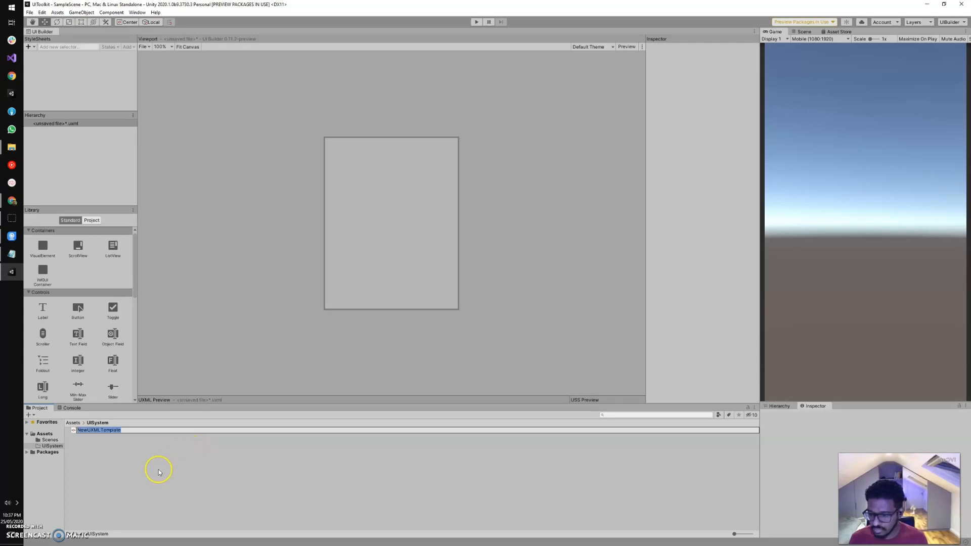
key(Return)
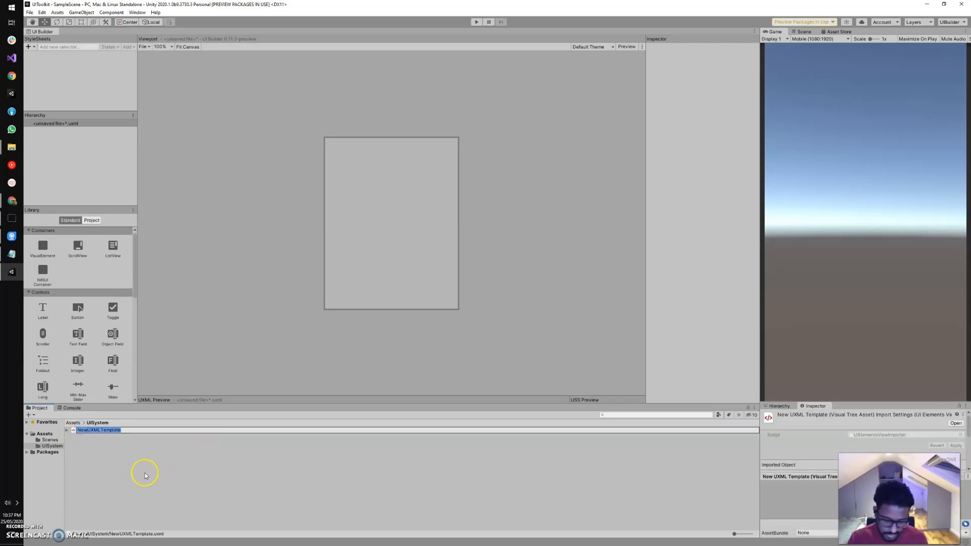
key(BackSpace)
click(109, 457)
Delete the NewUXMLTemplate asset and confirm
right_click(87, 435)
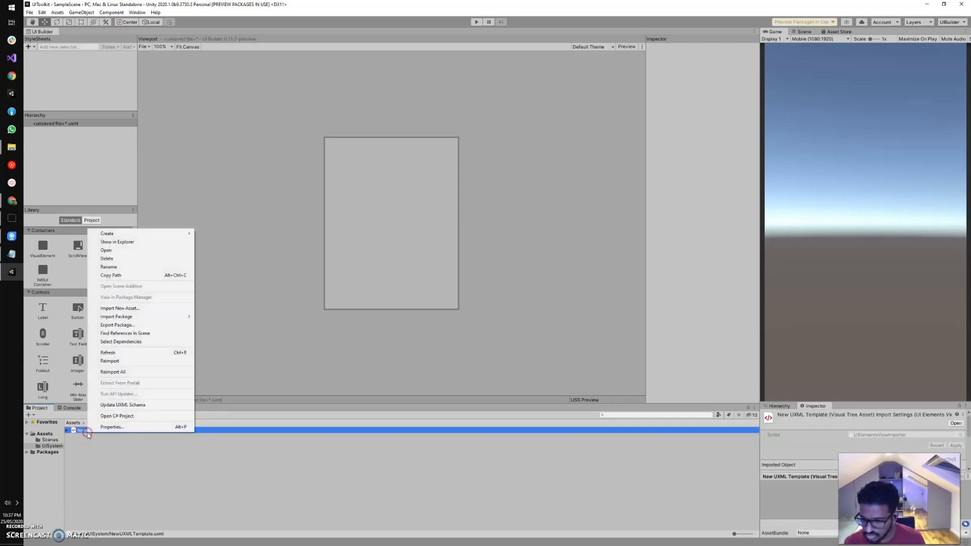
click(114, 259)
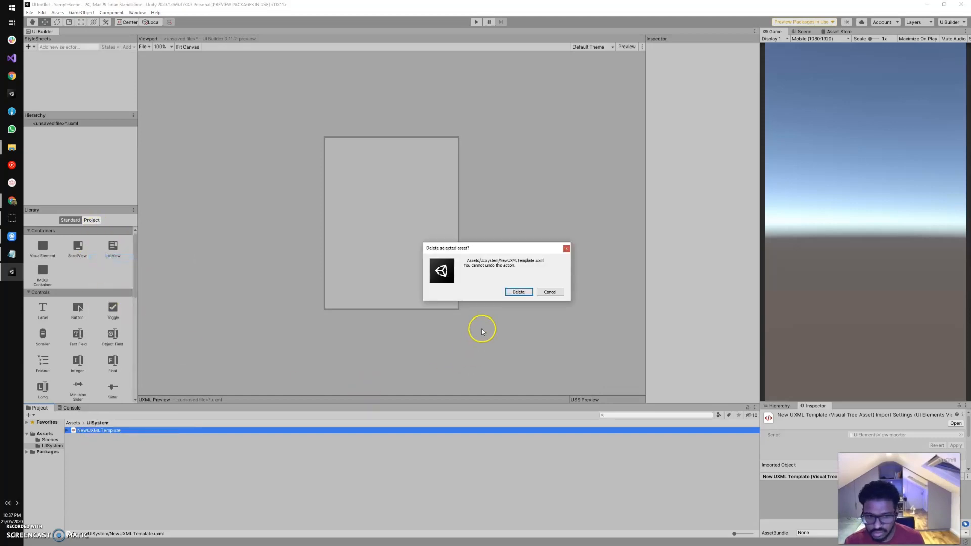
click(518, 292)
Start a new UI Toolkit Editor Window from the UISystem folder's Create menu
right_click(153, 463)
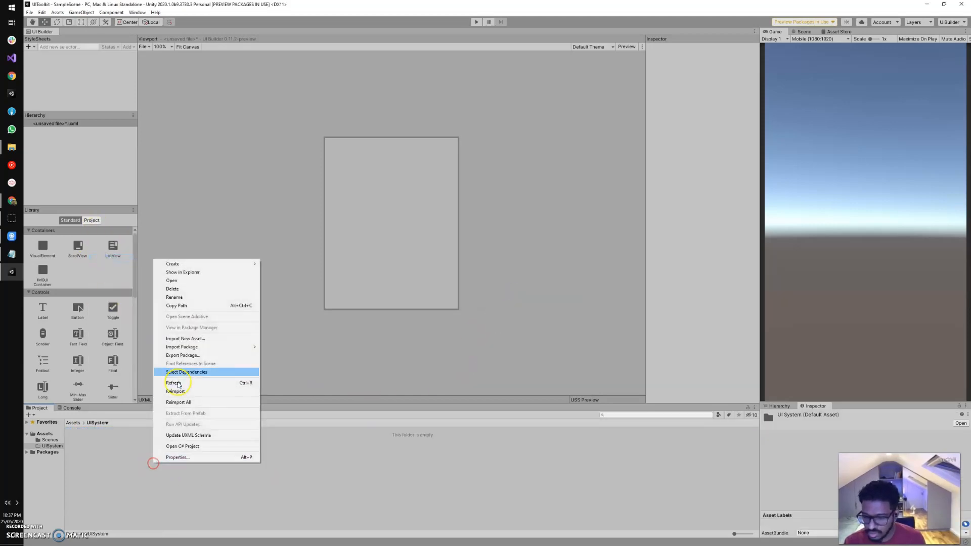
mouse_move(189, 261)
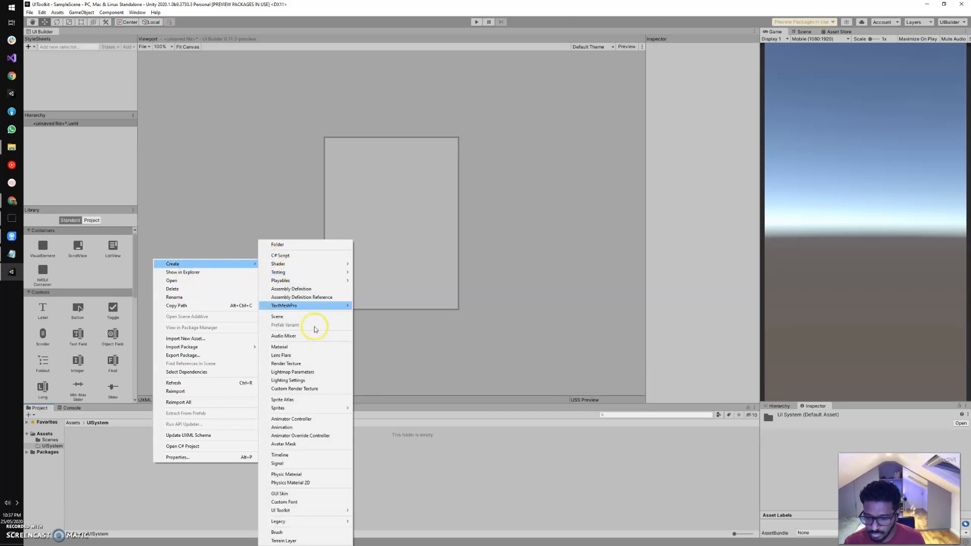
mouse_move(325, 511)
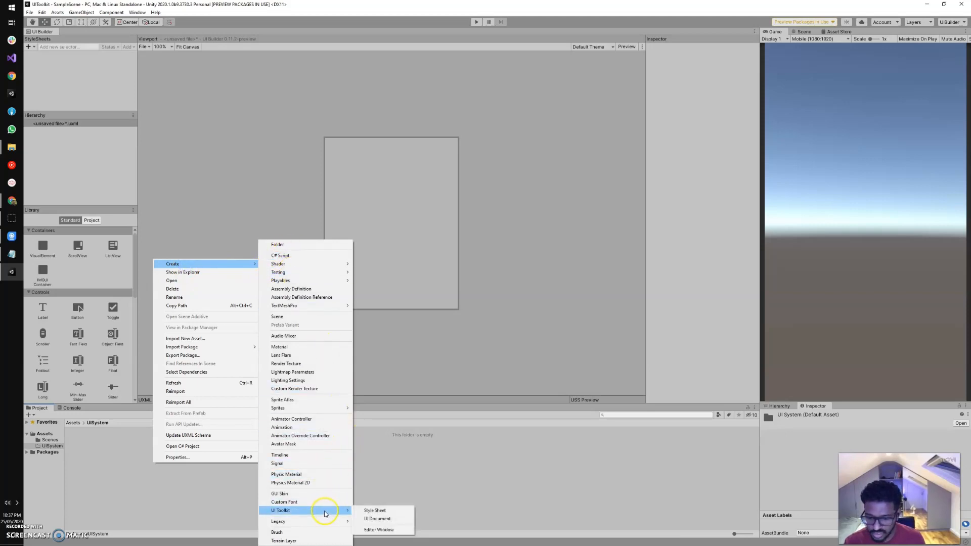
click(381, 529)
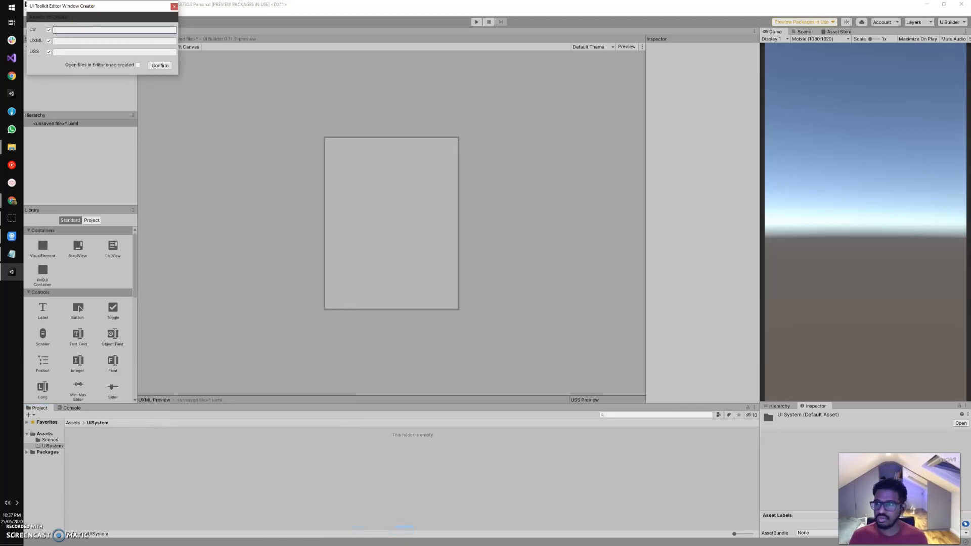
Name the C#, UXML and USS files Login in the Editor Window Creator and confirm
click(129, 81)
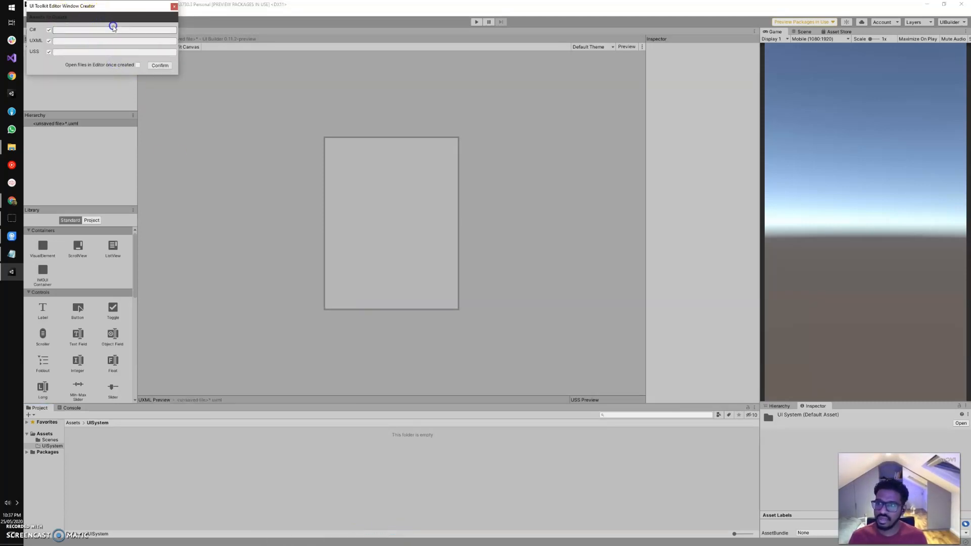
click(108, 53)
click(104, 18)
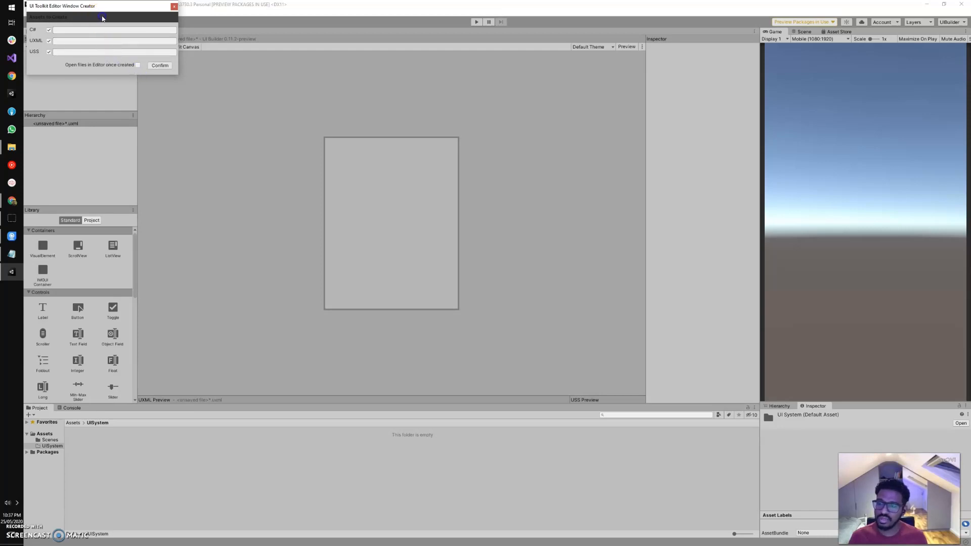
click(64, 43)
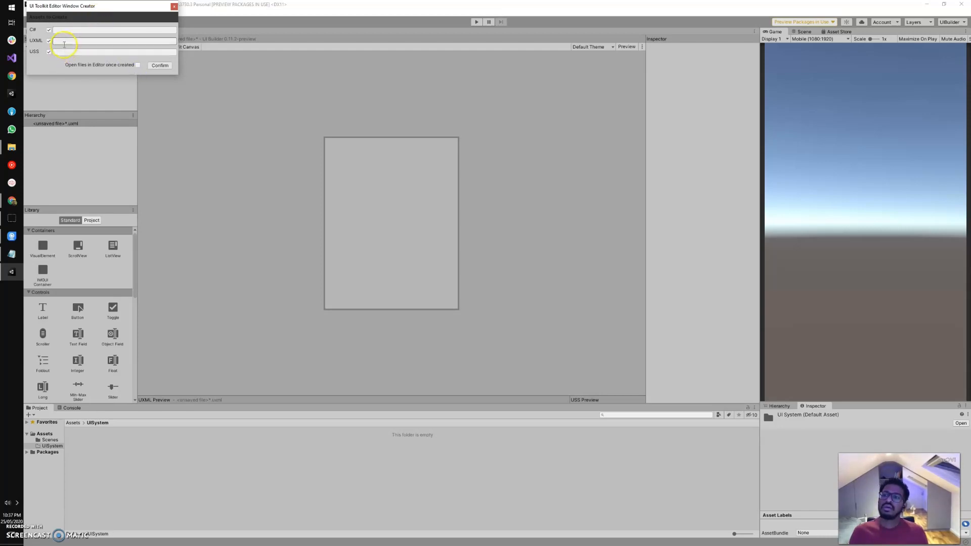
click(64, 43)
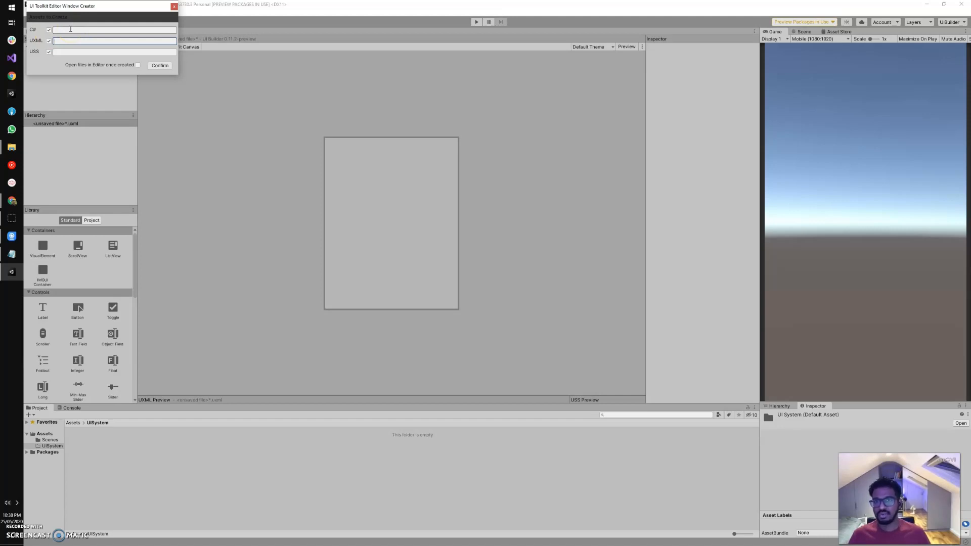
click(70, 29)
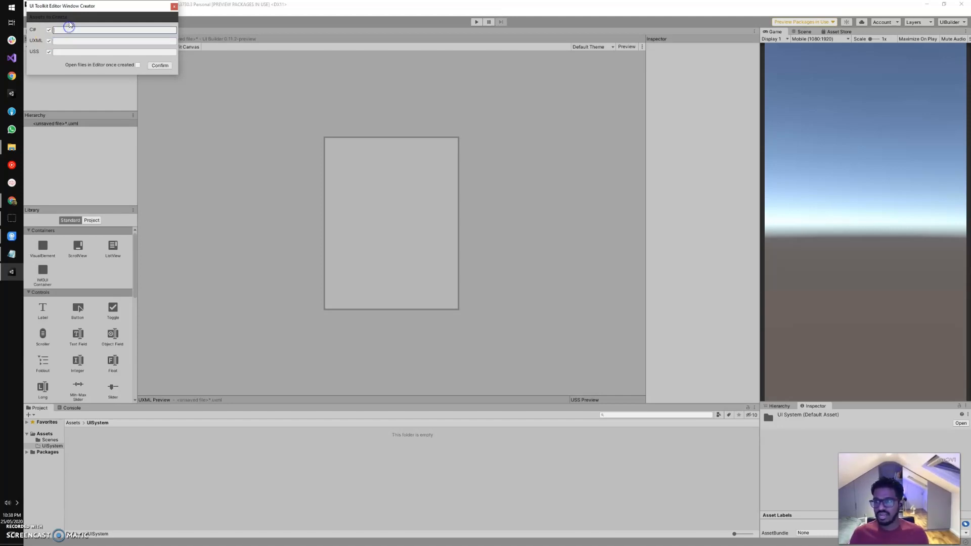
drag(75, 9, 162, 159)
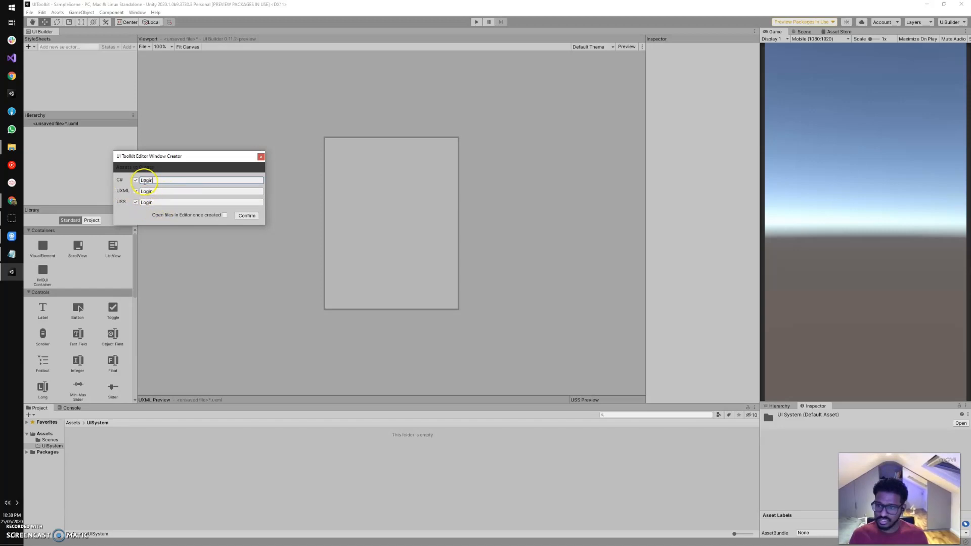
click(241, 217)
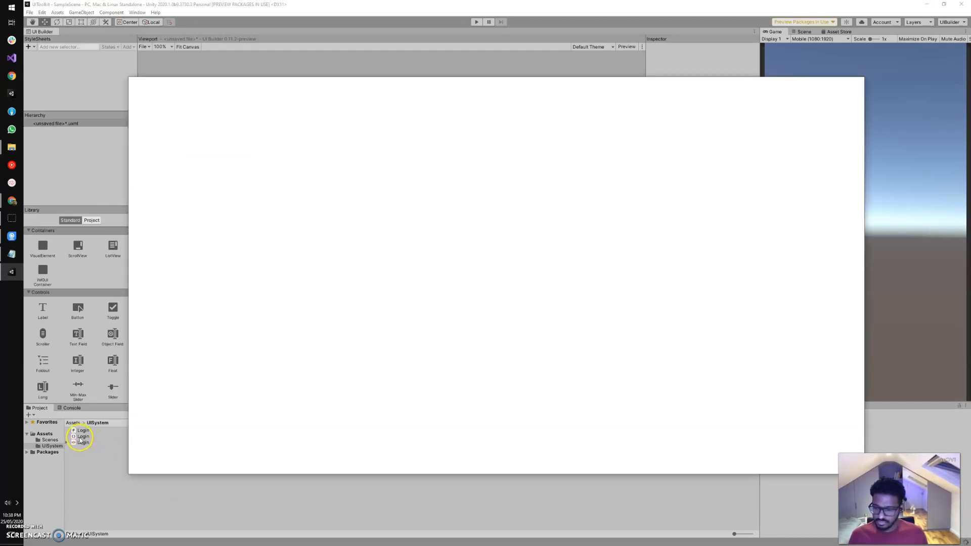
Close the floating Login test window and select the Login.uxml asset in the Project panel
click(81, 437)
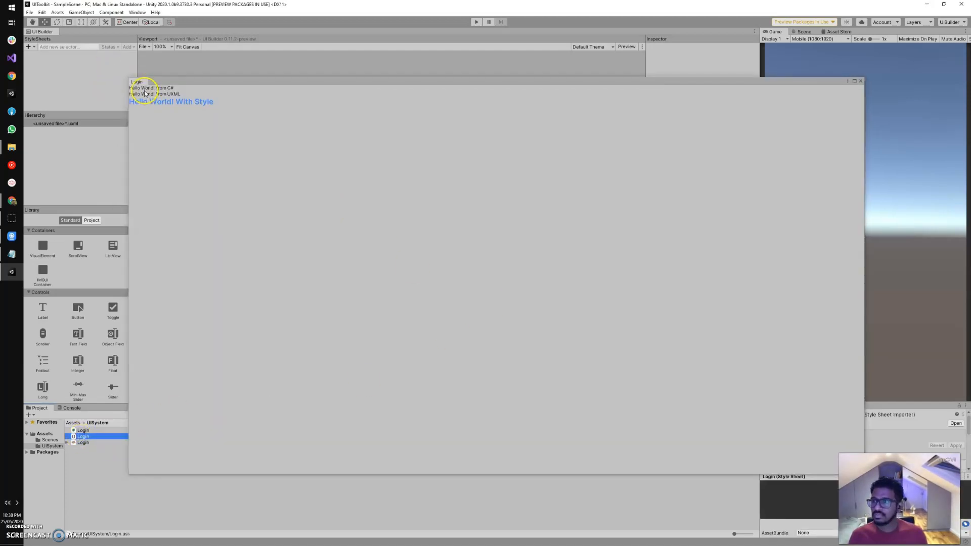
click(860, 81)
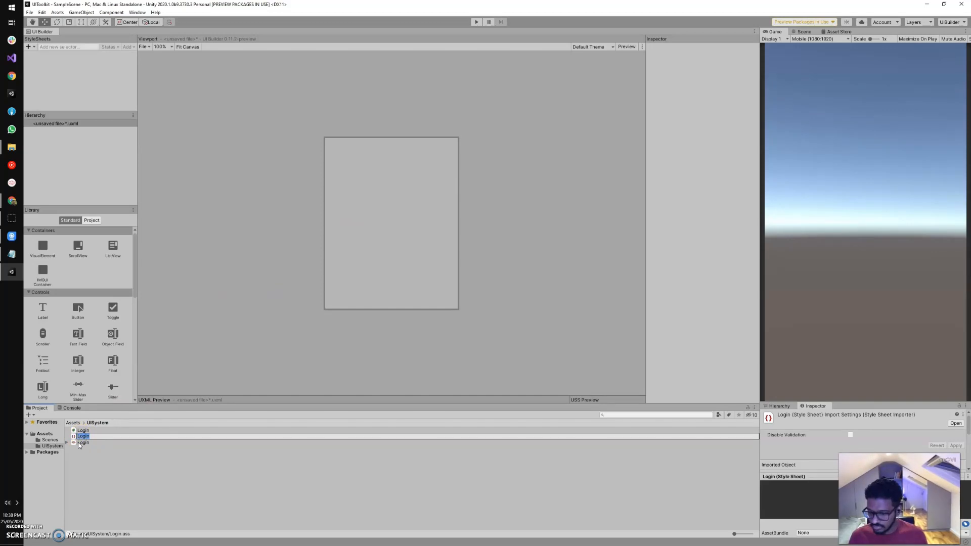
click(80, 442)
click(80, 437)
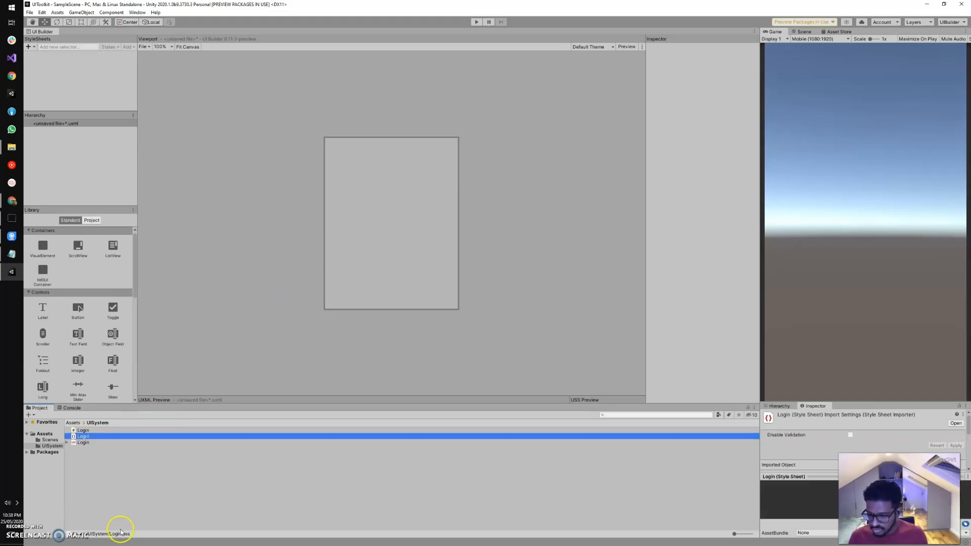
click(79, 443)
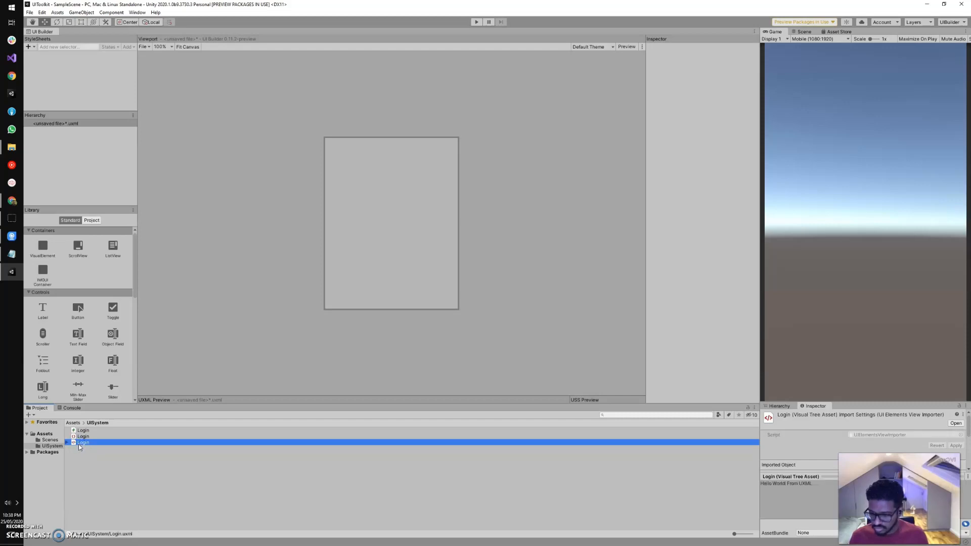
double_click(78, 443)
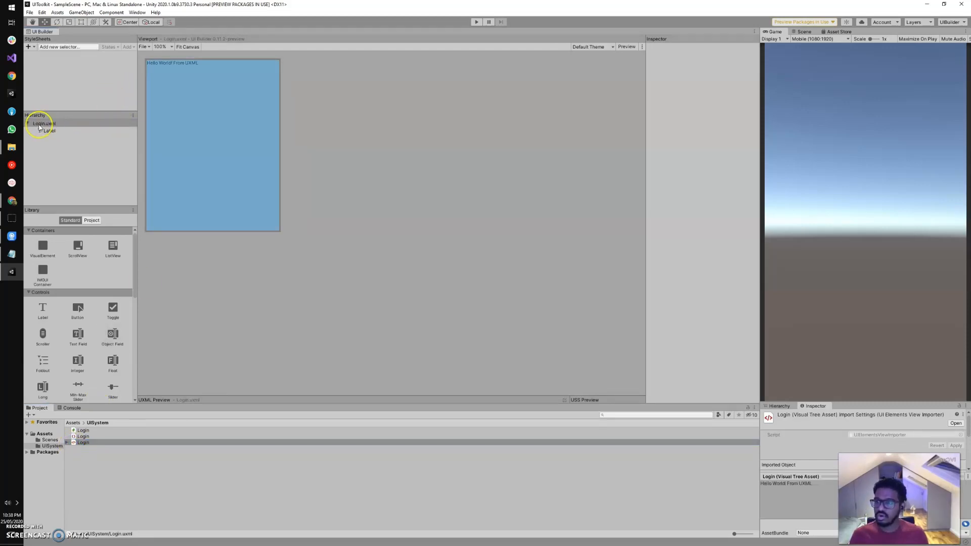
scroll(317, 165, up, 1)
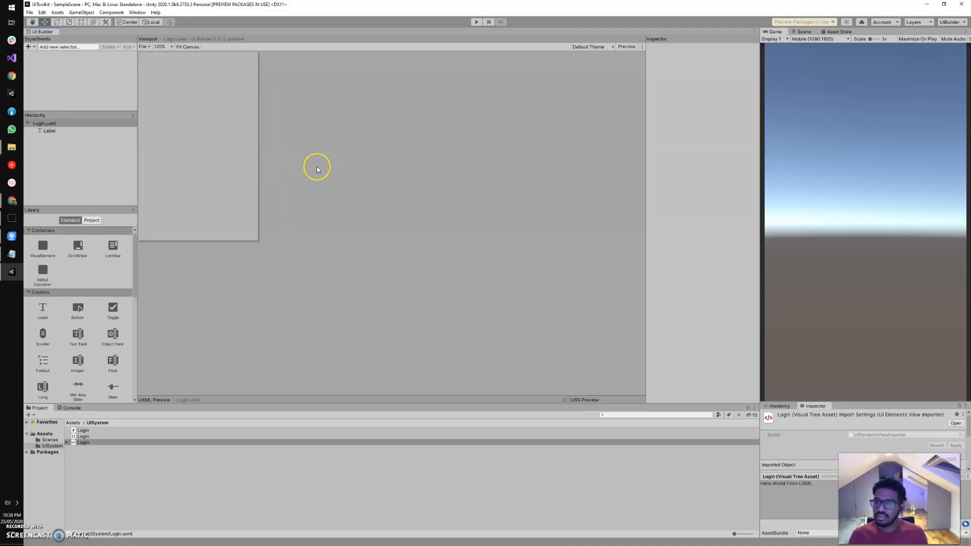
middle_drag(319, 167, 535, 238)
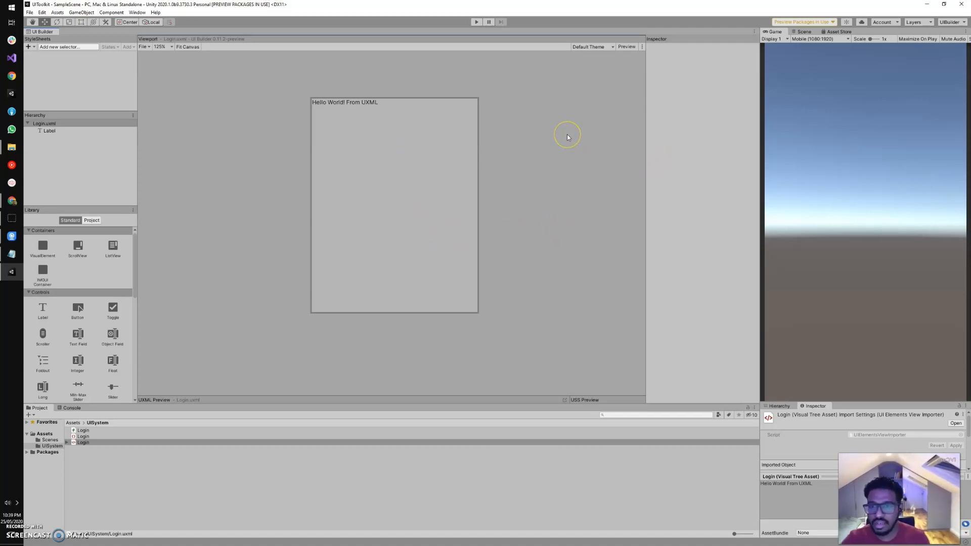
click(808, 40)
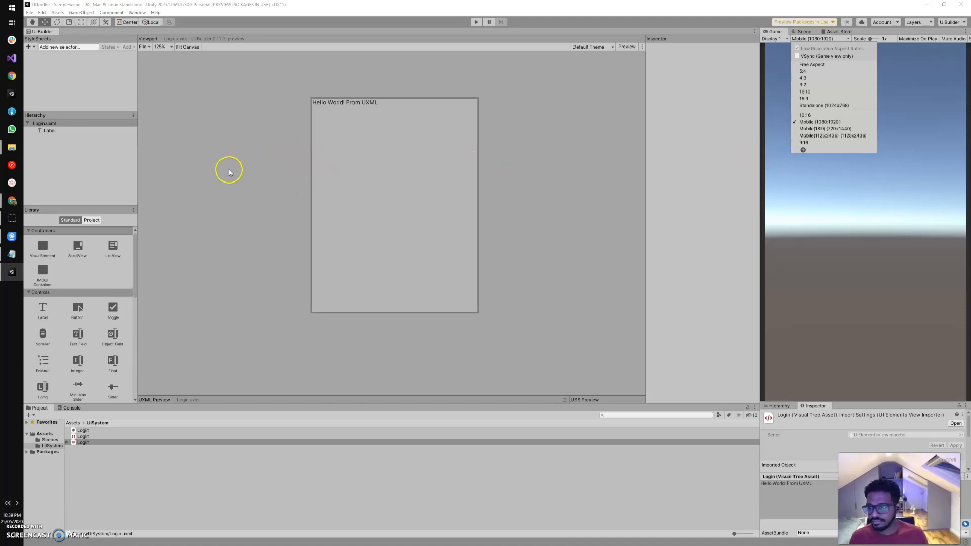
click(294, 197)
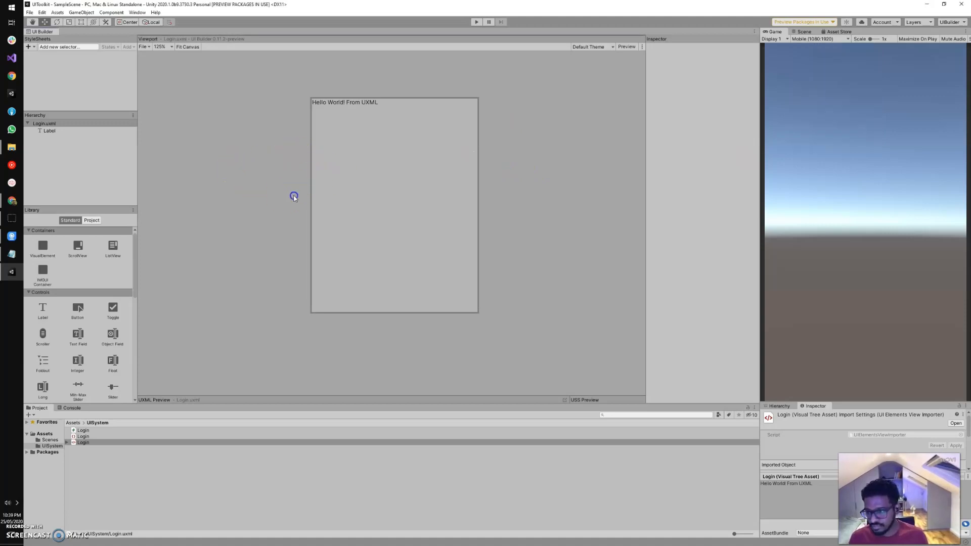
Set the Login.uxml canvas width to 1080 and height to 1920, then fit it in the viewport
click(43, 125)
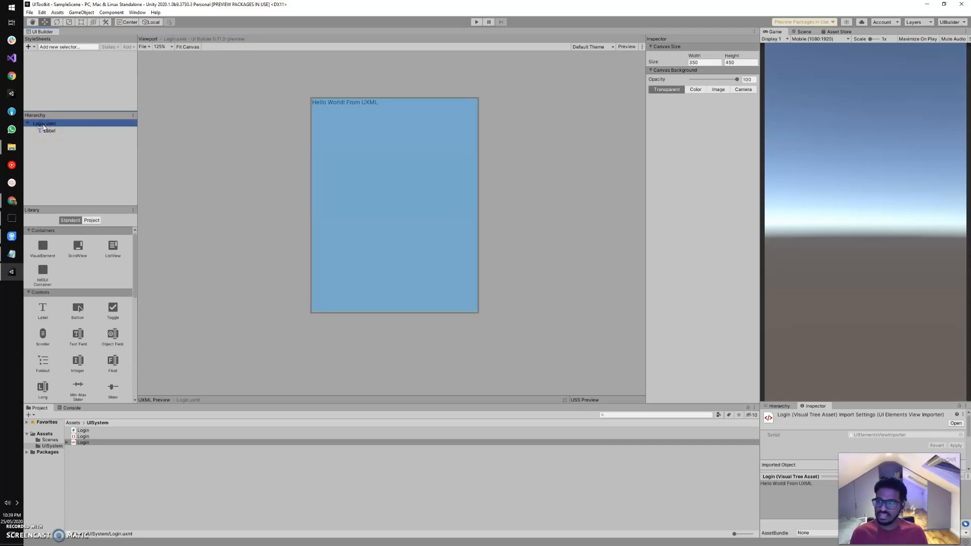
click(49, 125)
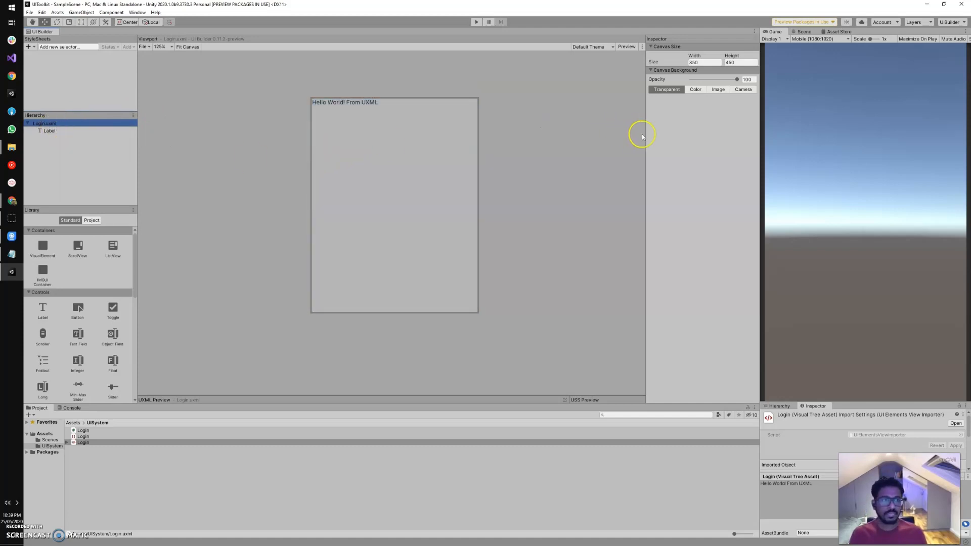
click(703, 63)
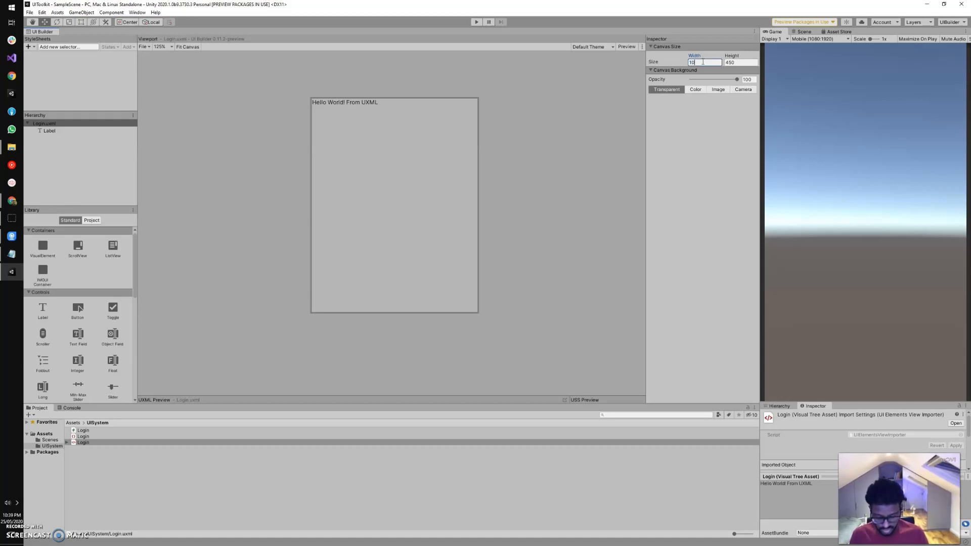
click(738, 61)
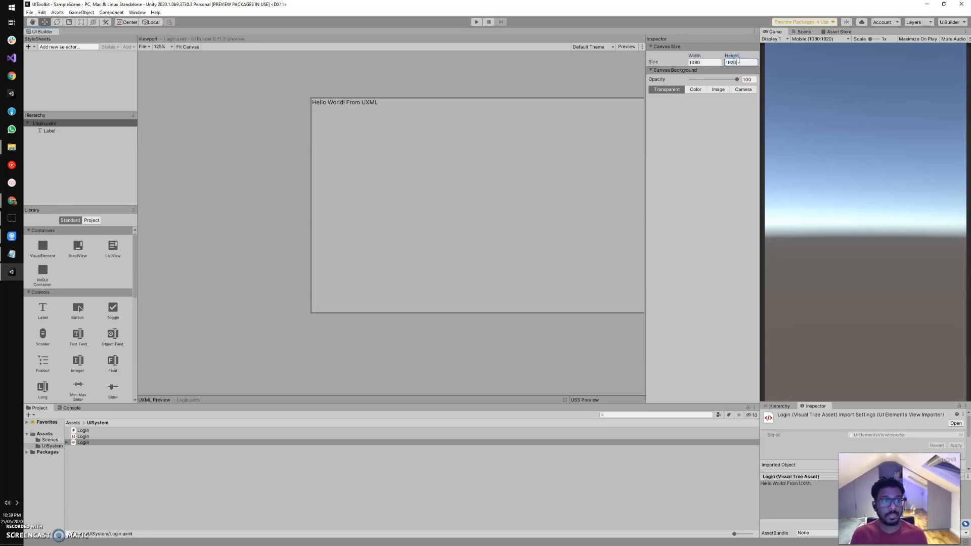
key(Return)
scroll(353, 114, down, 5)
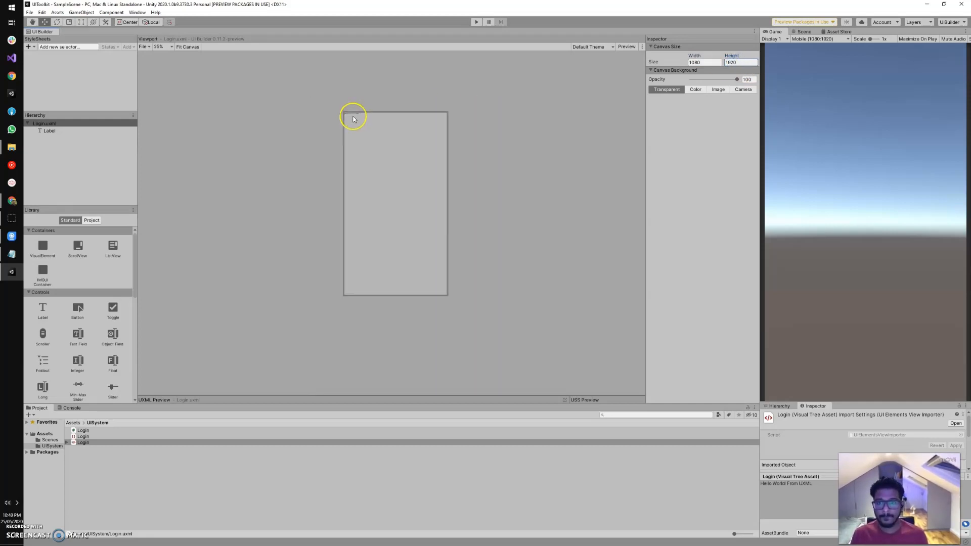
middle_drag(309, 132, 166, 135)
scroll(289, 135, up, 1)
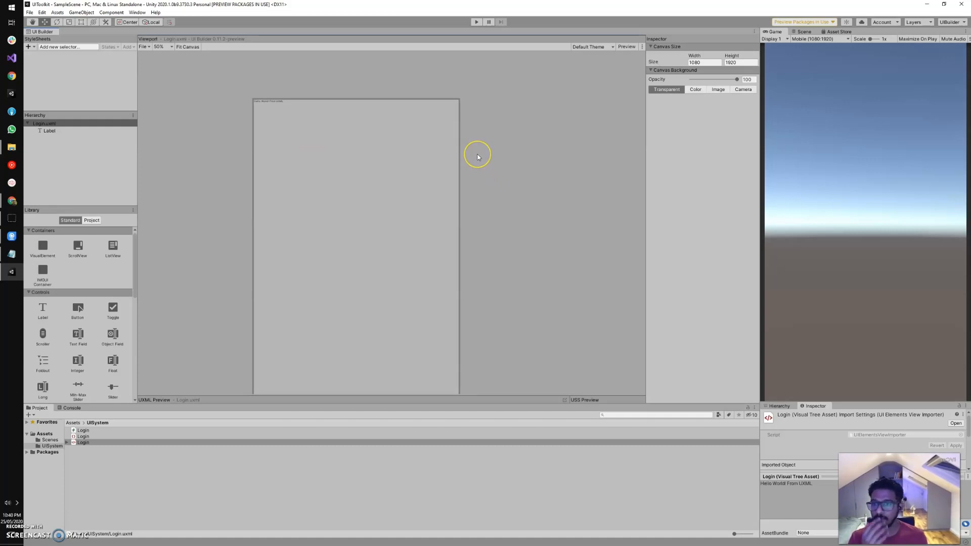
middle_drag(476, 152, 499, 193)
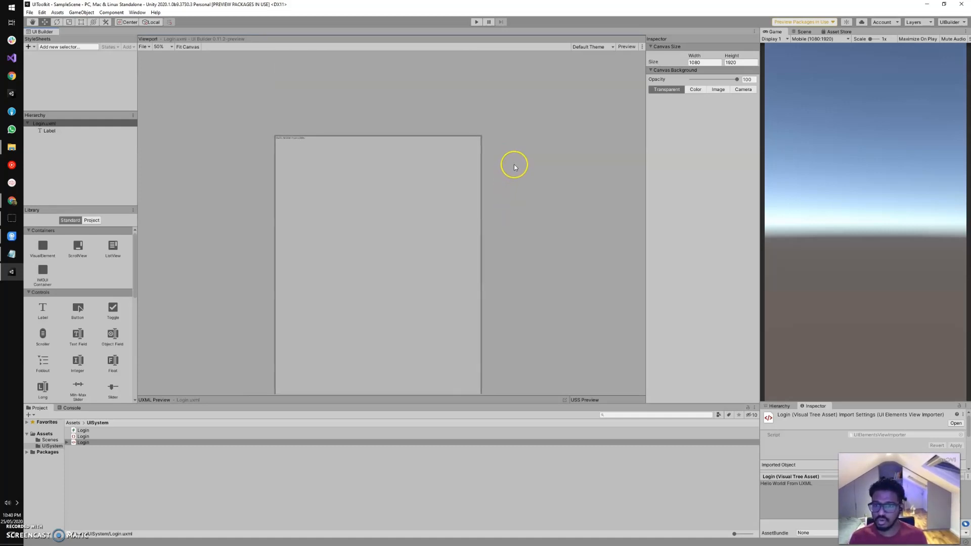
scroll(514, 163, down, 3)
scroll(522, 169, up, 3)
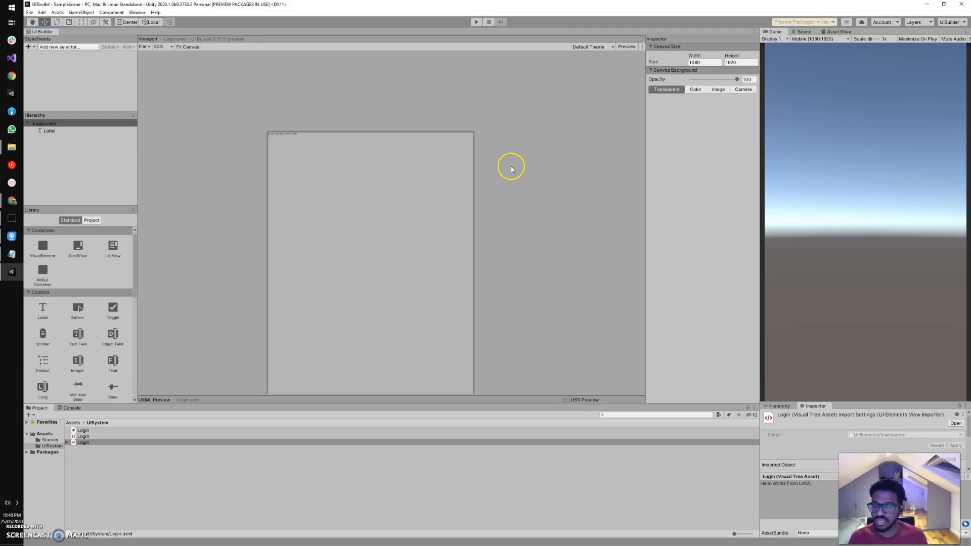
middle_drag(510, 165, 506, 146)
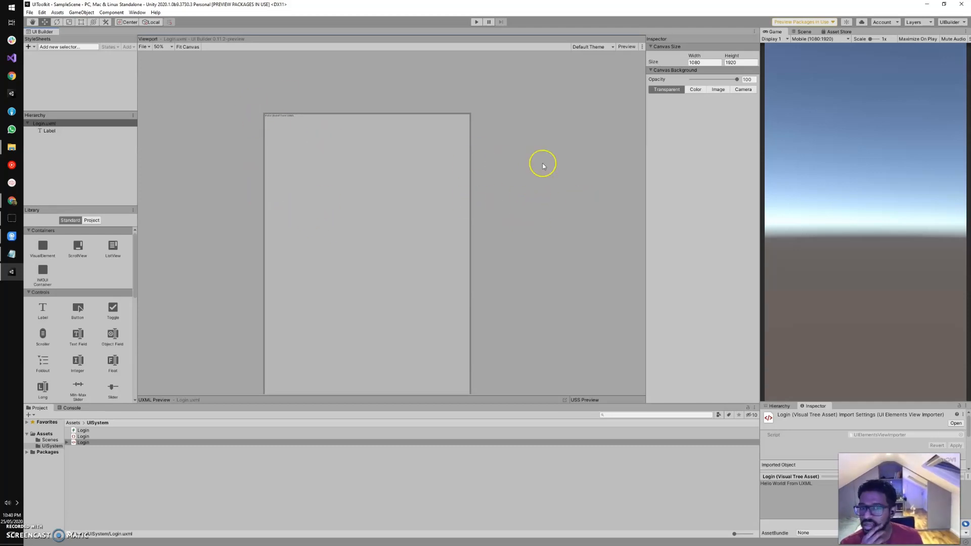
Set Canvas Background to Image mode at 100 opacity, leaving the texture unassigned
click(696, 89)
click(717, 89)
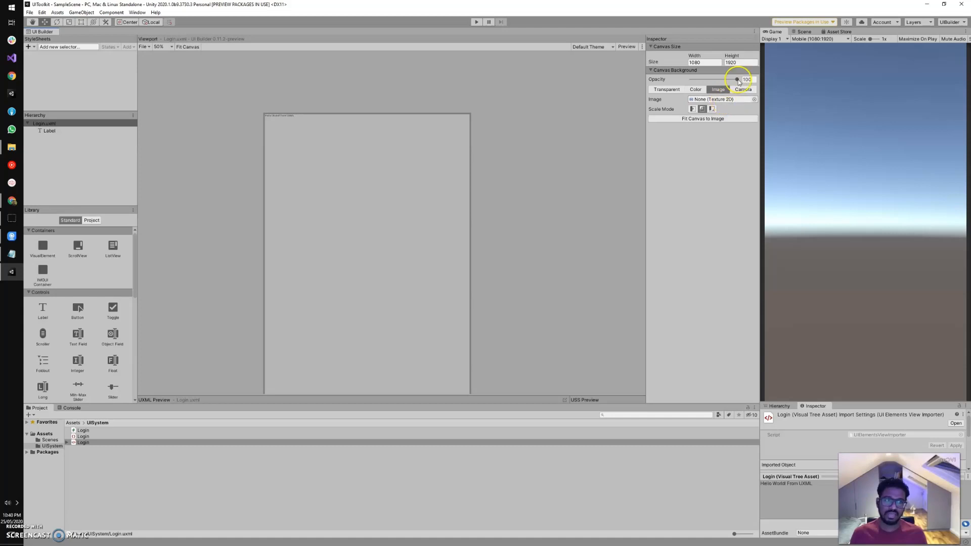
drag(737, 80, 737, 85)
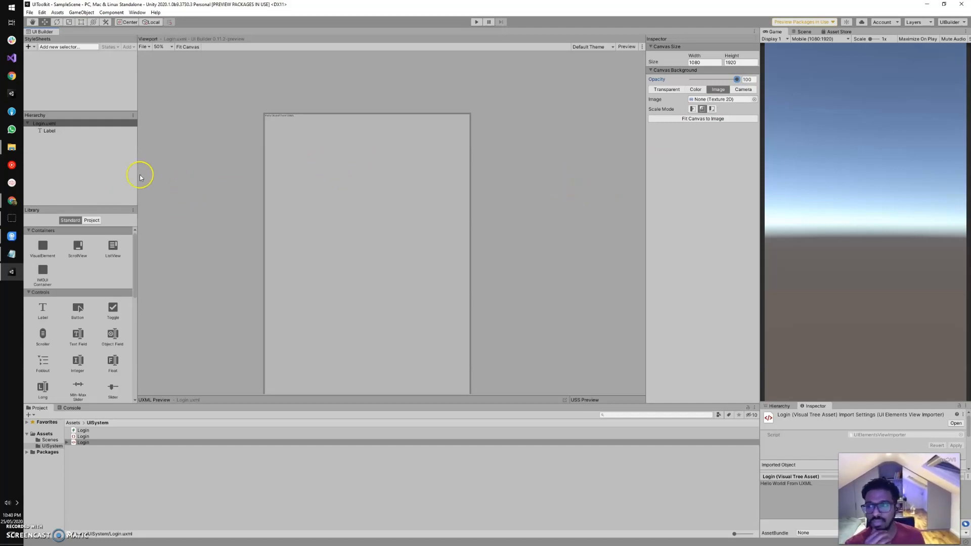
click(46, 131)
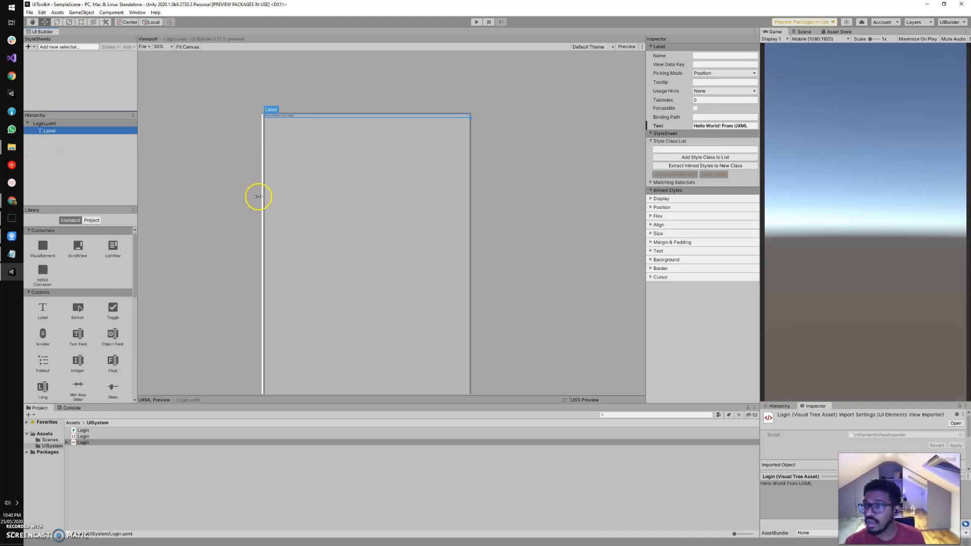
Replace the Hello World label with a VisualElement under Login.uxml
key(Delete)
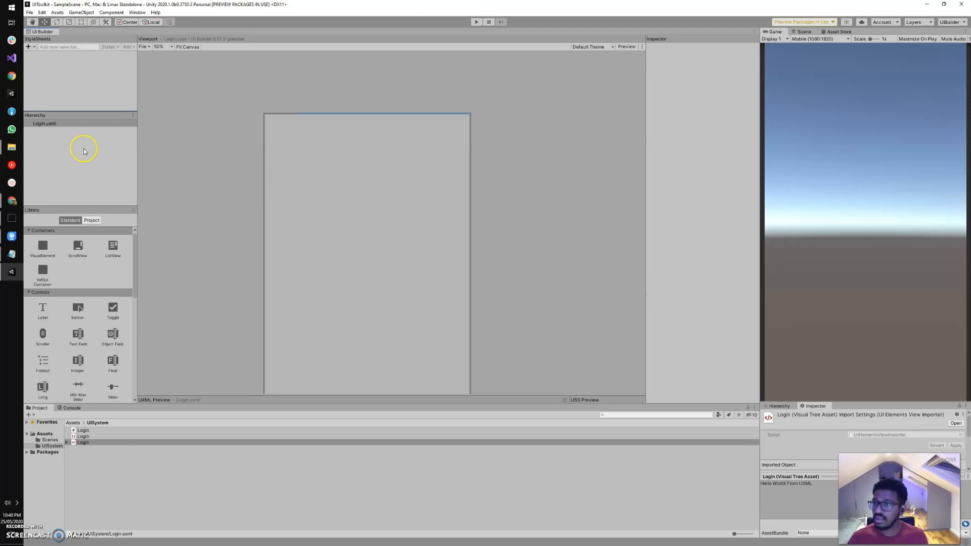
click(44, 249)
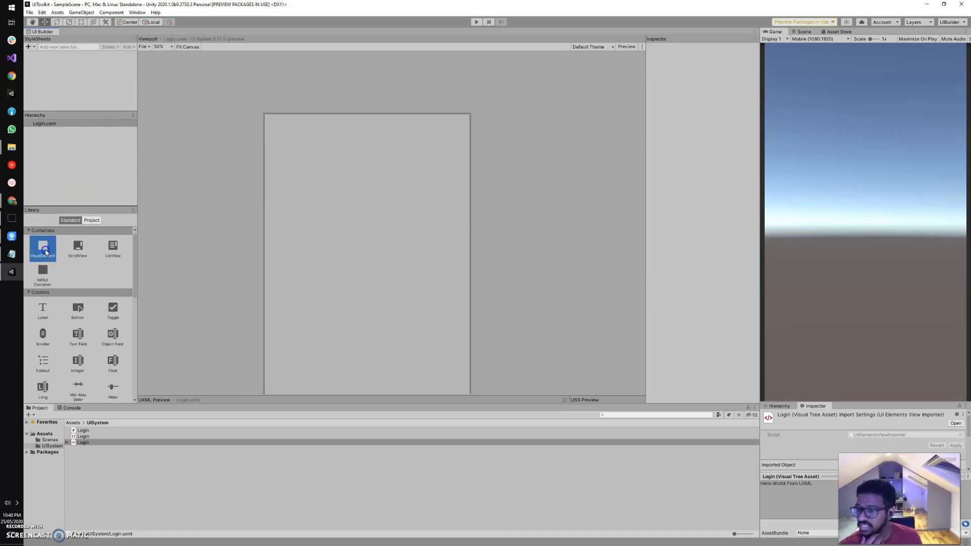
drag(44, 250, 63, 139)
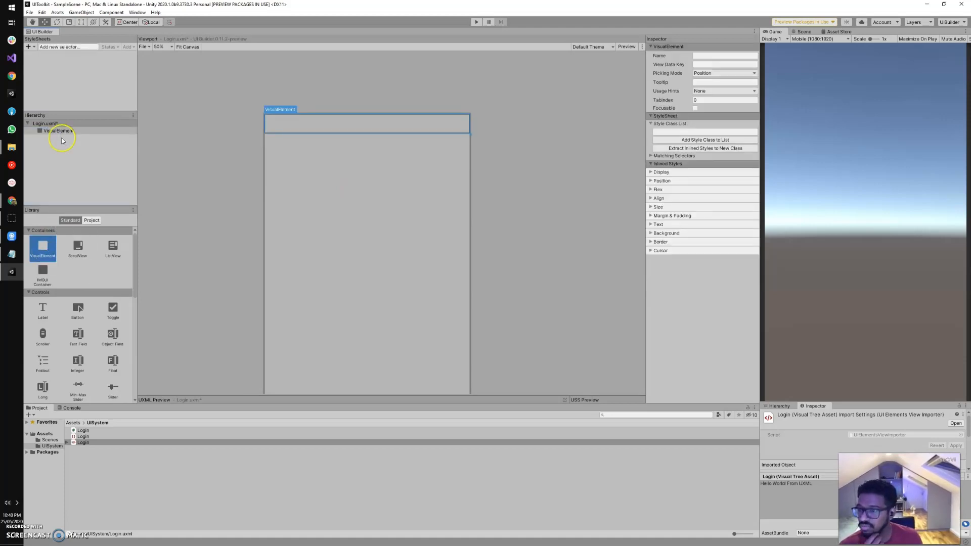
Resize the VisualElement into a short strip across the canvas top and save Login.uxml
click(65, 132)
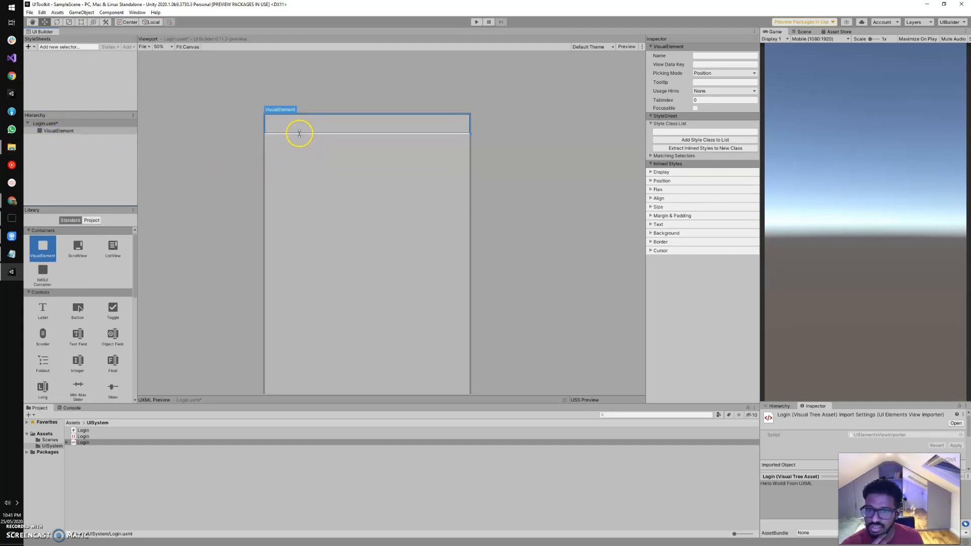
mouse_move(299, 133)
mouse_down()
mouse_move(304, 160)
mouse_move(302, 144)
mouse_up()
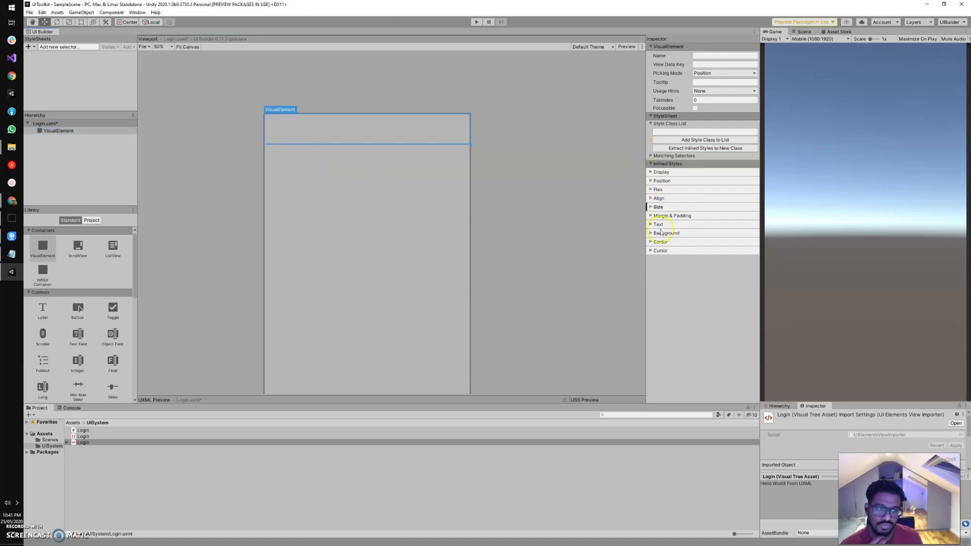
click(650, 207)
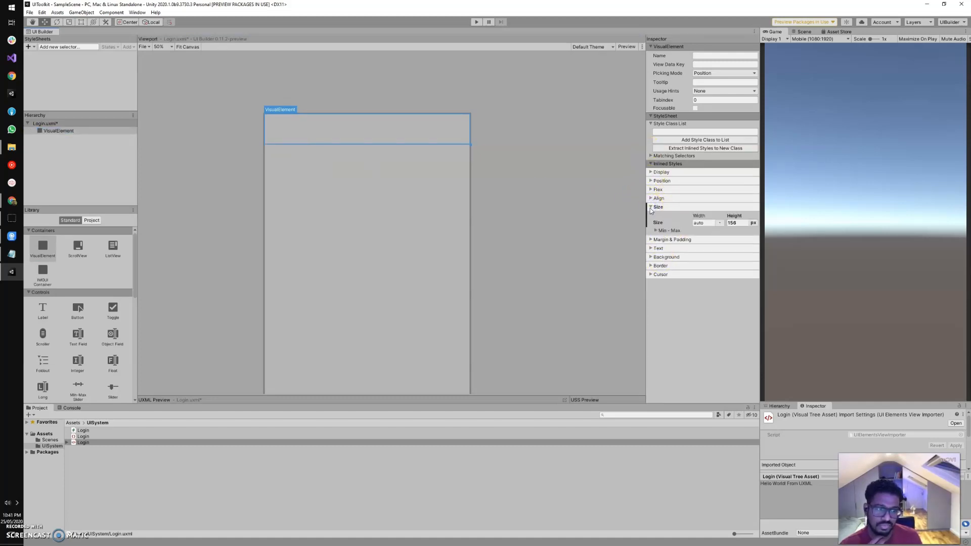
click(650, 207)
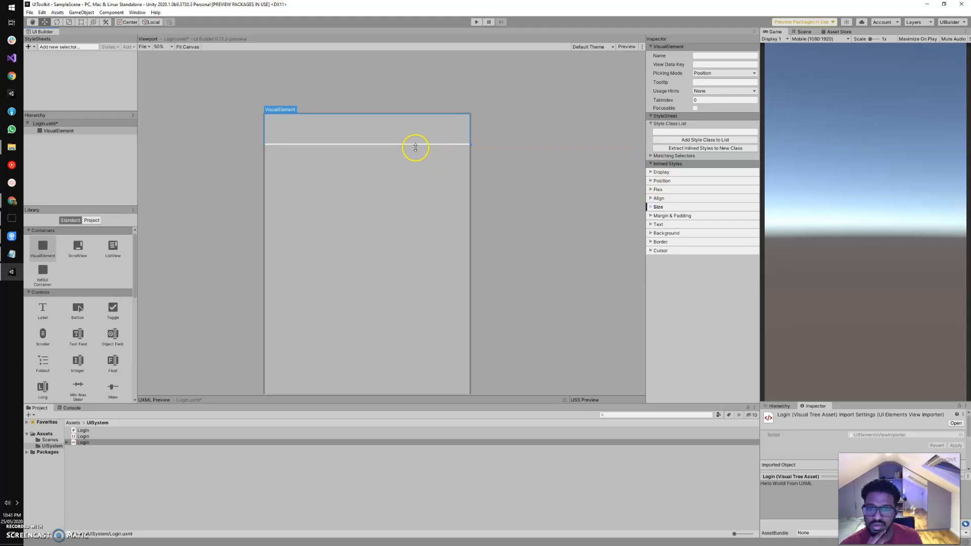
drag(406, 145, 405, 142)
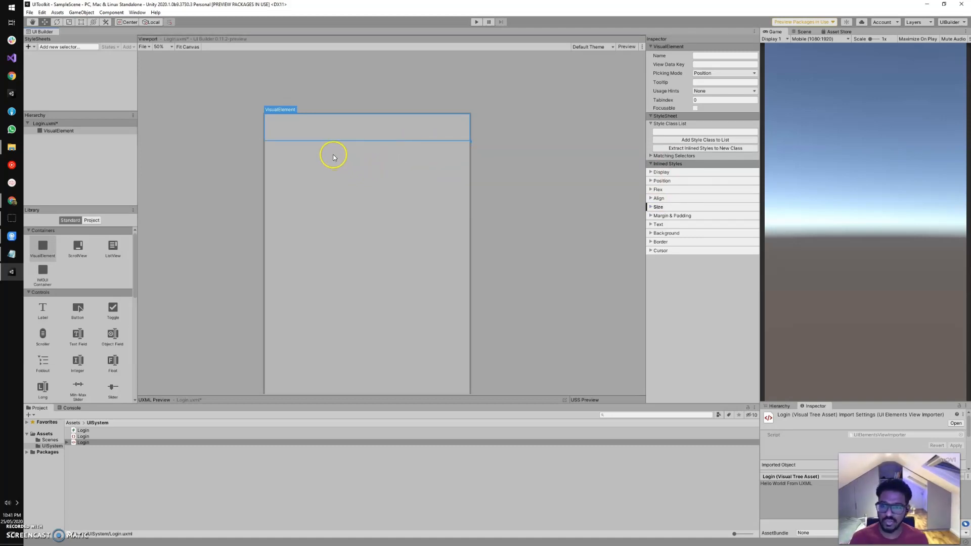
click(61, 132)
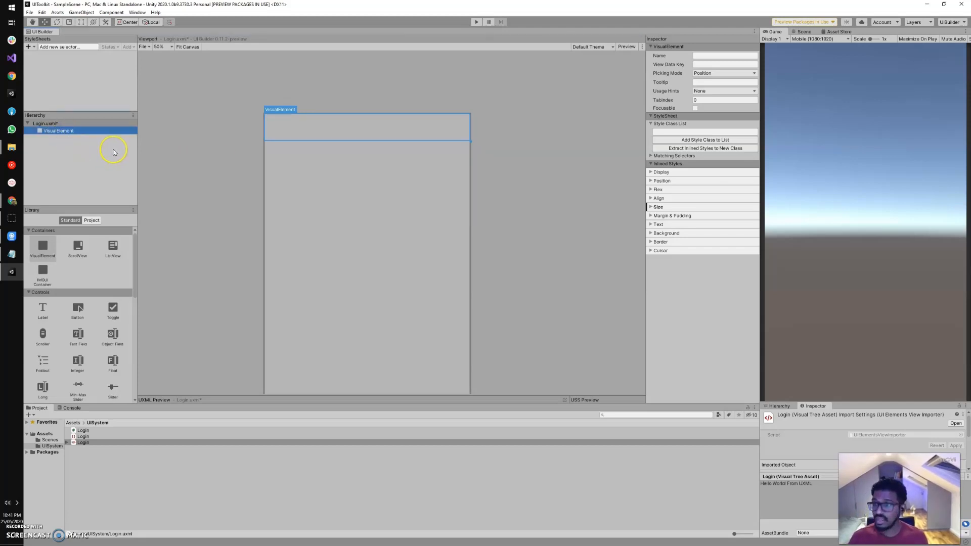
key(ctrl+s)
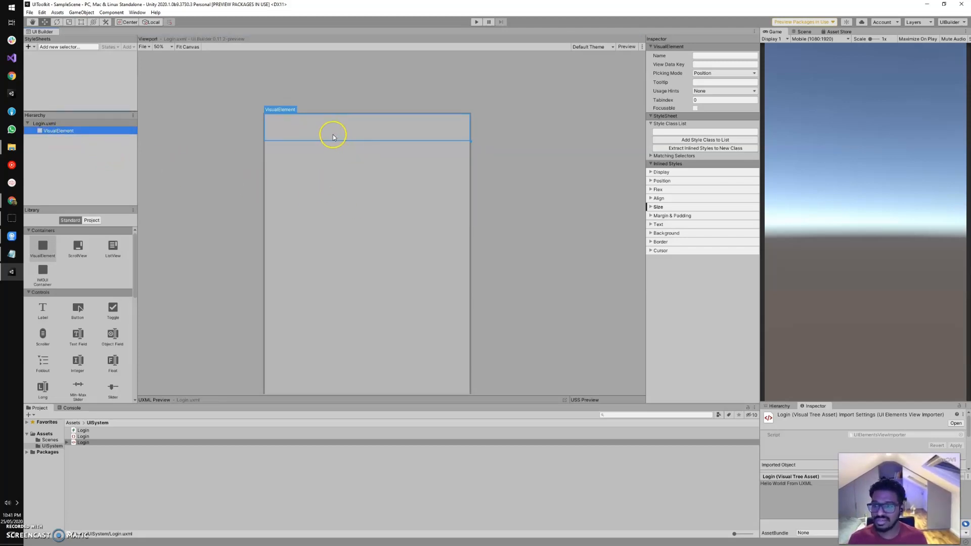
Name the new VisualElement 'spacer' and save, then rename it to 'main'
click(706, 56)
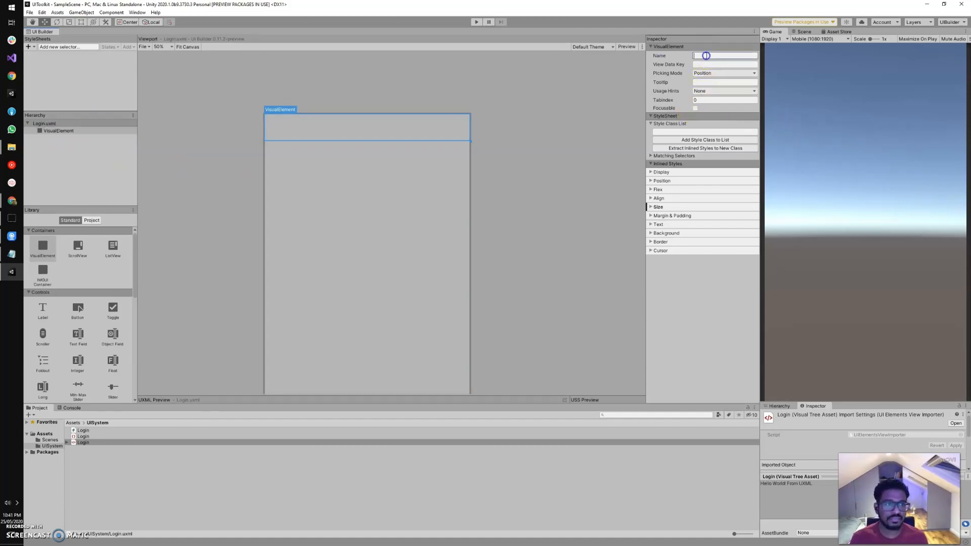
text(spacer)
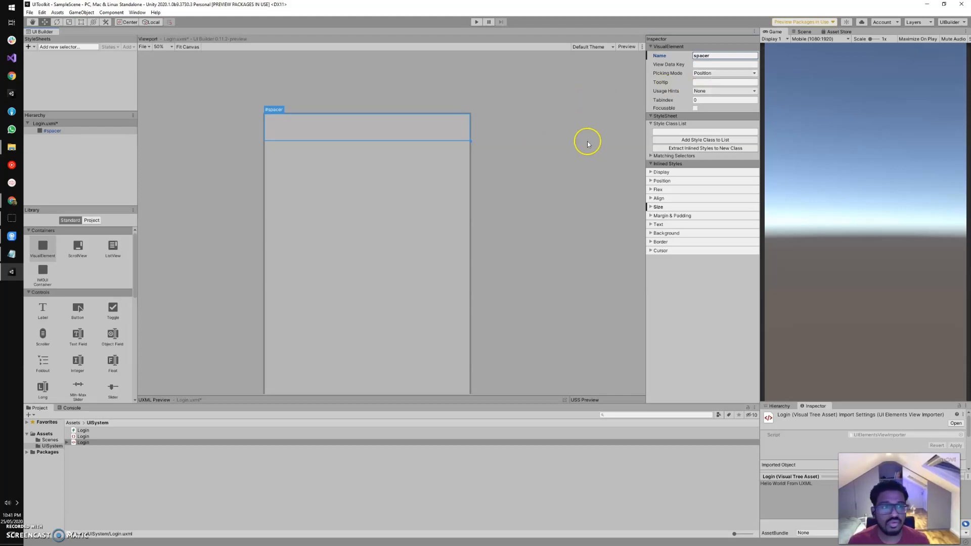
key(ctrl+s)
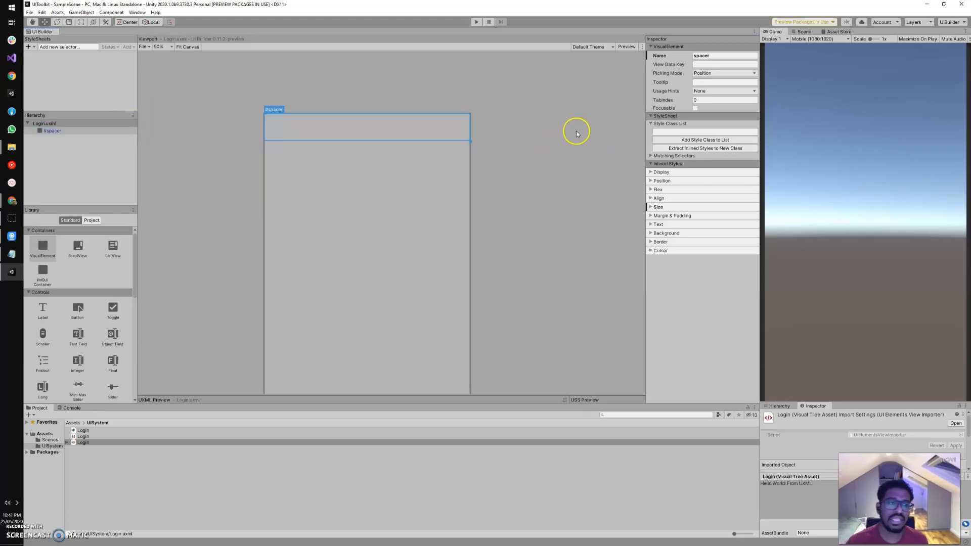
click(711, 55)
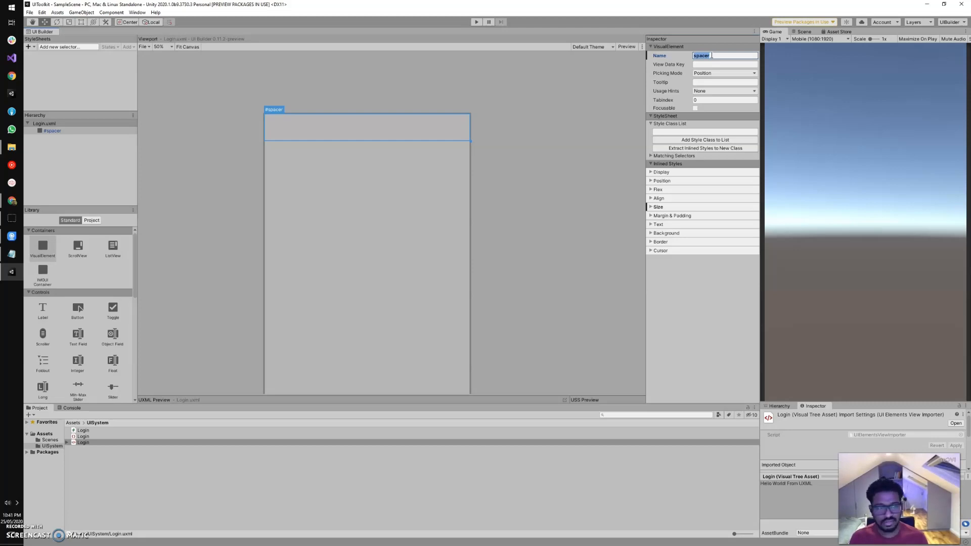
text(main)
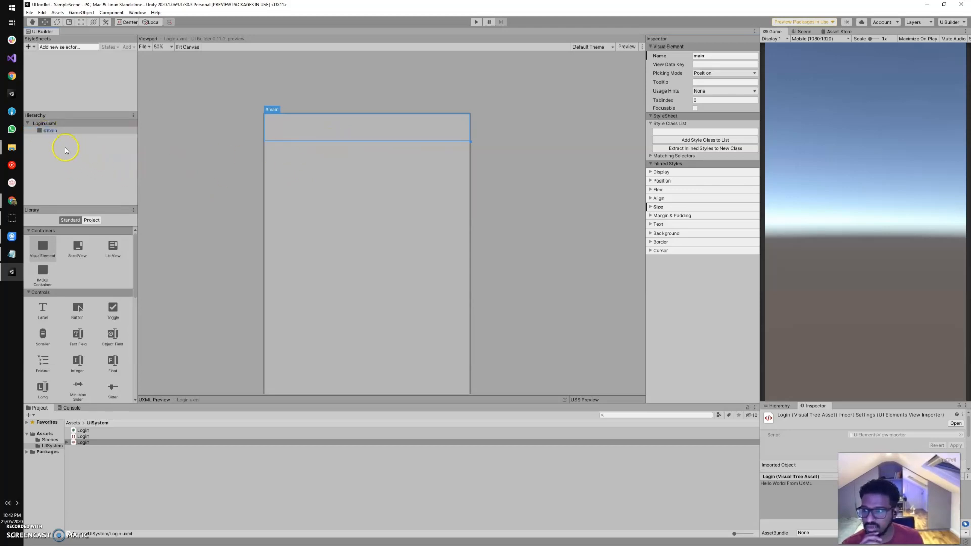
Drag #main's bottom edge to the canvas bottom so it fills the full height, then save Login.uxml
scroll(327, 169, down, 1)
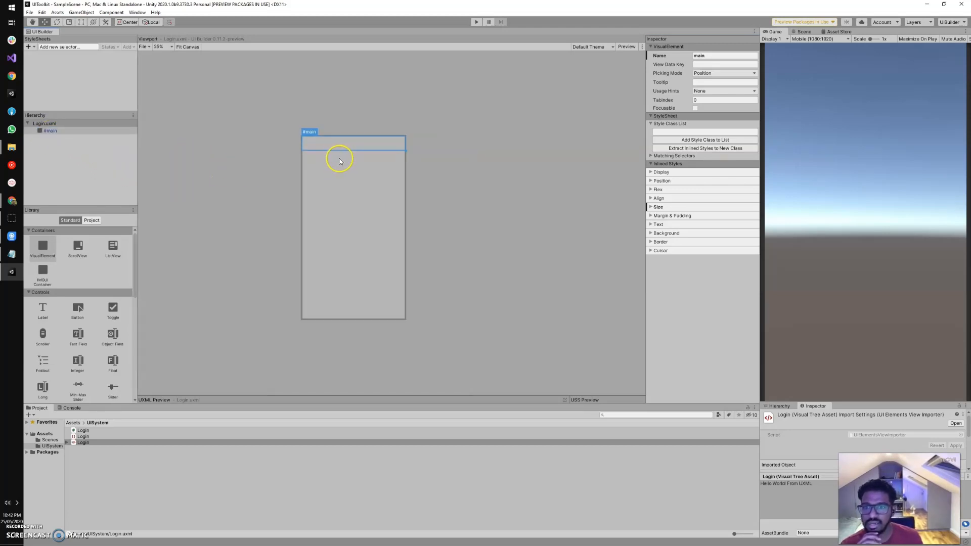
scroll(336, 156, up, 1)
scroll(335, 156, down, 1)
click(344, 150)
click(343, 150)
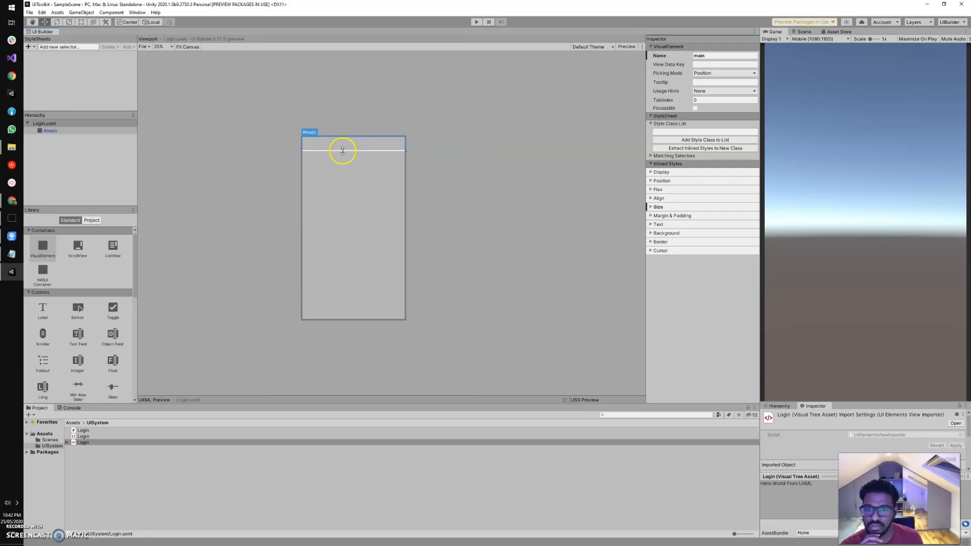
drag(342, 151, 358, 320)
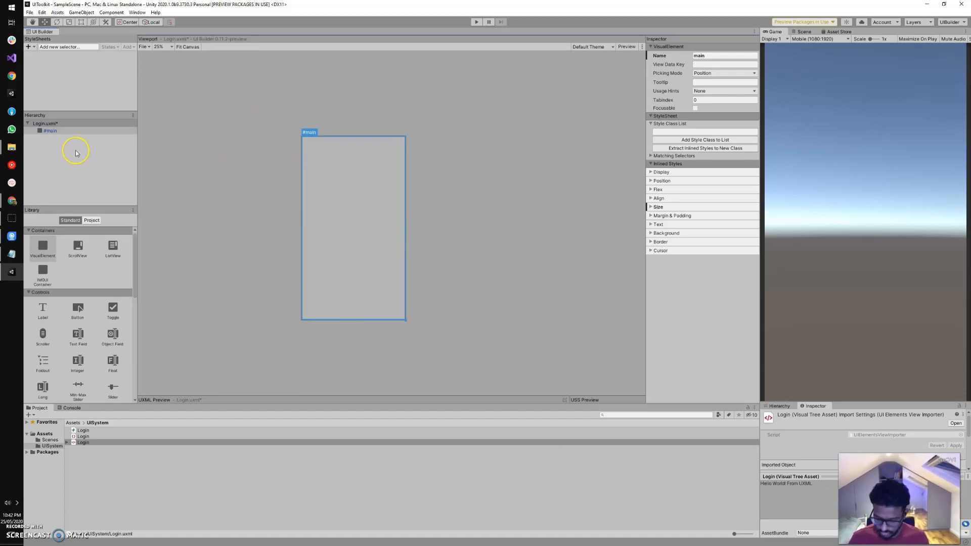
key(ctrl+s)
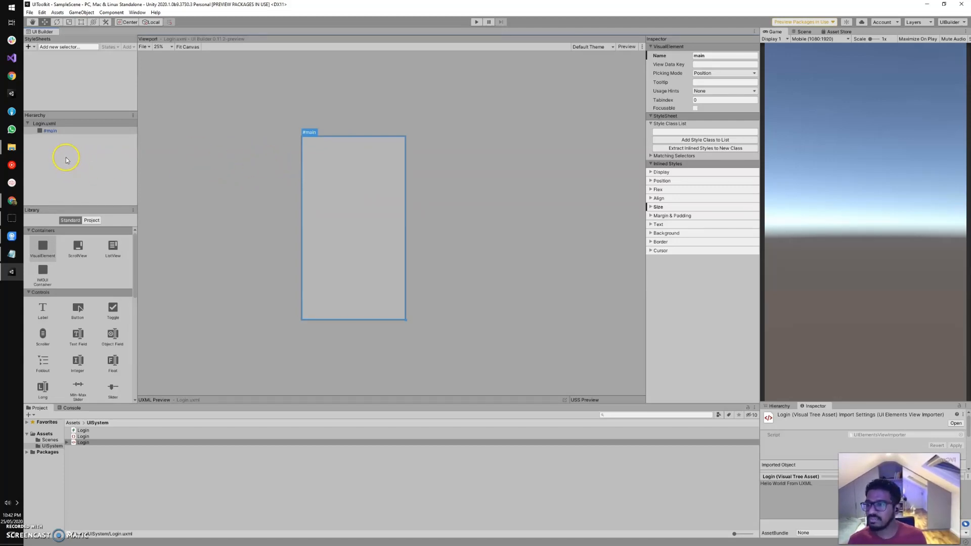
Drop an empty VisualElement into #main, name it 'spacer', save, and drag it taller as a top strip
drag(43, 248, 49, 134)
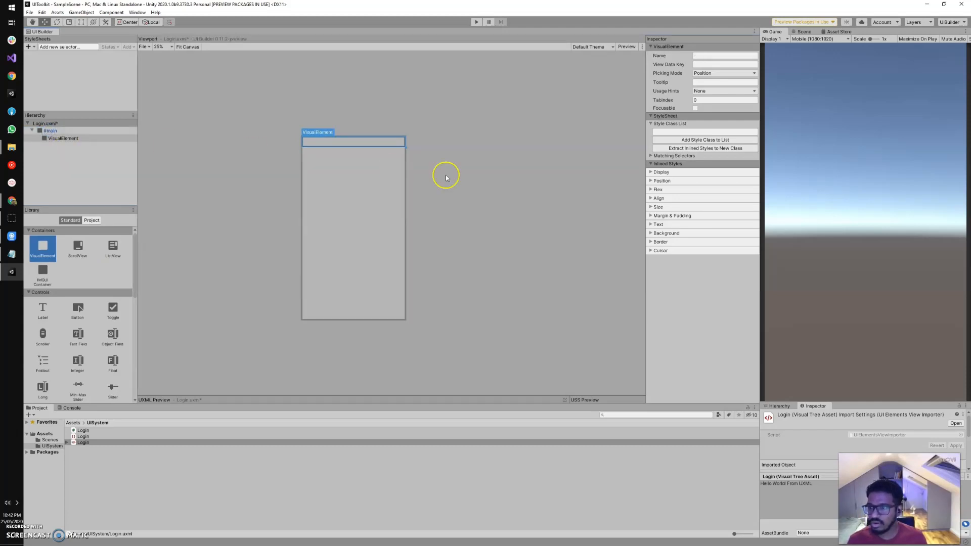
click(707, 56)
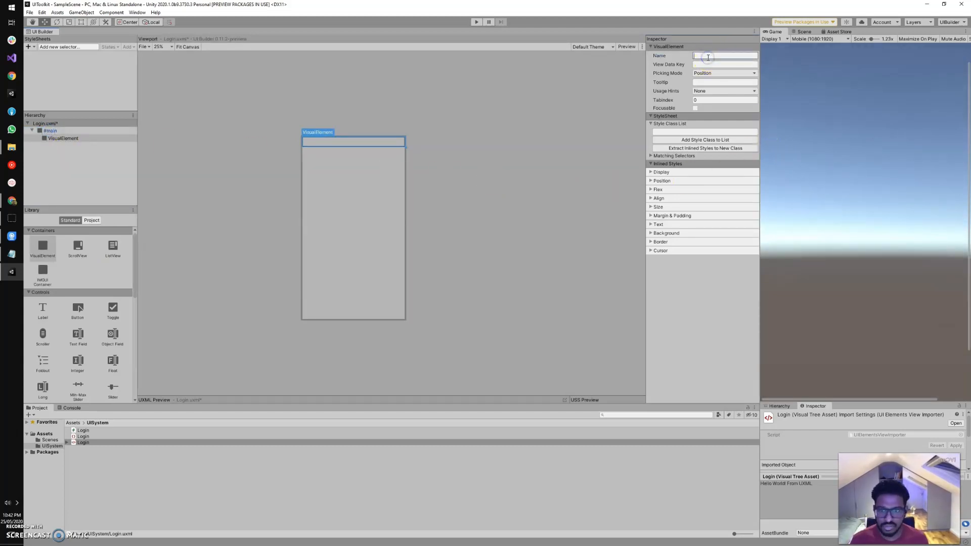
text(spacer)
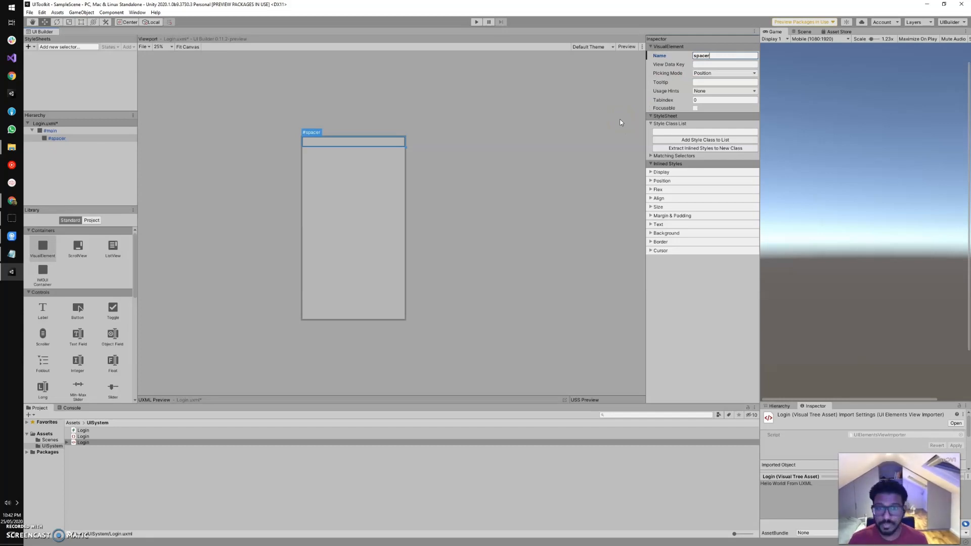
key(ctrl+s)
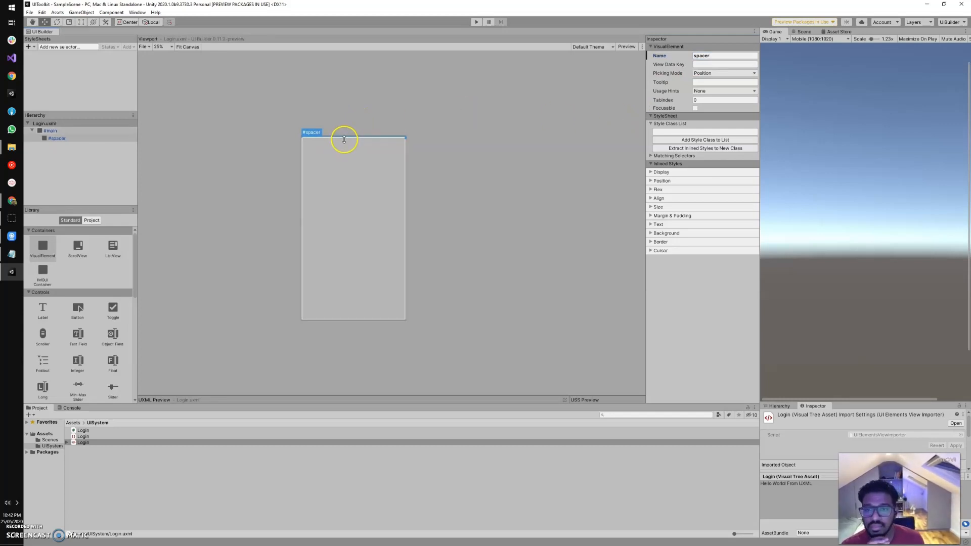
drag(344, 139, 334, 176)
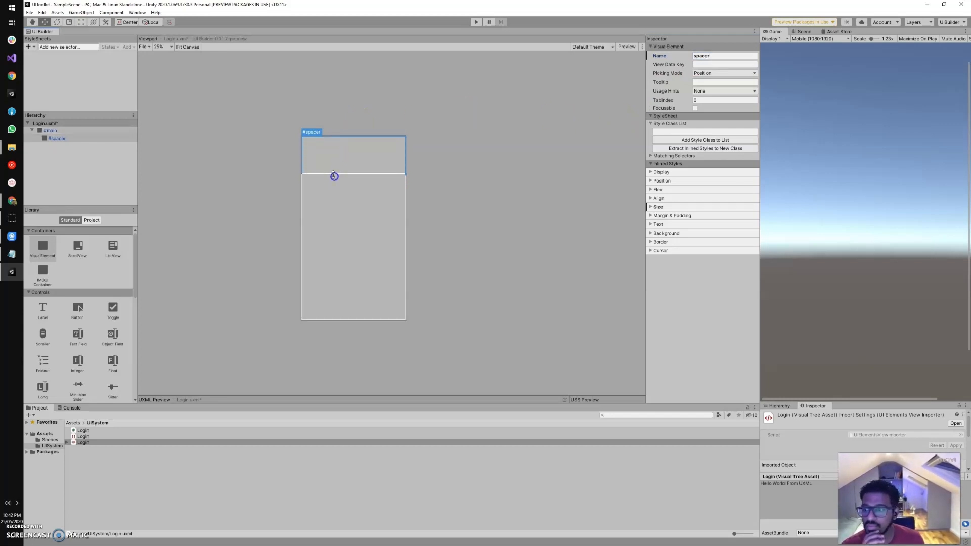
click(49, 131)
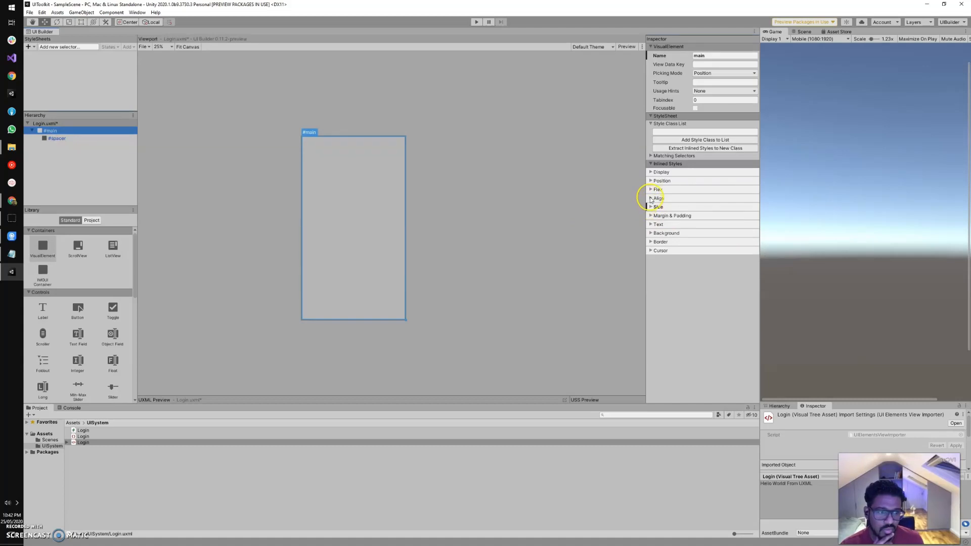
Expand #main's Display, Position, Flex, Size and Margin & Padding style sections for review
click(651, 199)
click(652, 199)
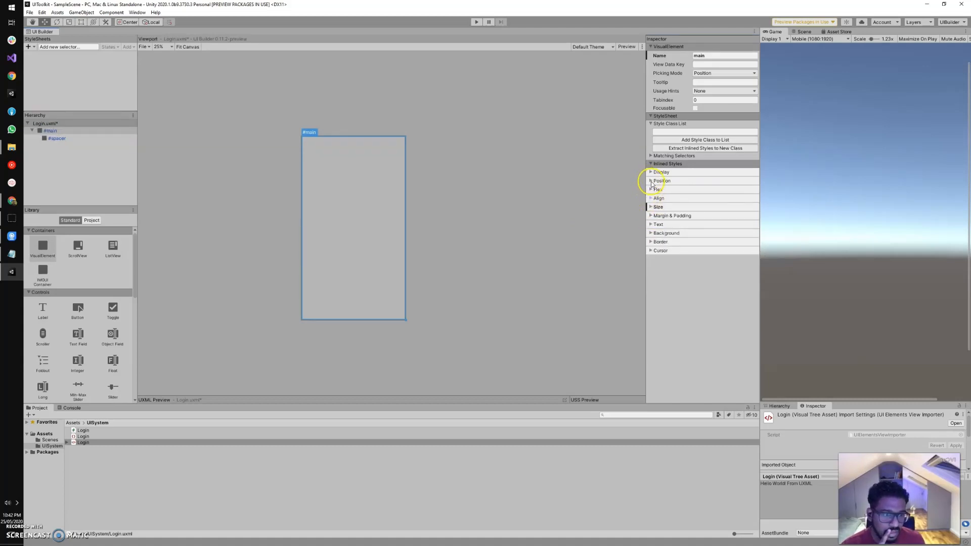
click(651, 181)
click(650, 181)
click(650, 172)
click(651, 173)
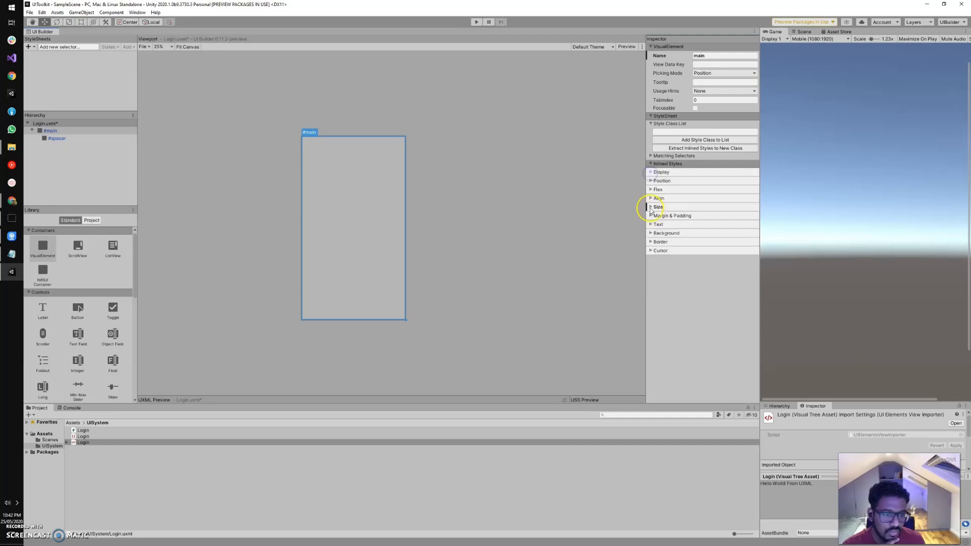
click(651, 208)
click(651, 240)
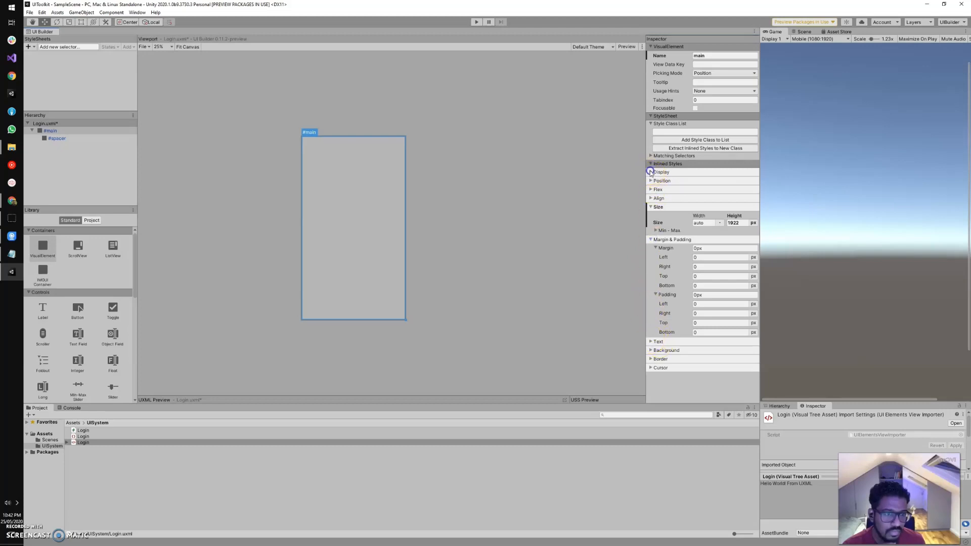
click(651, 172)
click(650, 222)
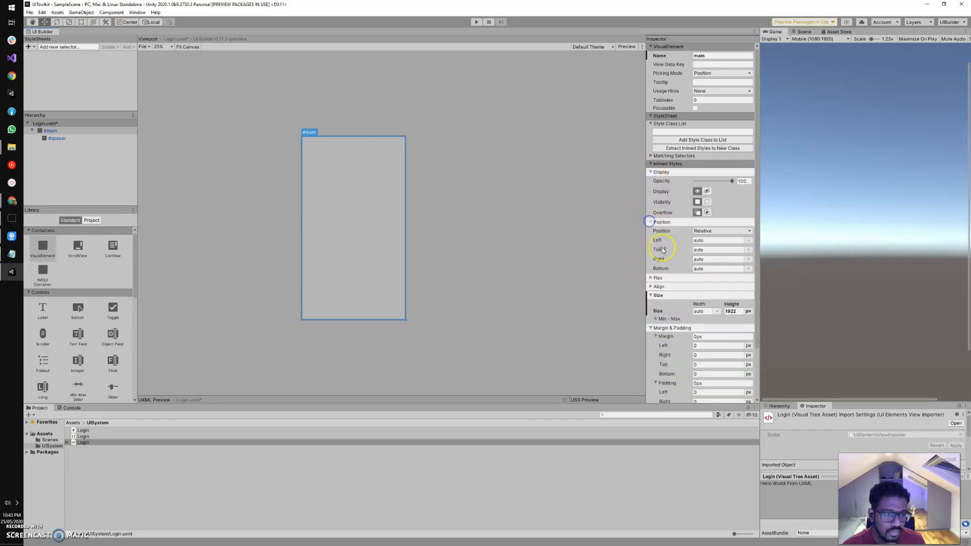
click(651, 278)
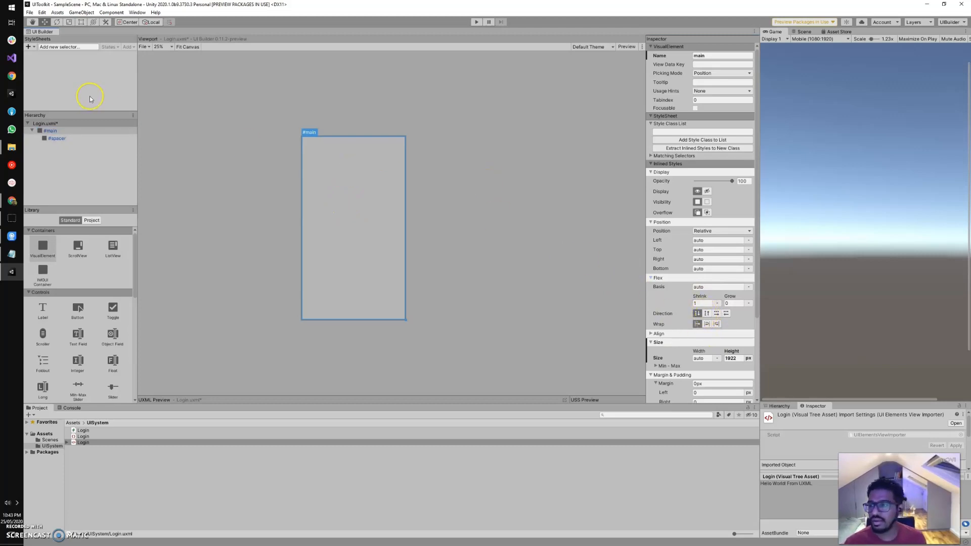
click(59, 138)
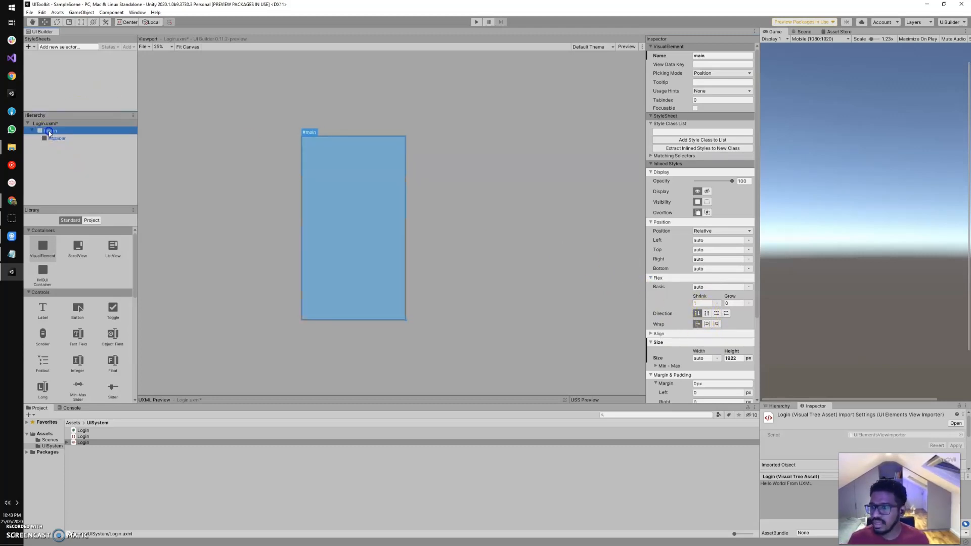
click(49, 131)
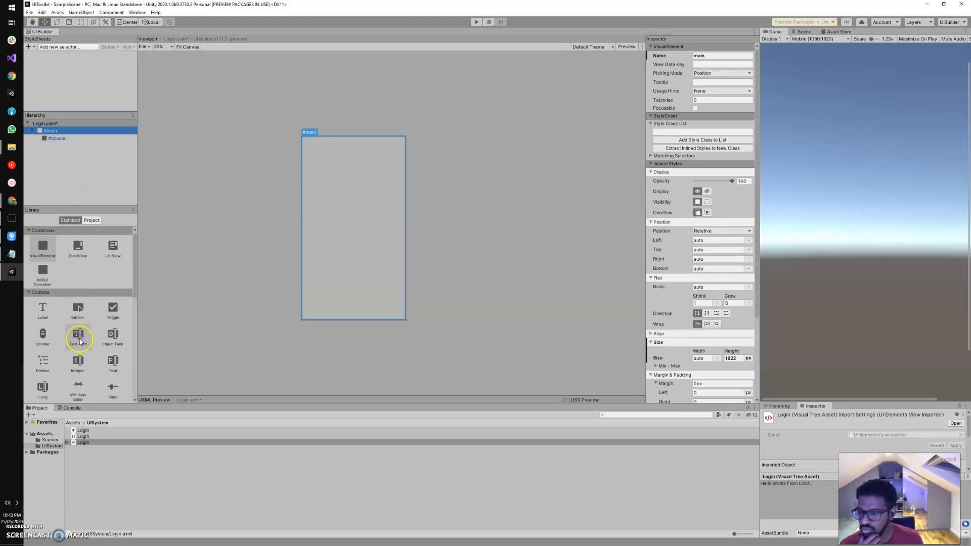
Drop a Text Field into #main directly below the spacer
drag(79, 341, 47, 133)
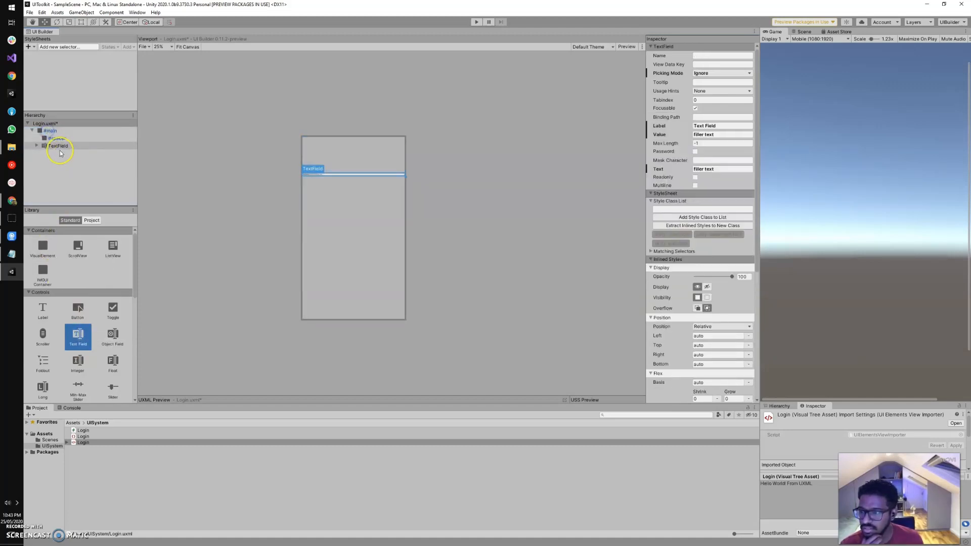
click(56, 145)
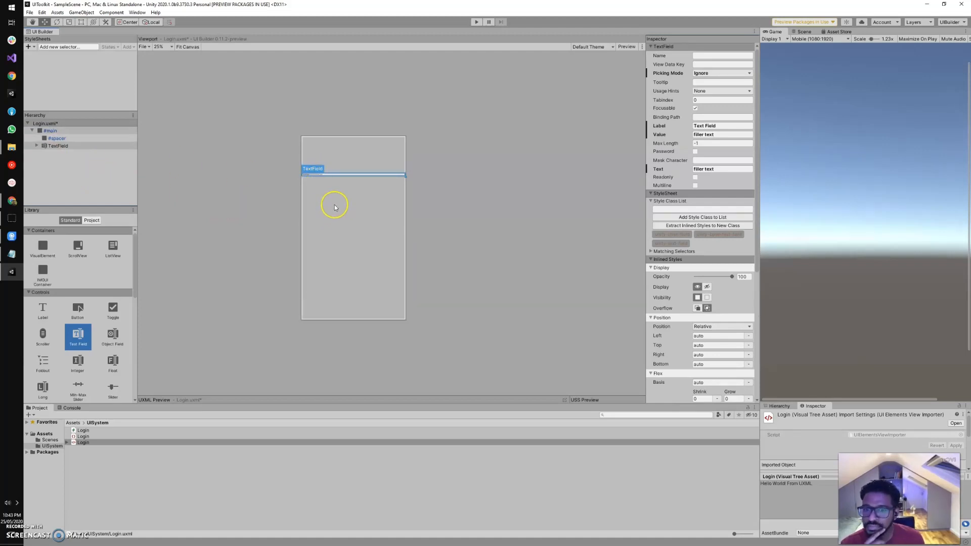
click(52, 139)
click(57, 145)
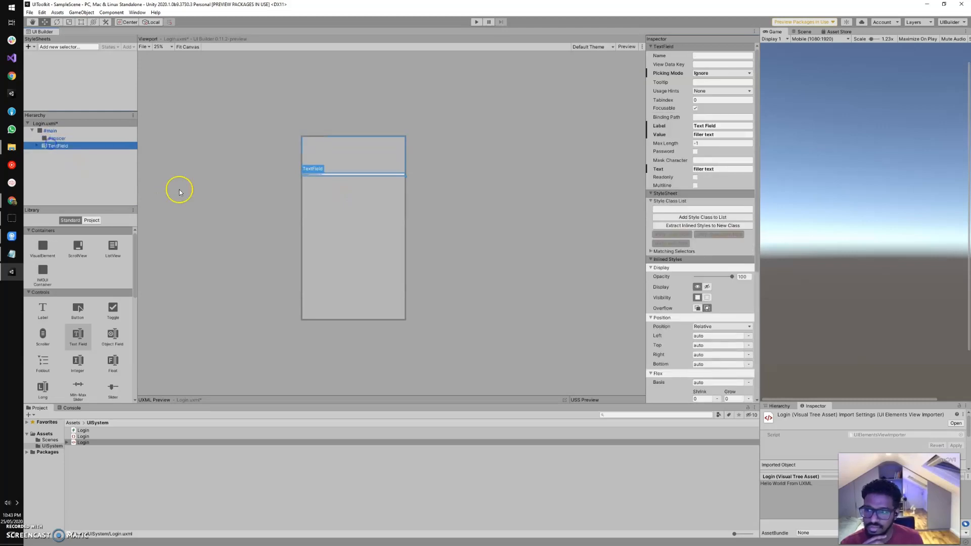
Set the text field's Inlined Styles Text size to 60
scroll(665, 286, down, 3)
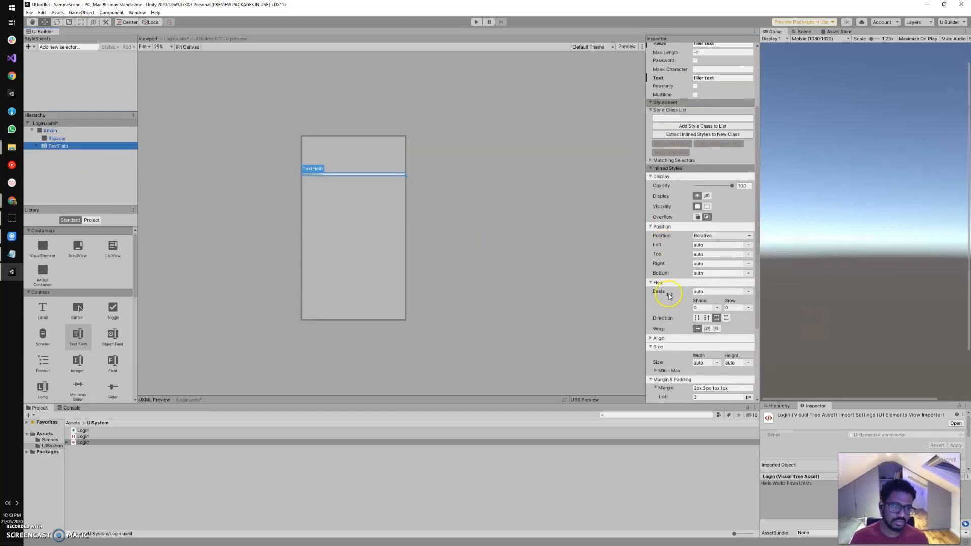
click(697, 263)
scroll(694, 262, down, 3)
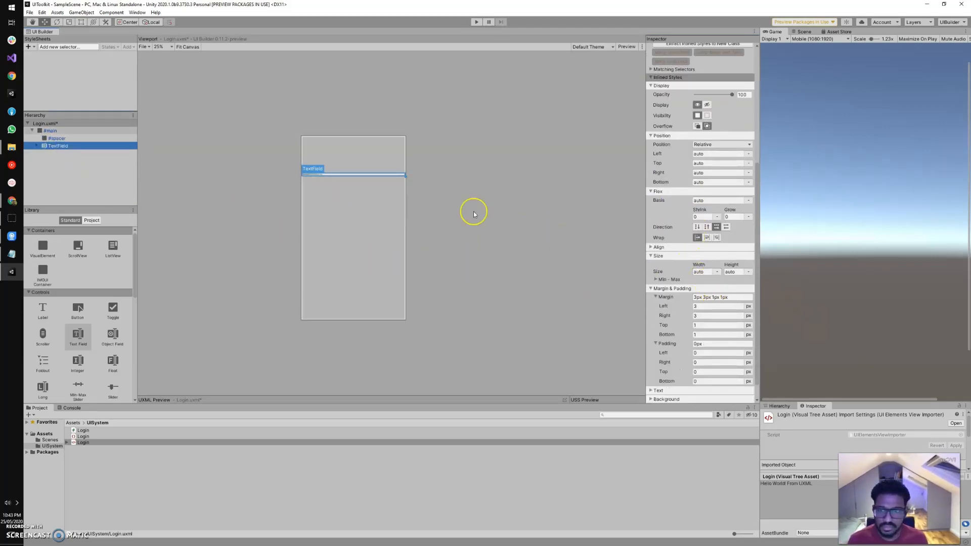
scroll(728, 313, down, 1)
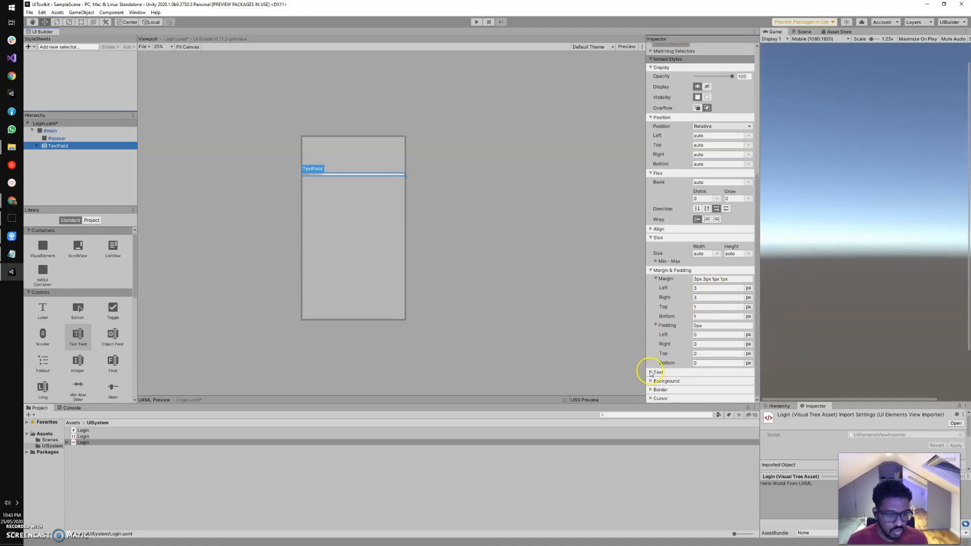
click(652, 372)
scroll(673, 373, down, 2)
click(700, 341)
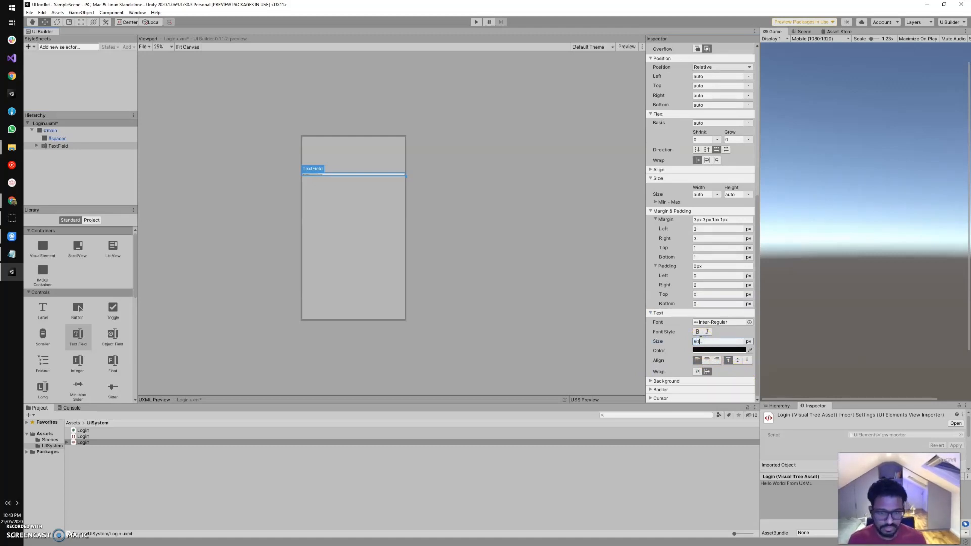
key(Return)
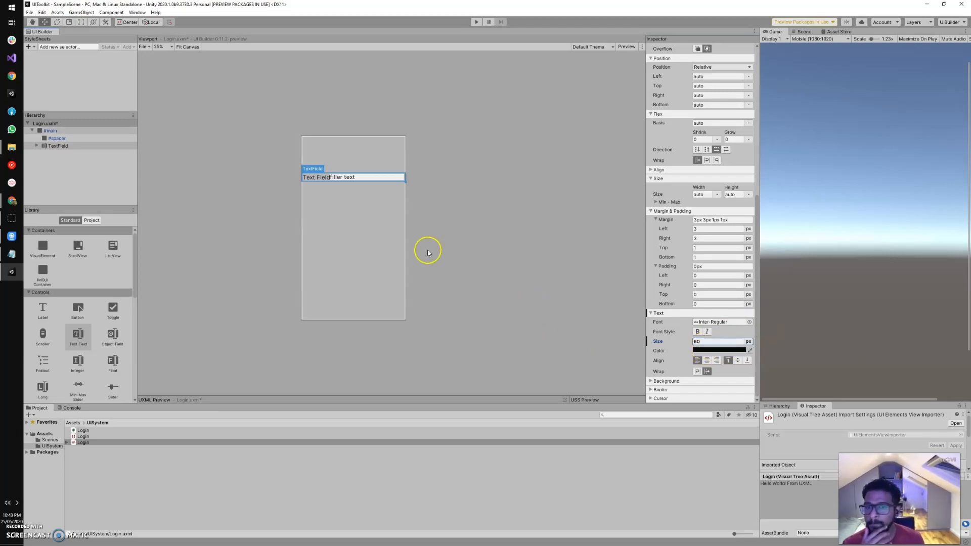
scroll(280, 212, up, 2)
scroll(271, 218, down, 2)
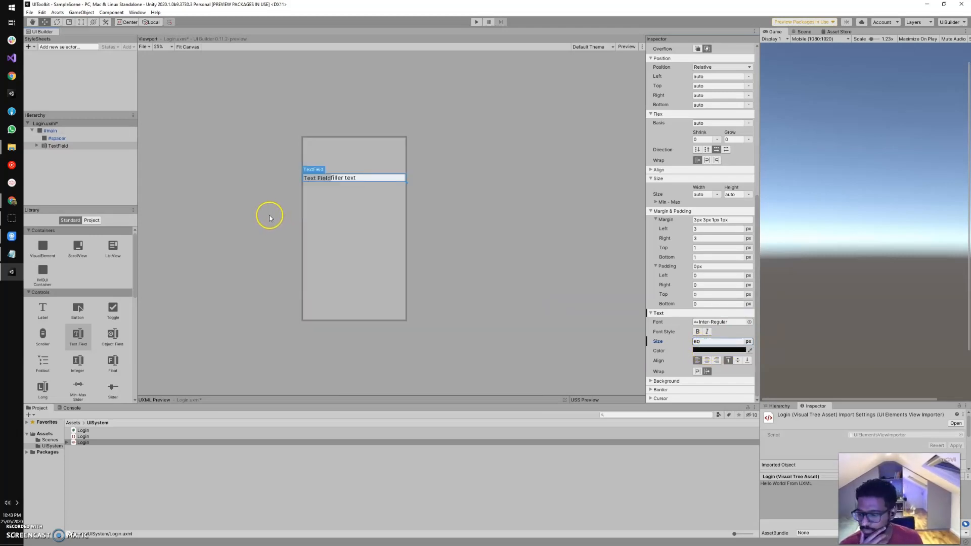
scroll(269, 216, up, 2)
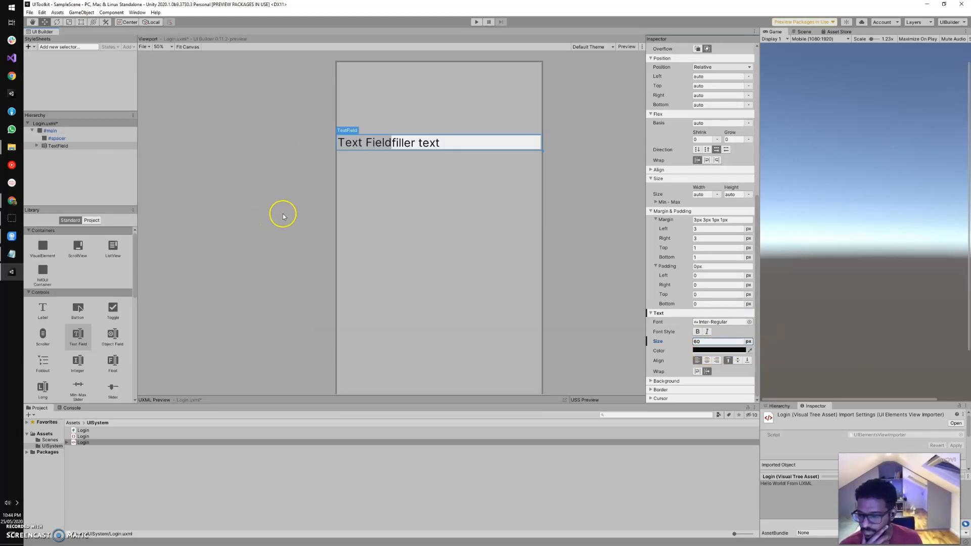
scroll(281, 215, down, 2)
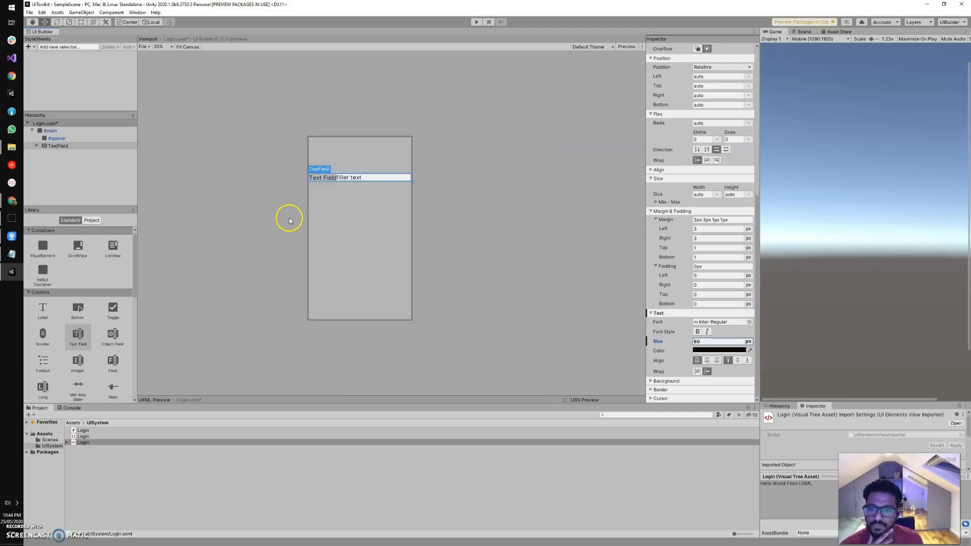
Rename the text field to usernameTF and save Login.uxml
click(336, 232)
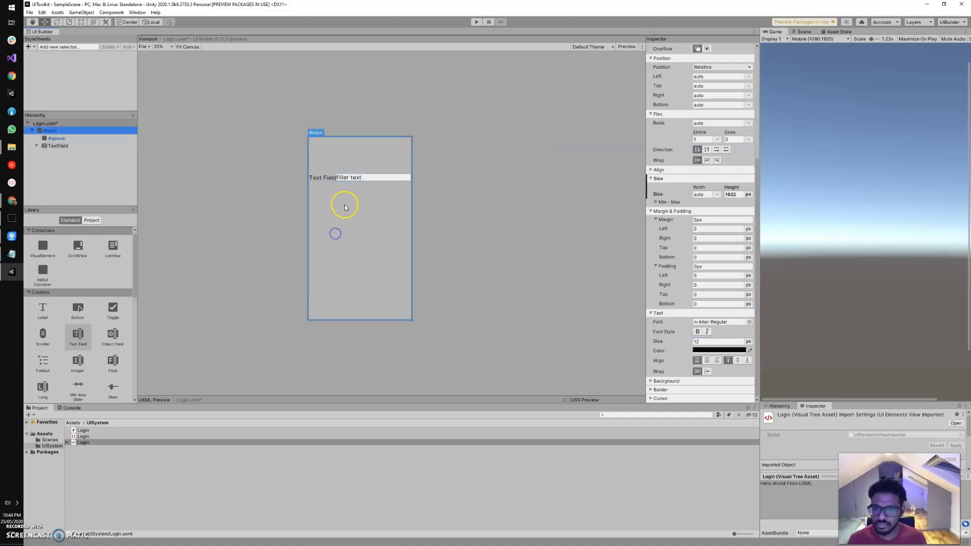
click(334, 178)
scroll(723, 155, up, 8)
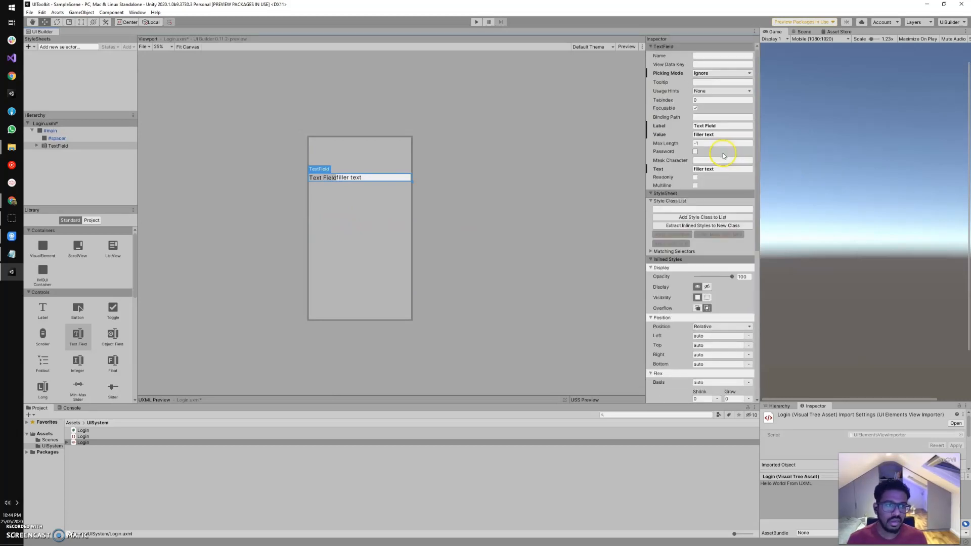
click(703, 55)
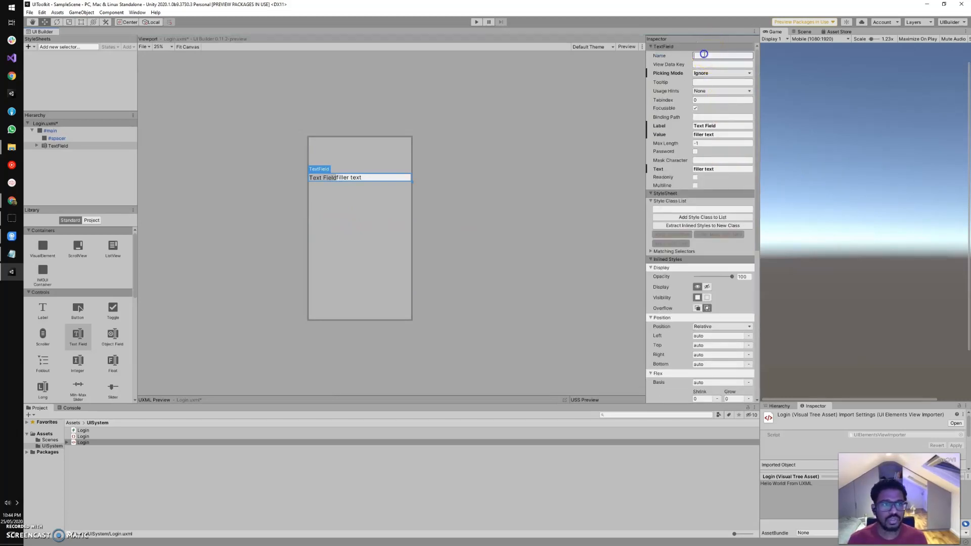
text(usernam)
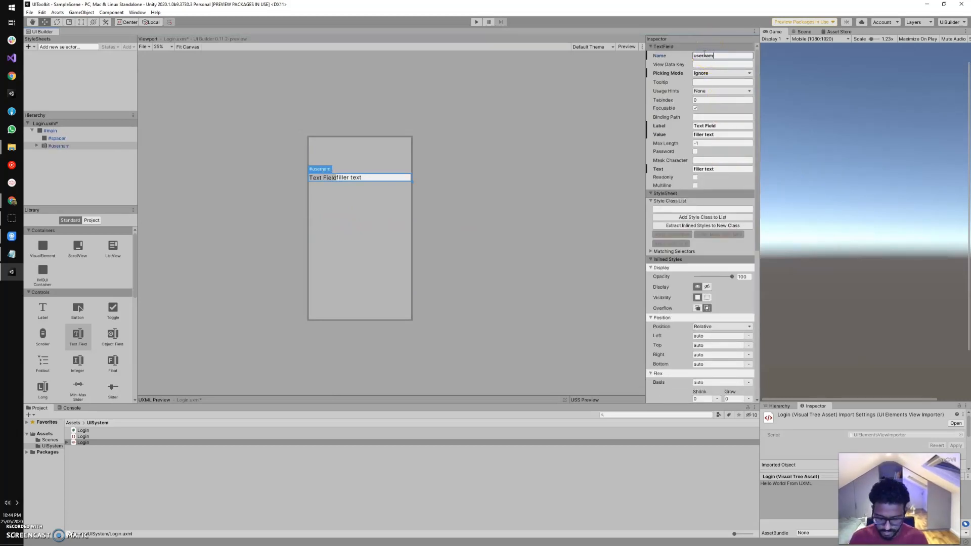
text(eTF)
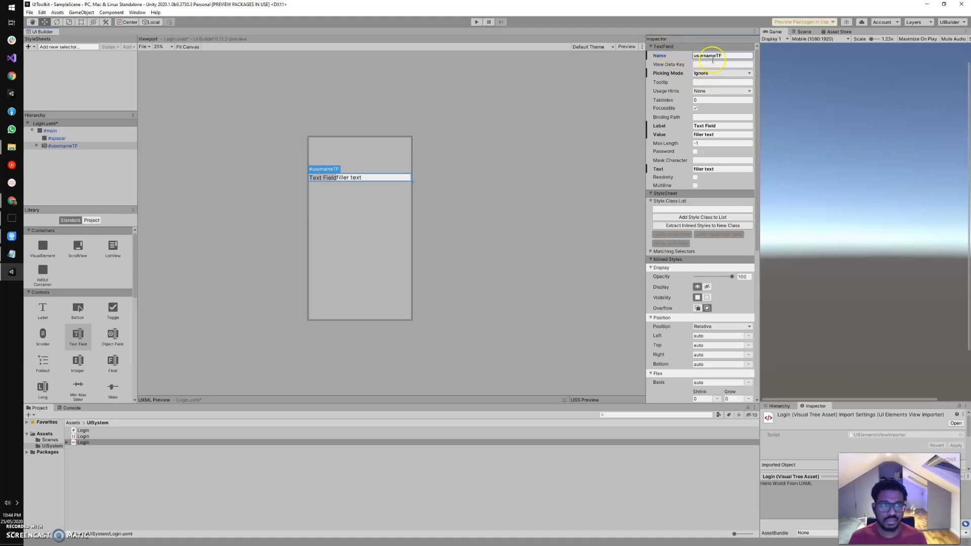
click(71, 147)
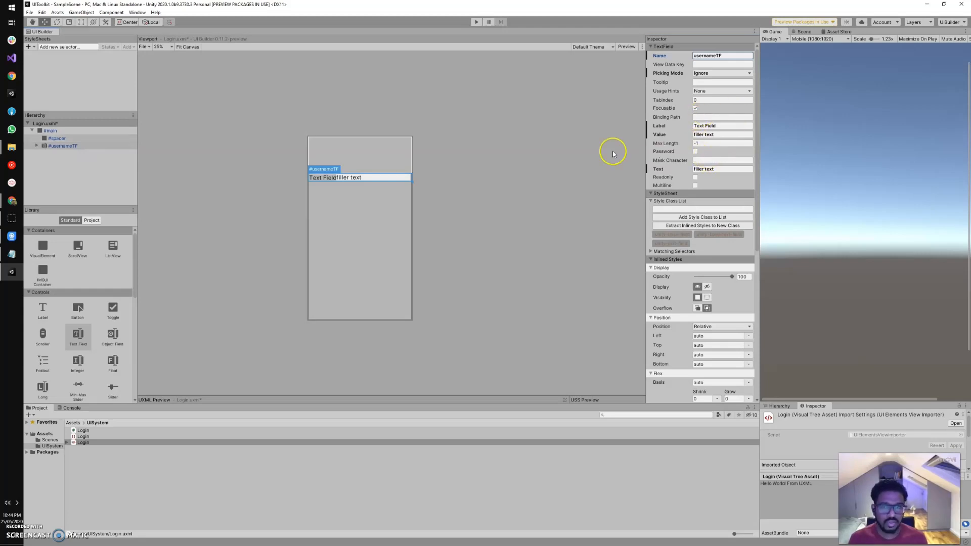
click(60, 147)
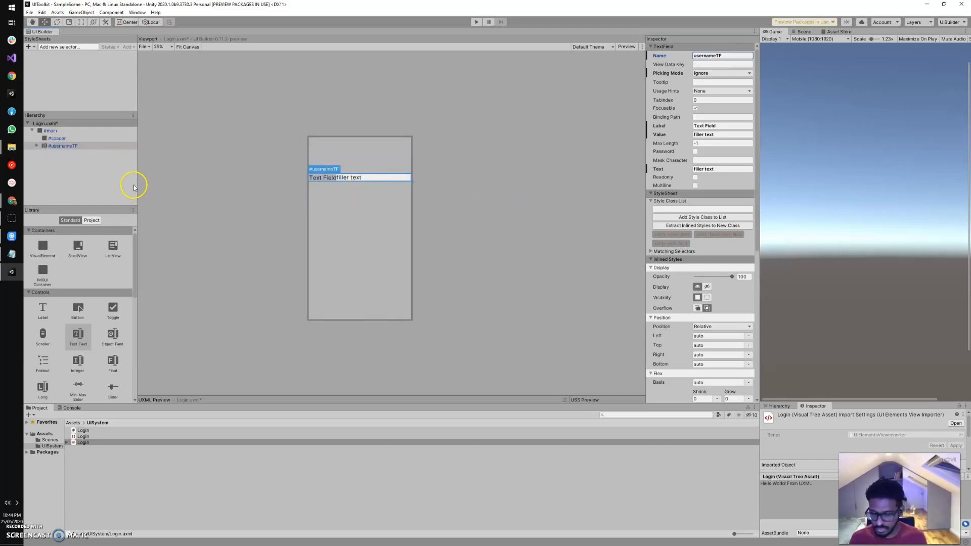
key(ctrl+s)
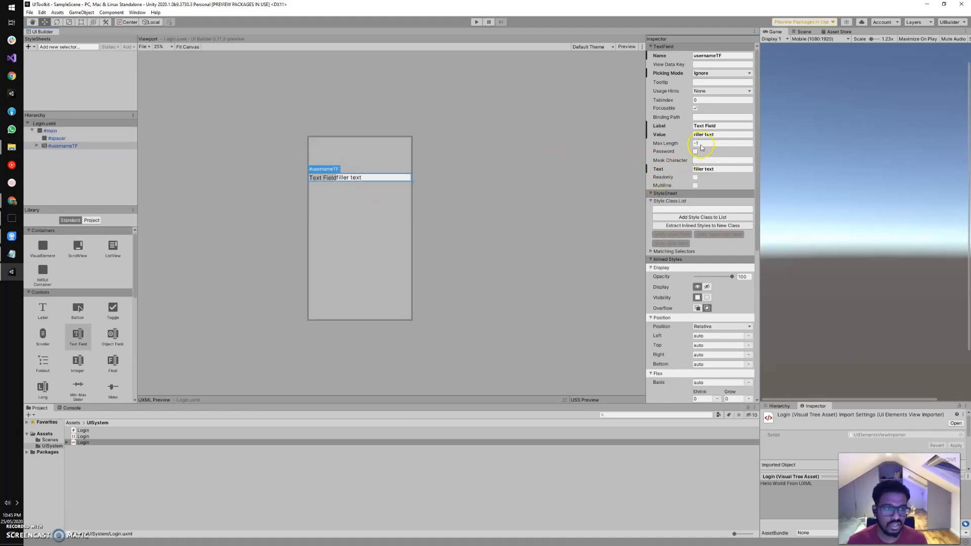
Set the label to 'Username :' and the text to 'Type username here ...'
click(723, 126)
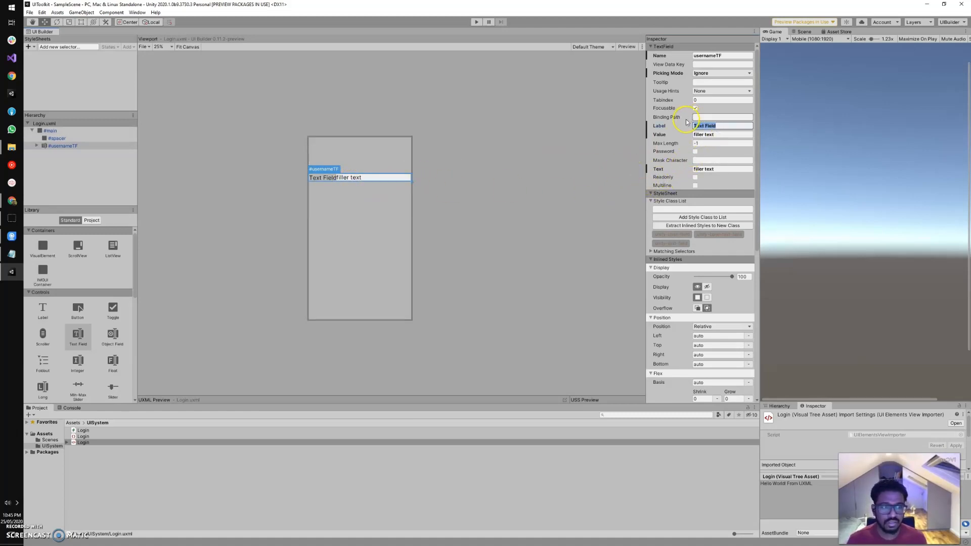
text(User)
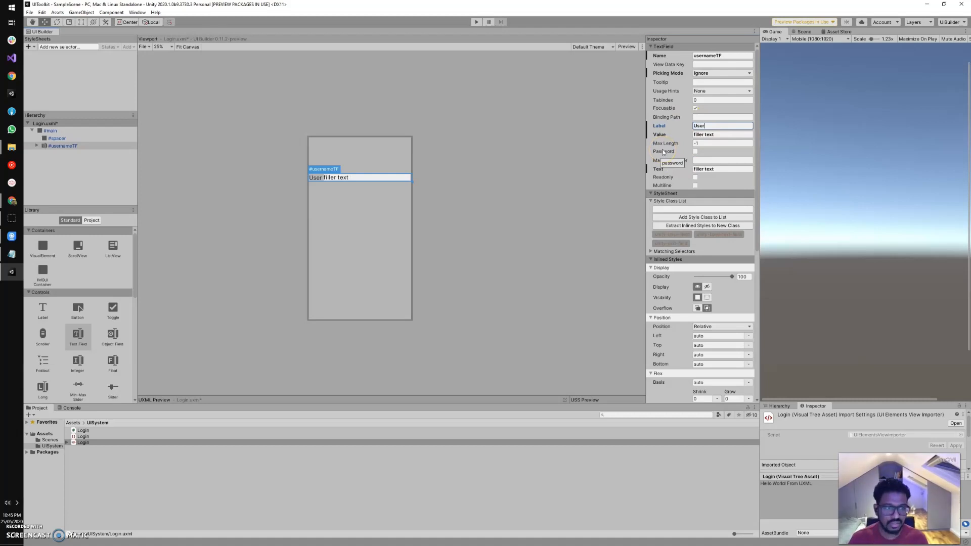
text(name :)
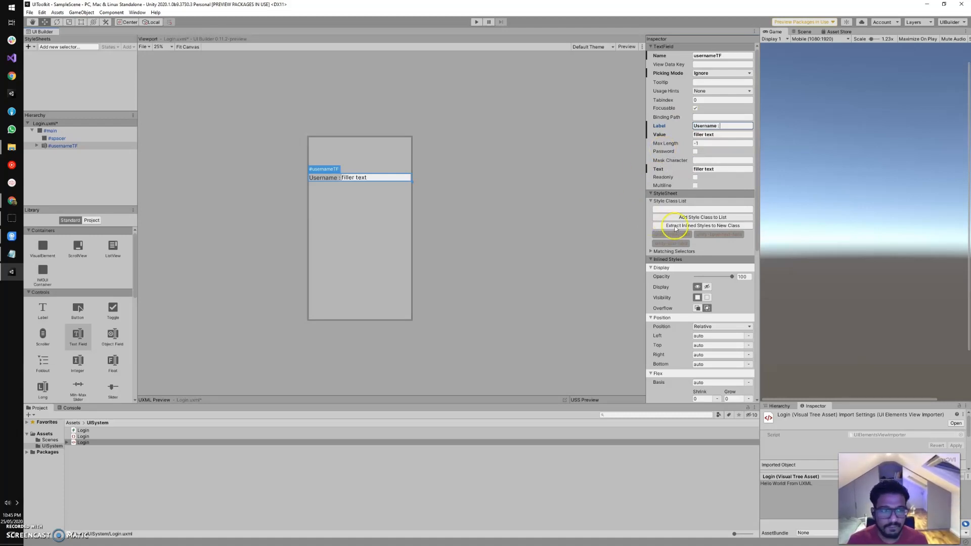
click(716, 171)
drag(716, 171, 695, 169)
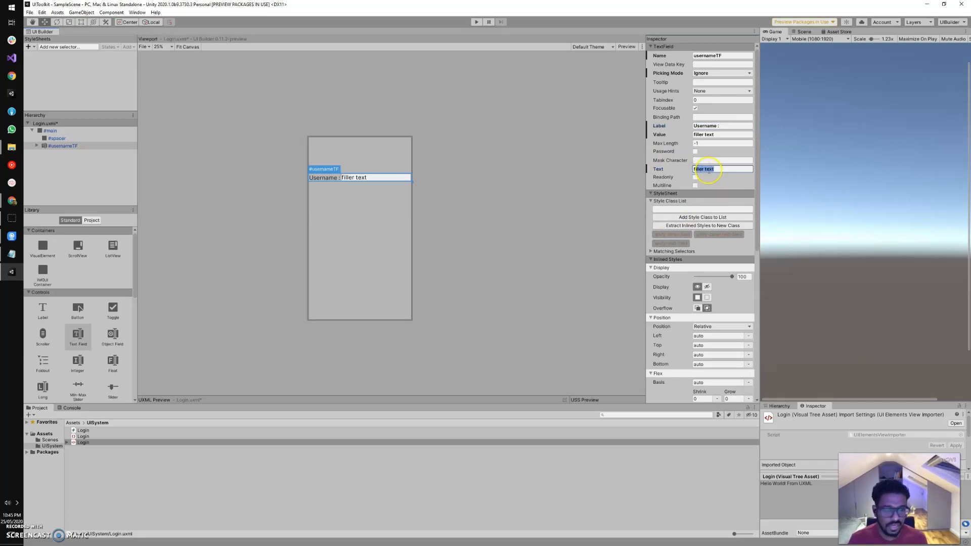
text(f)
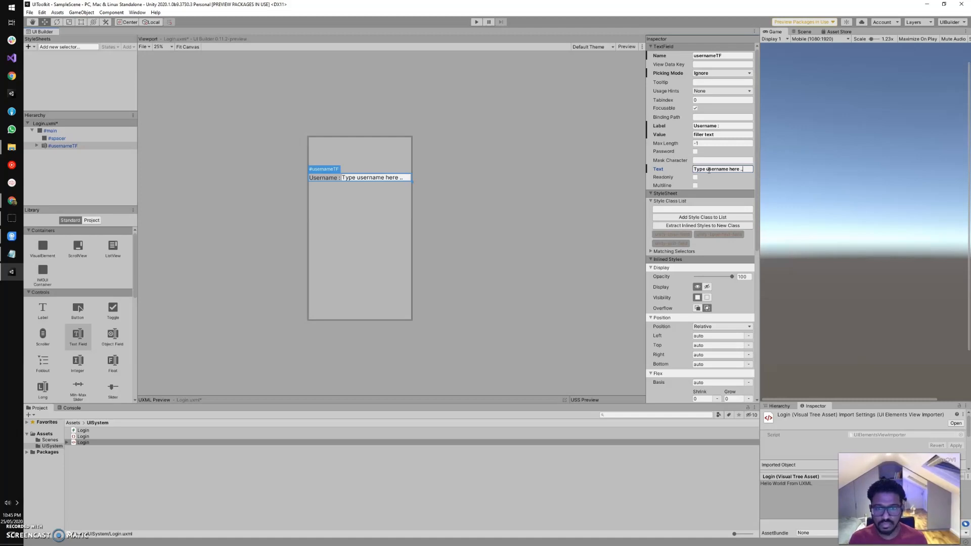
Clear the field's filler Value and save Login.uxml
click(721, 135)
drag(719, 134, 692, 132)
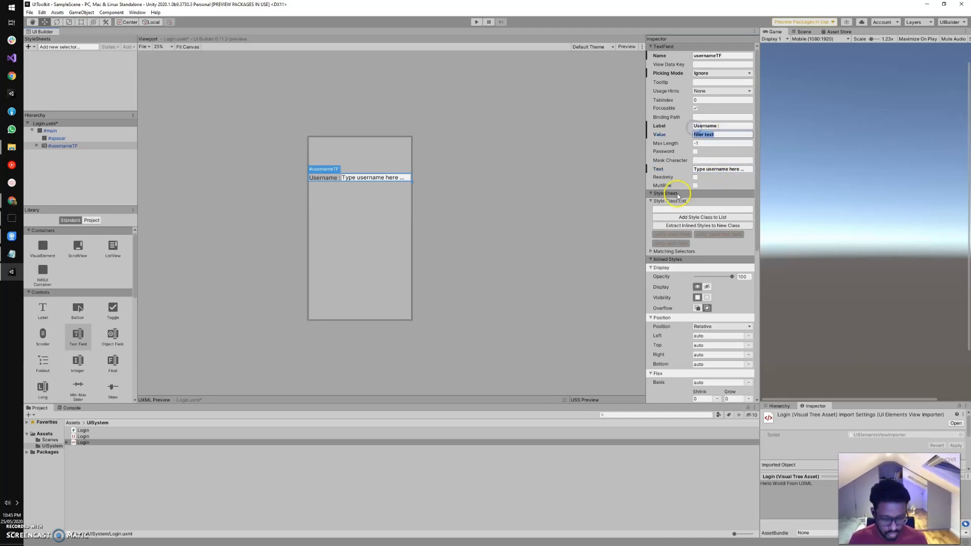
key(BackSpace)
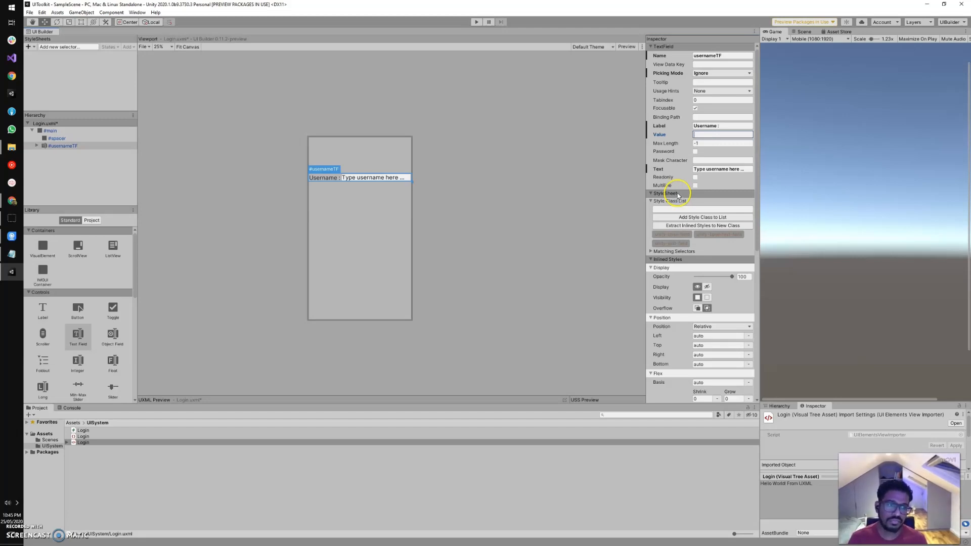
key(ctrl+s)
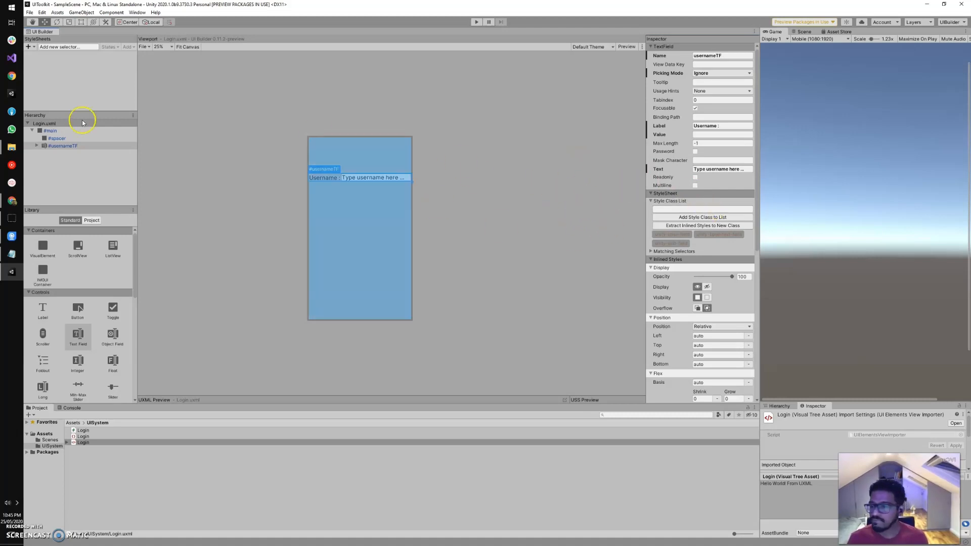
Duplicate the spacer below usernameTF and shorten the copy to 64 px high
click(58, 145)
click(57, 138)
click(56, 145)
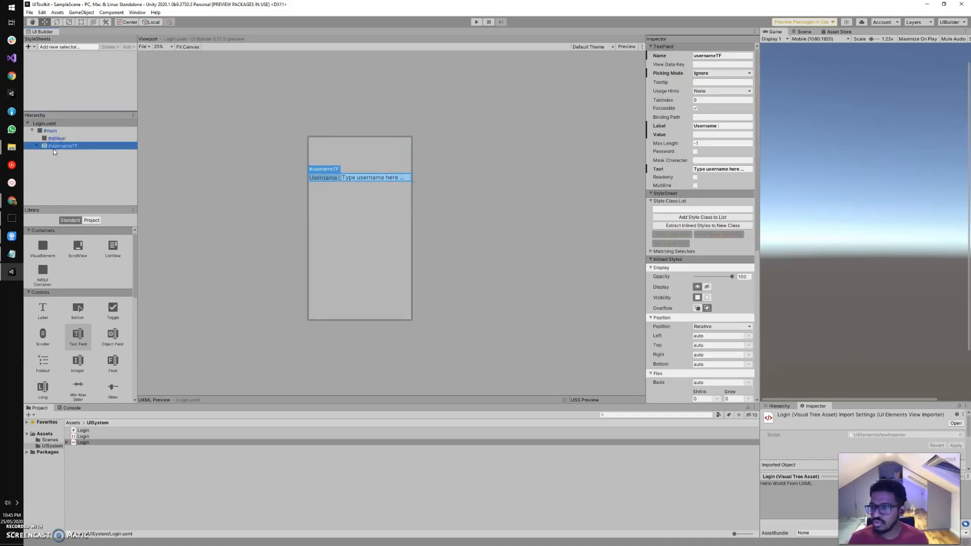
click(57, 138)
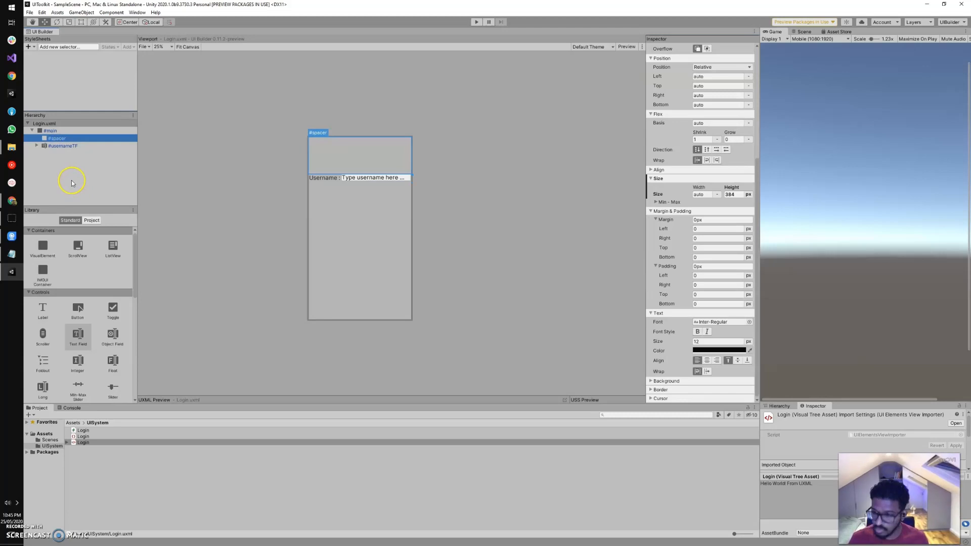
key(ctrl+d)
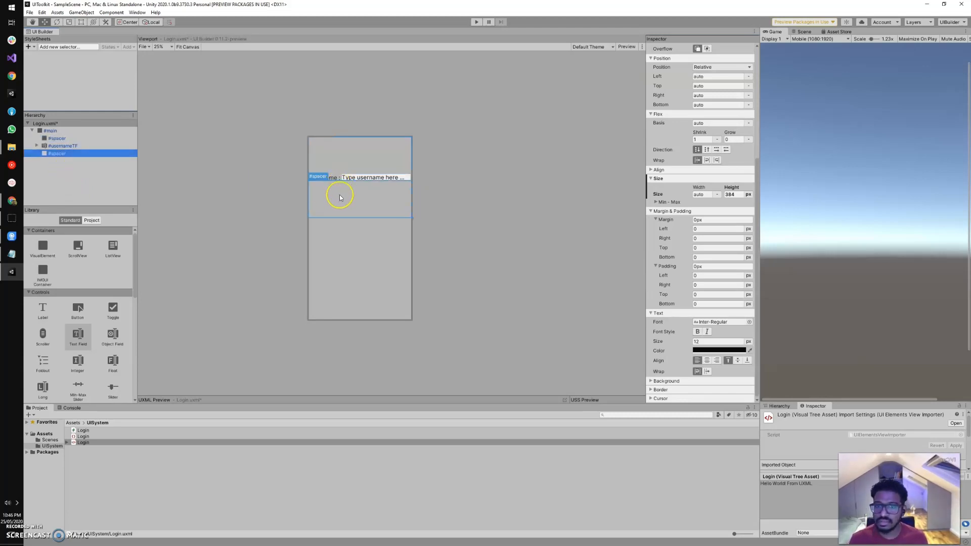
drag(342, 218, 342, 188)
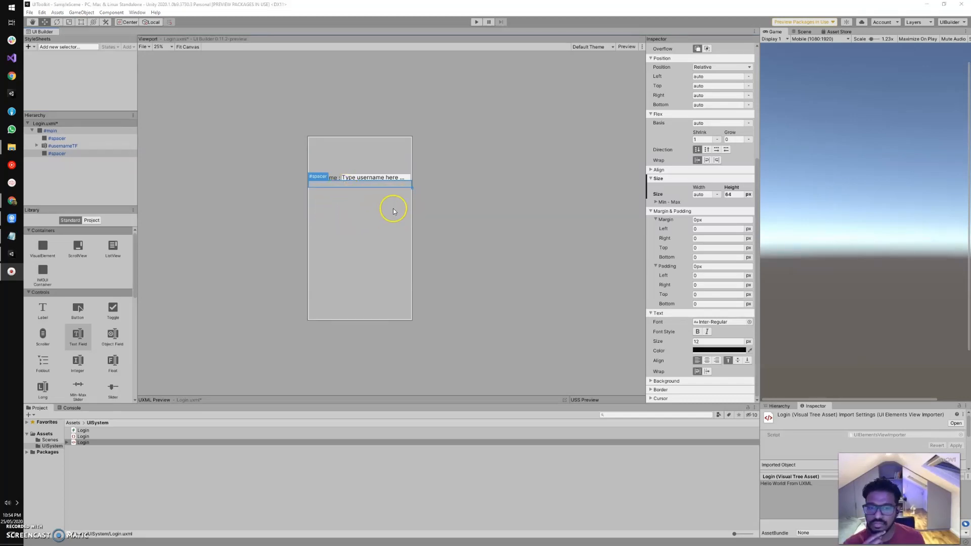
click(50, 146)
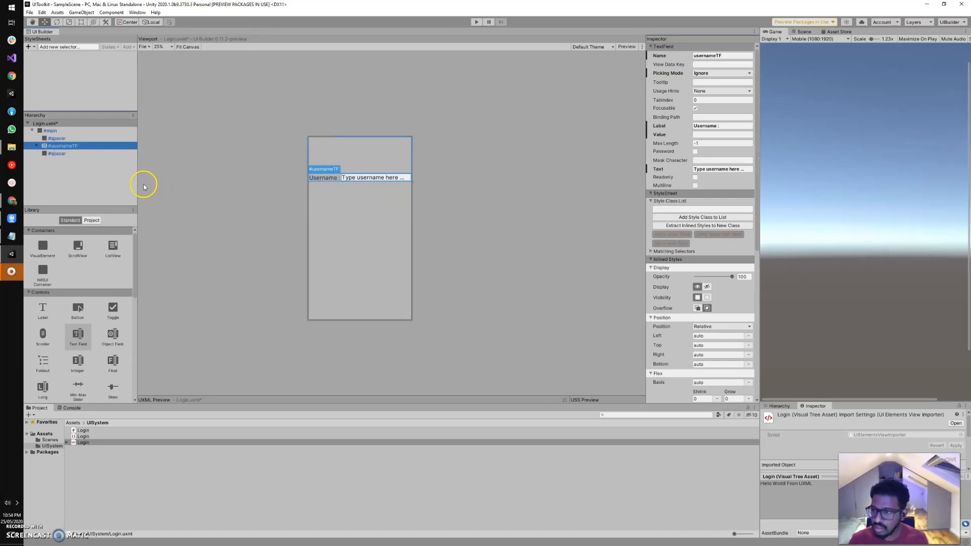
Duplicate the username field and rename the copy to passwordTF
key(ctrl+d)
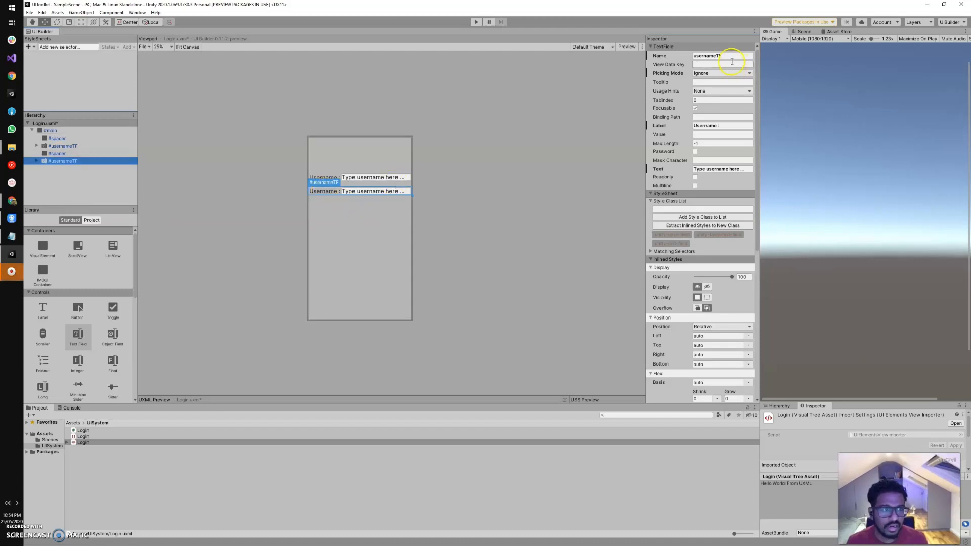
click(717, 55)
click(718, 55)
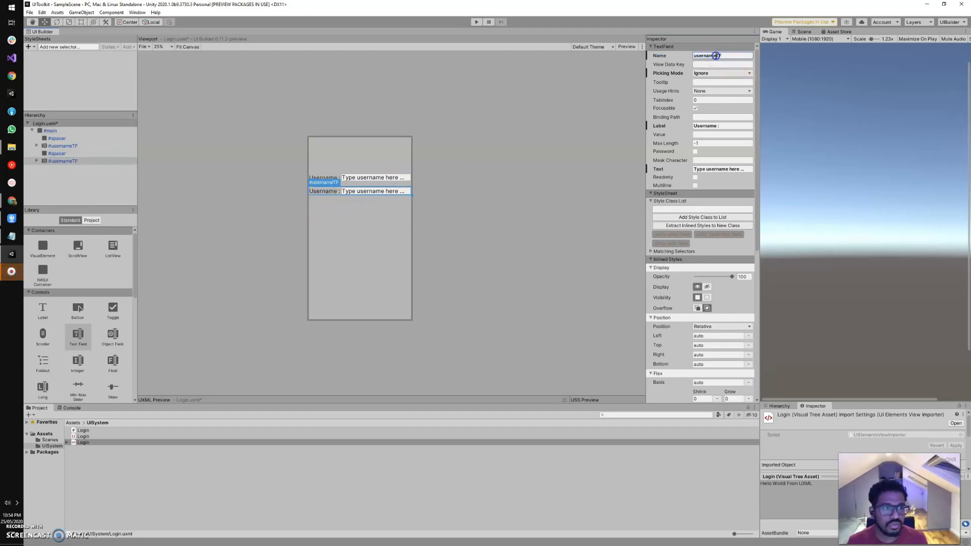
key(BackSpace)
key(BackSpace)
key(BackSpace)
key(BackSpace)
key(BackSpace)
key(BackSpace)
key(BackSpace)
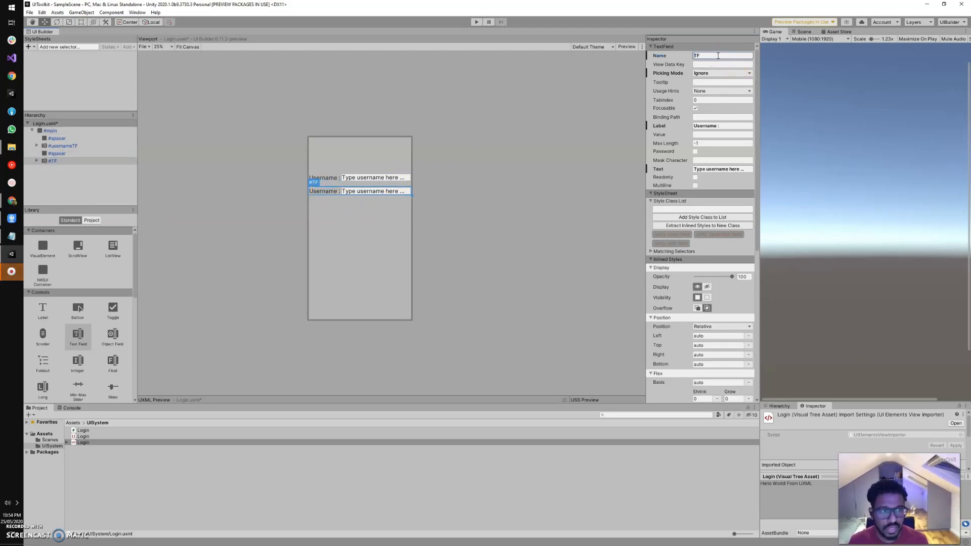
text(passw)
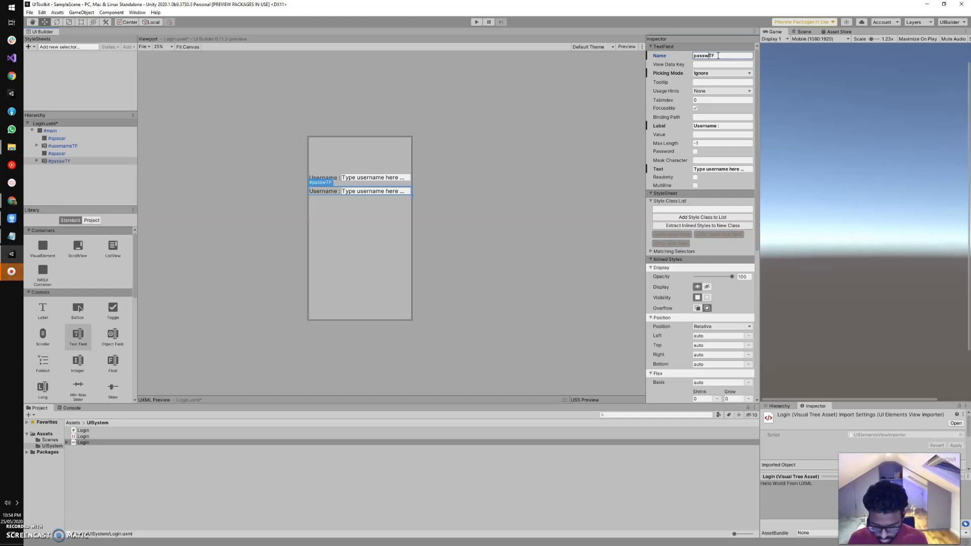
text(ord)
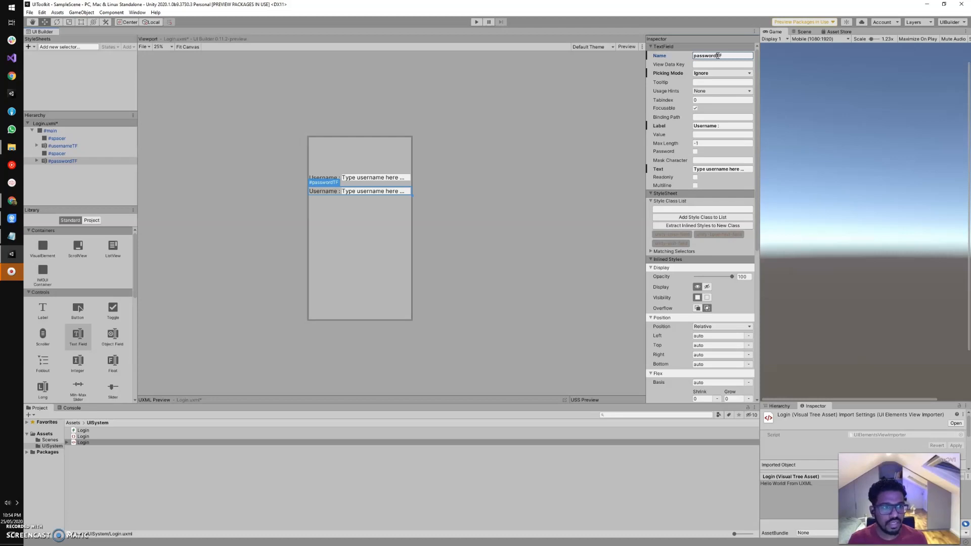
Change the copied field's label to 'Password :'
click(724, 125)
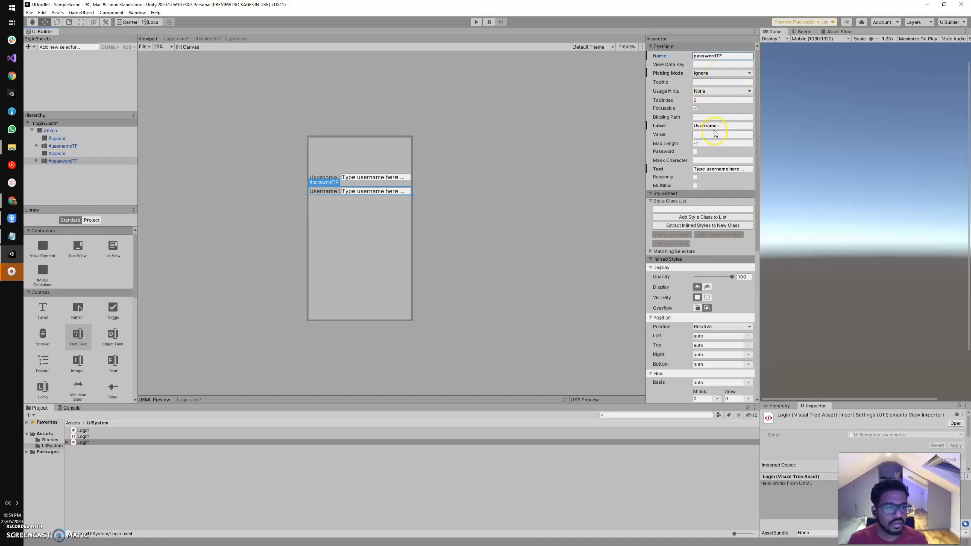
click(714, 126)
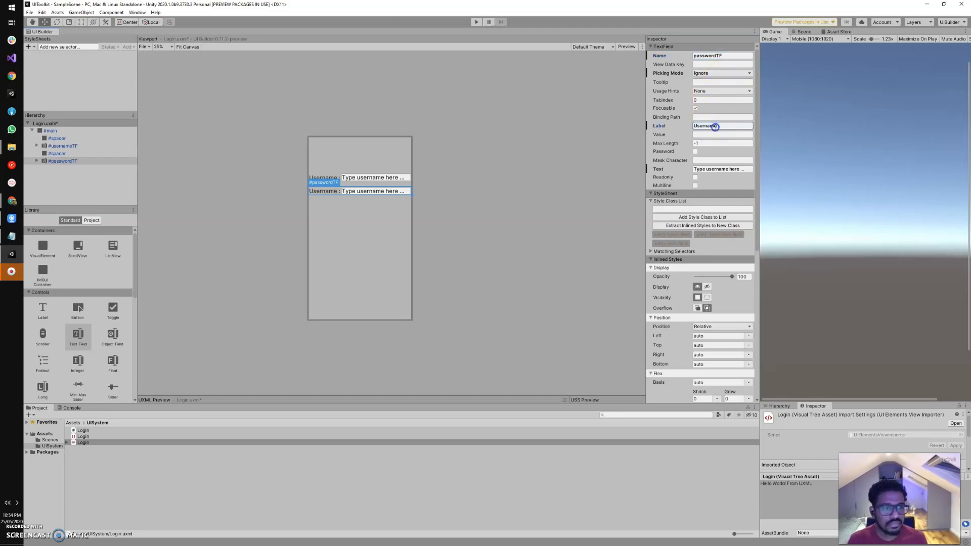
key(BackSpace)
key(BackSpace)
key(BackSpace)
key(BackSpace)
key(BackSpace)
key(BackSpace)
key(BackSpace)
key(BackSpace)
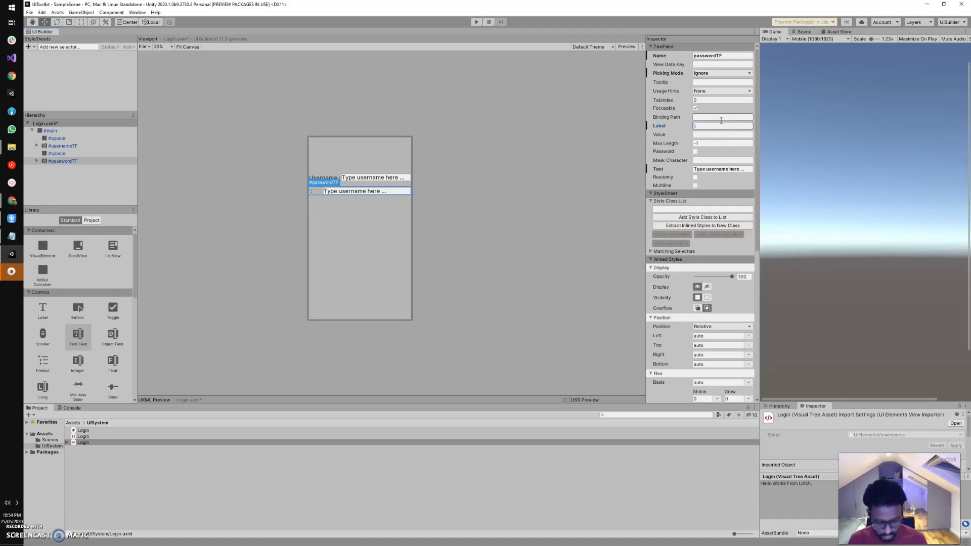
text(Password)
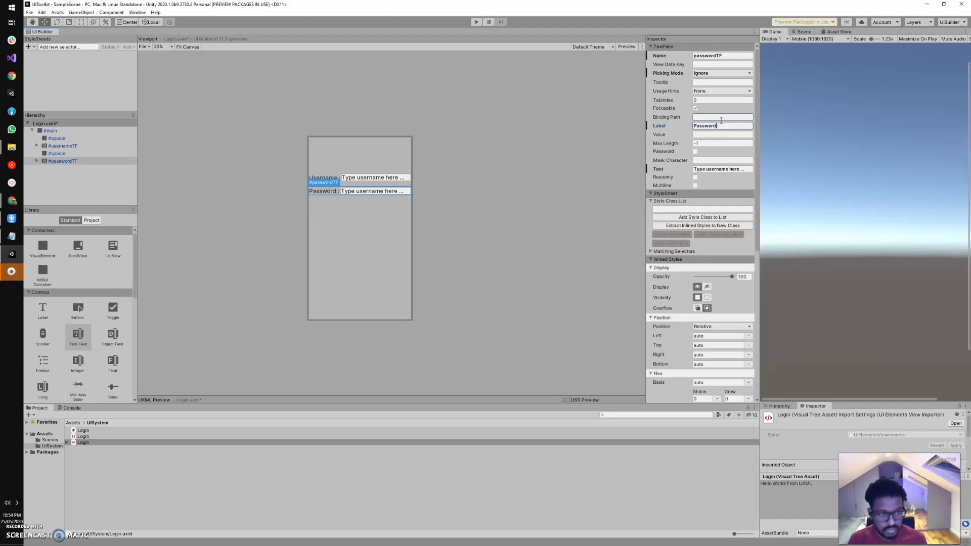
click(721, 135)
Set the mask character to * and enter a sample password text
click(710, 160)
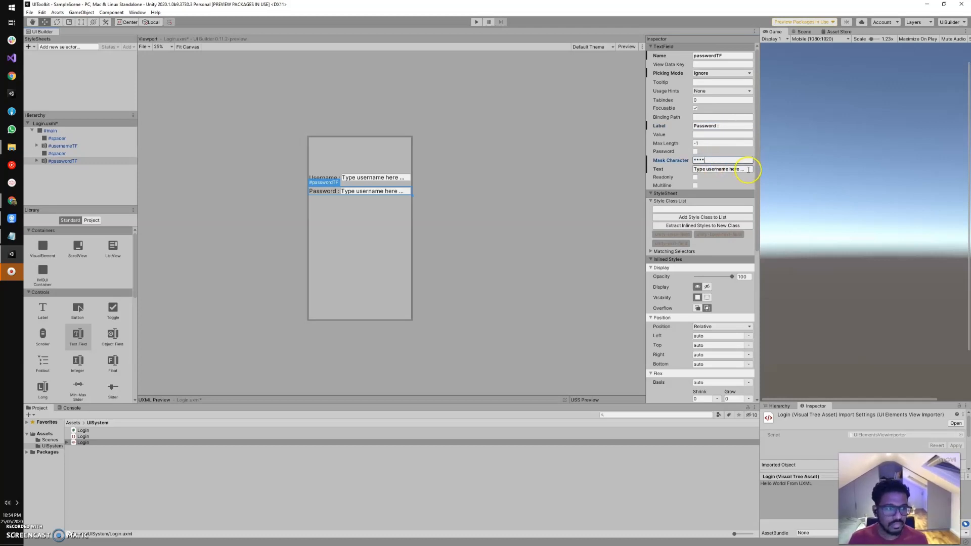
click(677, 170)
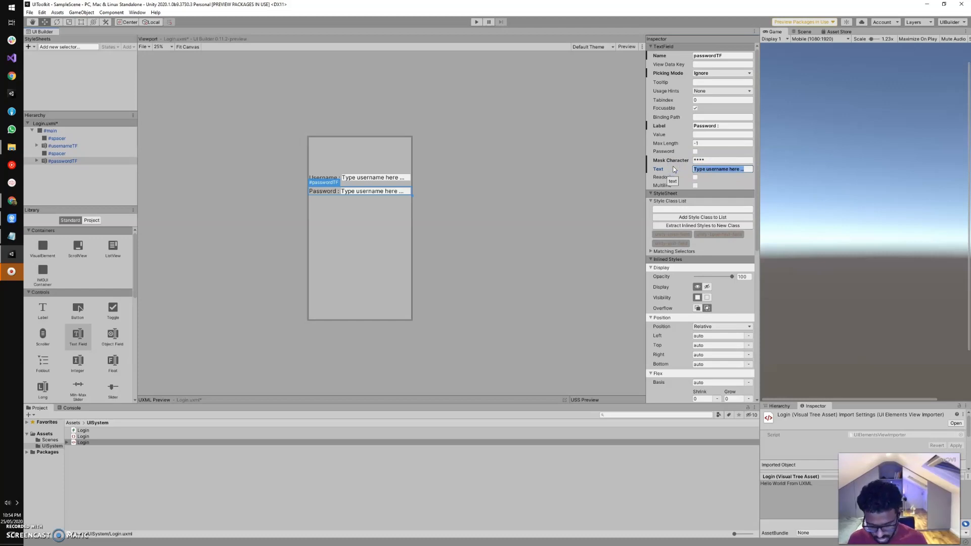
text(pass)
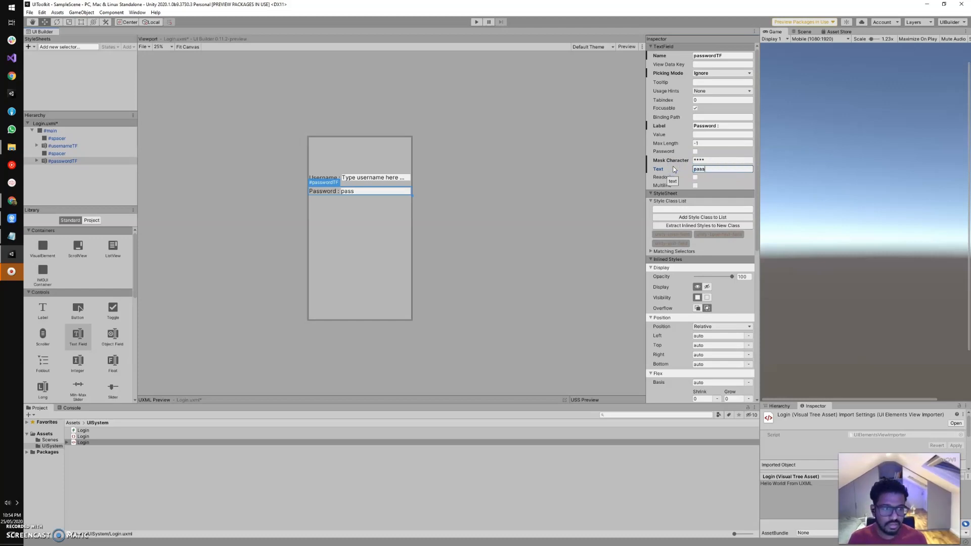
click(695, 151)
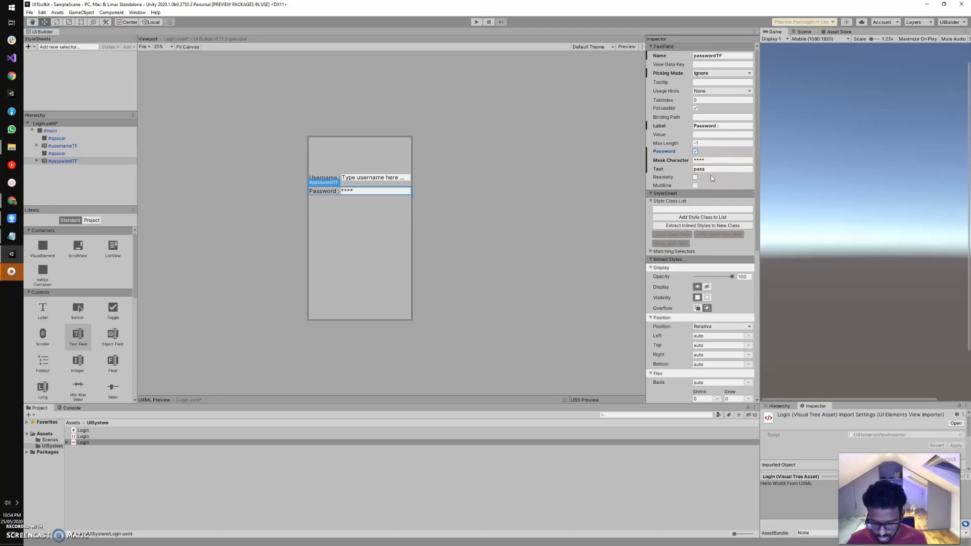
click(696, 152)
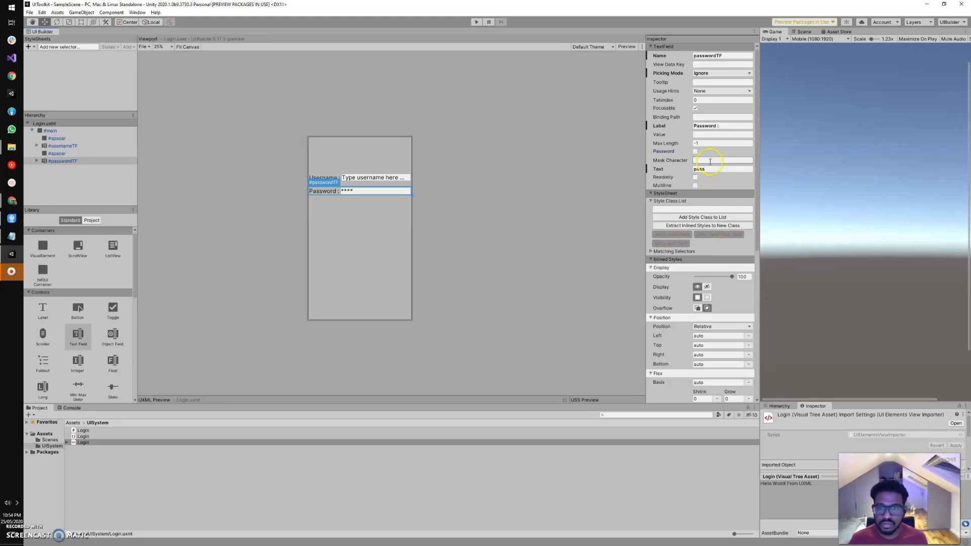
click(709, 161)
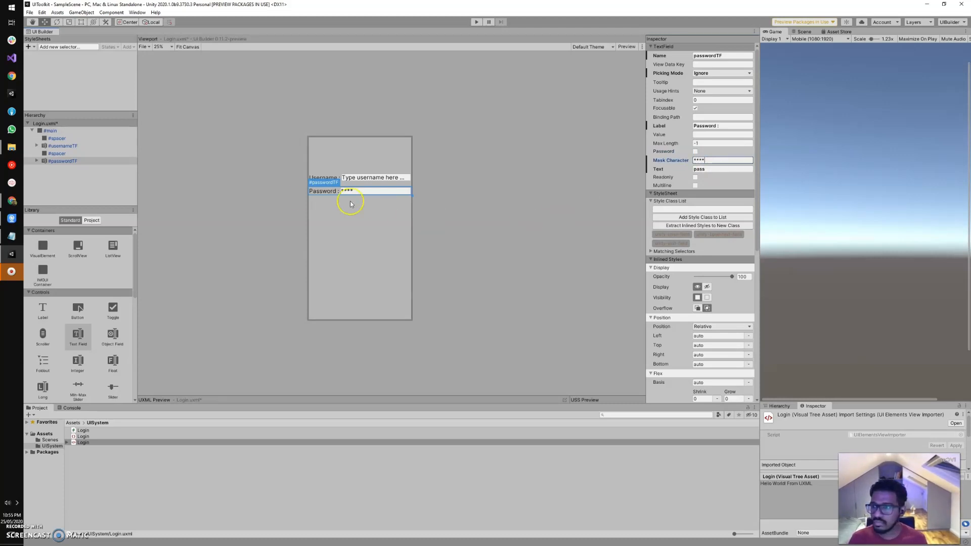
click(177, 160)
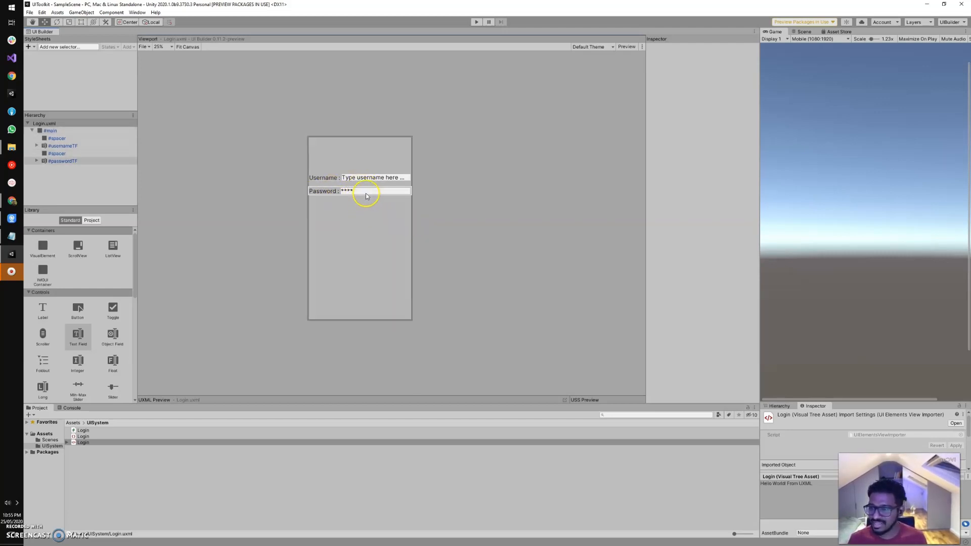
Duplicate a spacer below passwordTF, make it 136 px tall, and save
click(57, 154)
key(ctrl+d)
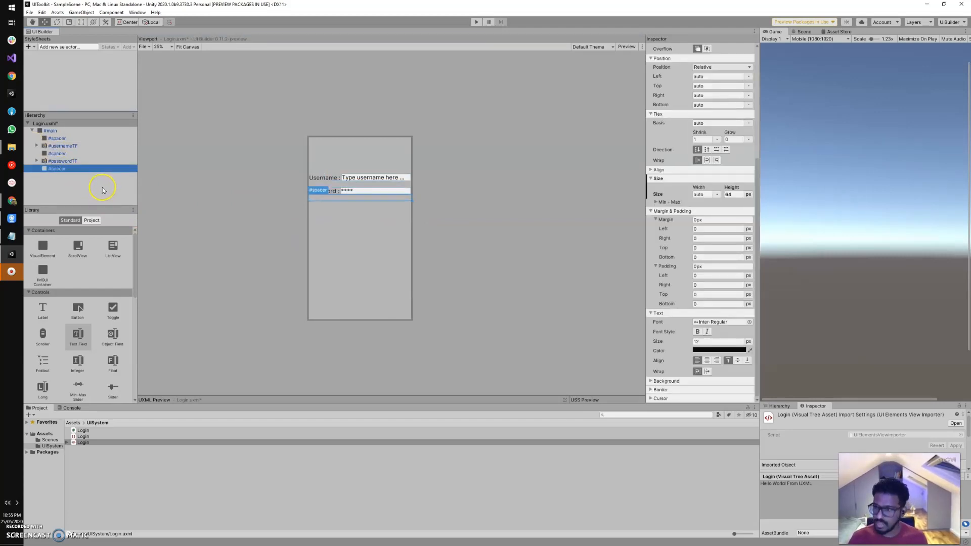
drag(367, 201, 368, 207)
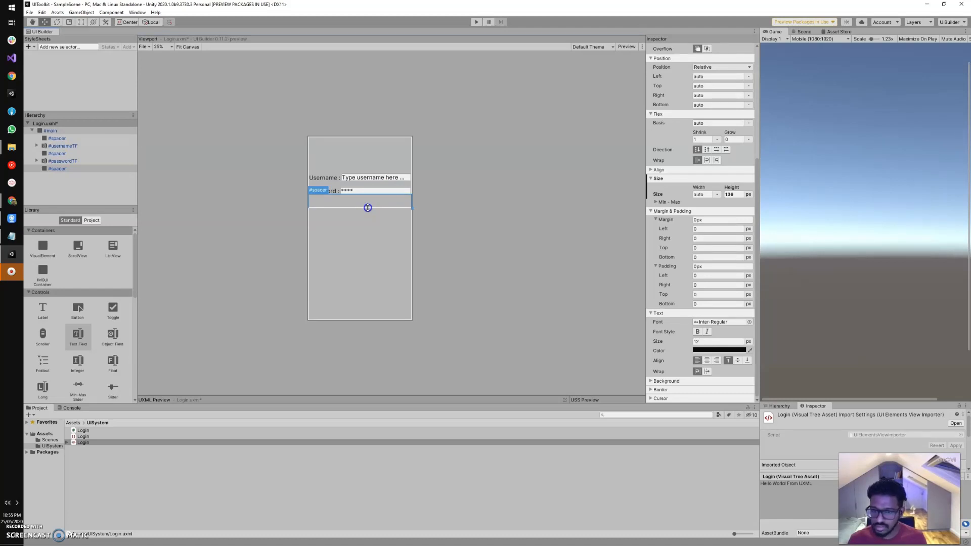
key(ctrl+s)
click(48, 170)
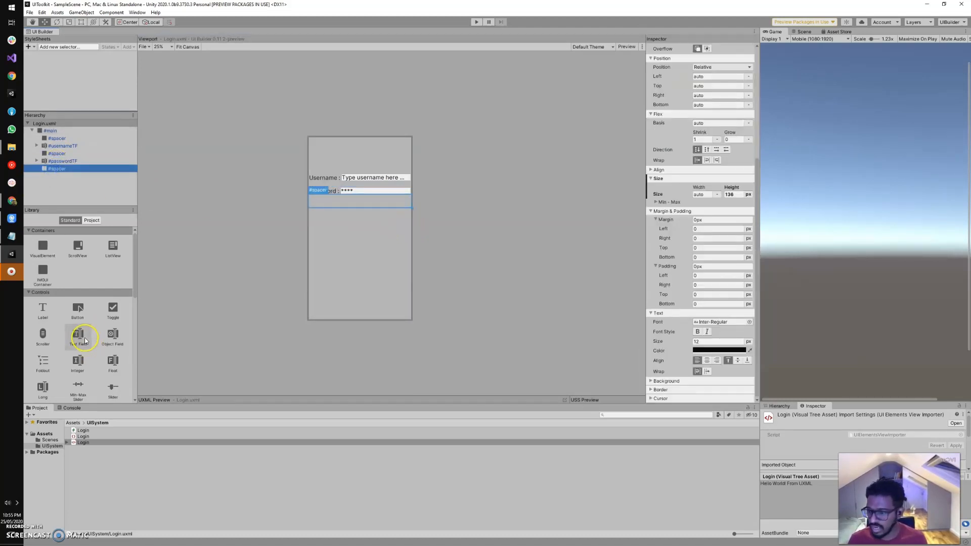
Add a Button as the last child of #main with text size 60, and save
drag(77, 309, 49, 133)
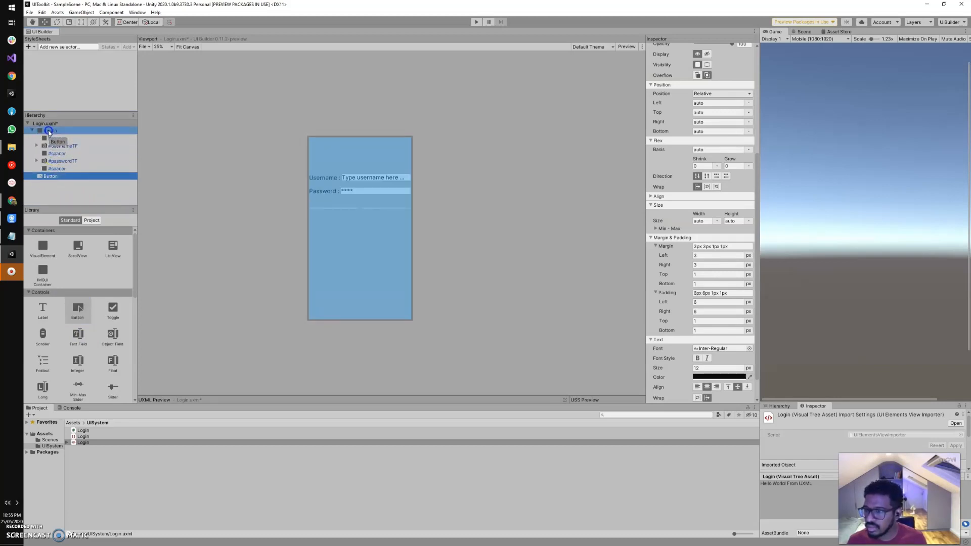
drag(49, 133, 50, 134)
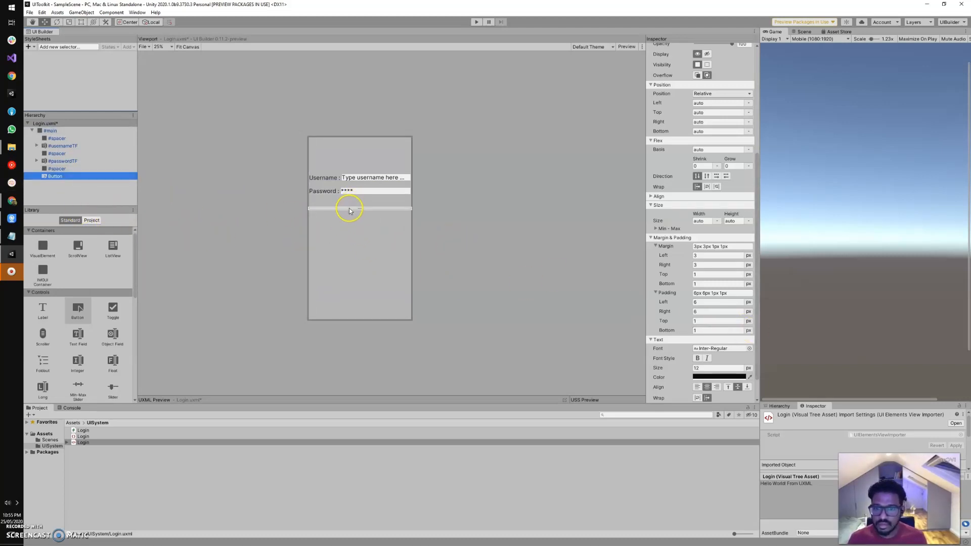
scroll(701, 247, down, 1)
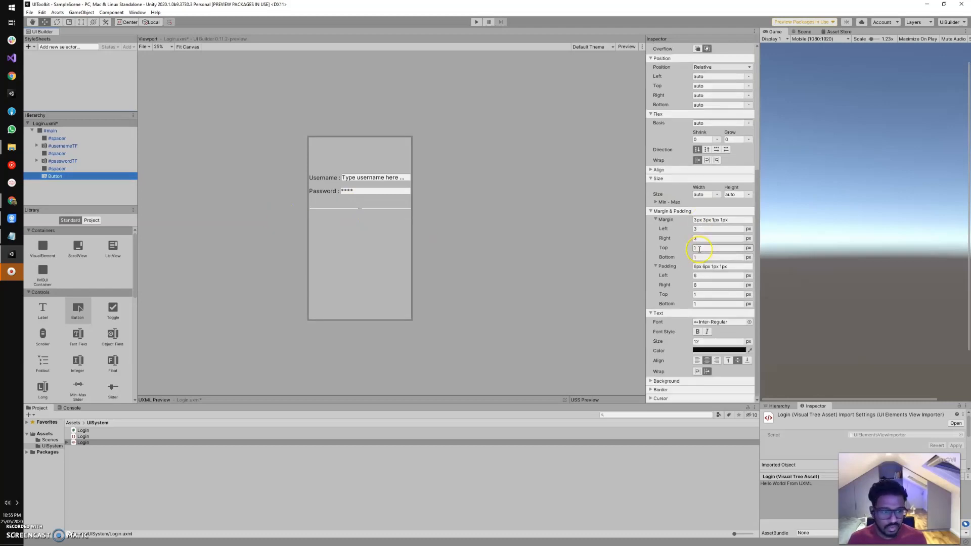
click(702, 342)
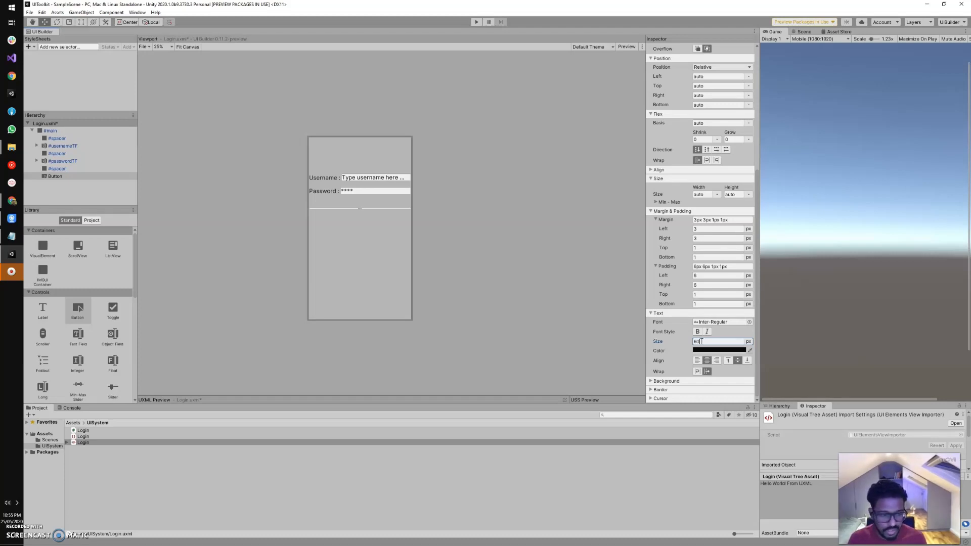
key(Return)
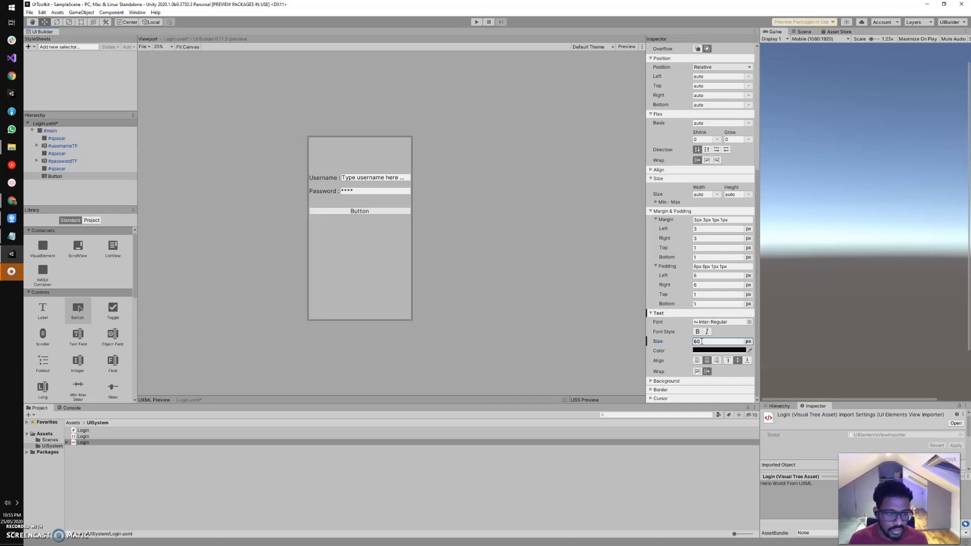
key(ctrl+s)
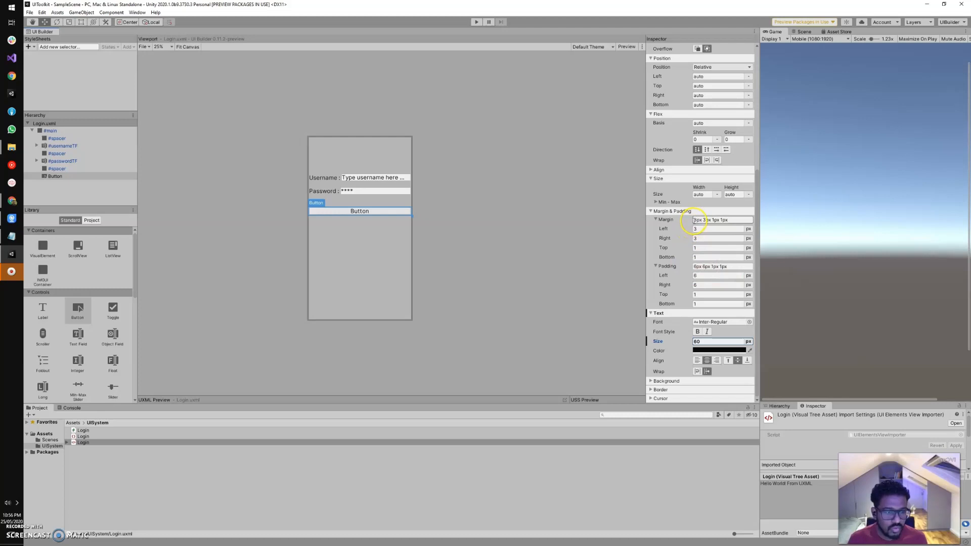
Give the button 300 px left and right margins and save
click(698, 230)
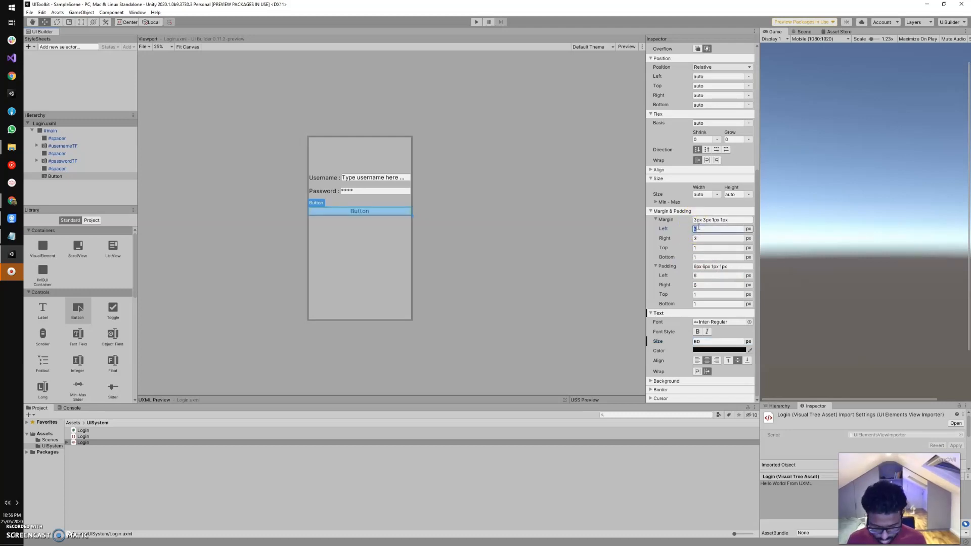
text(200)
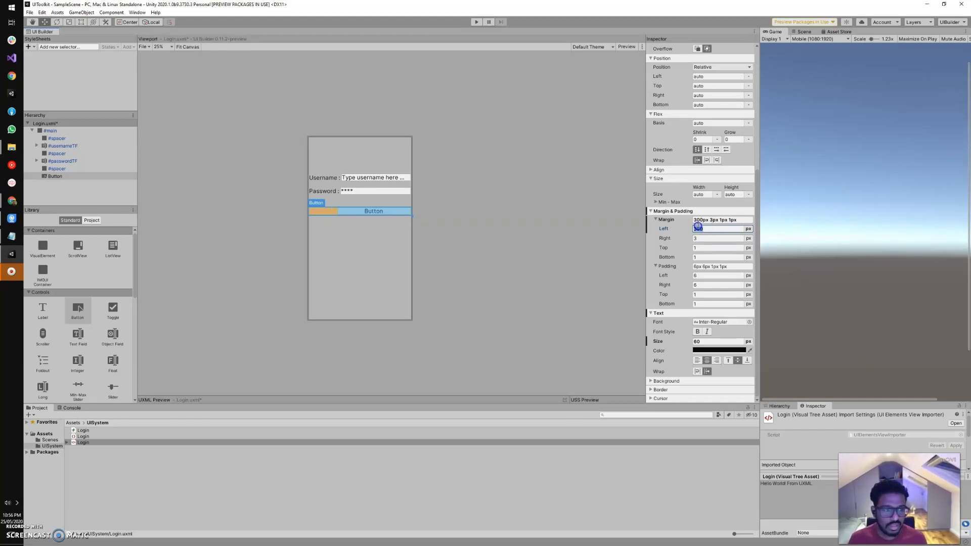
click(700, 240)
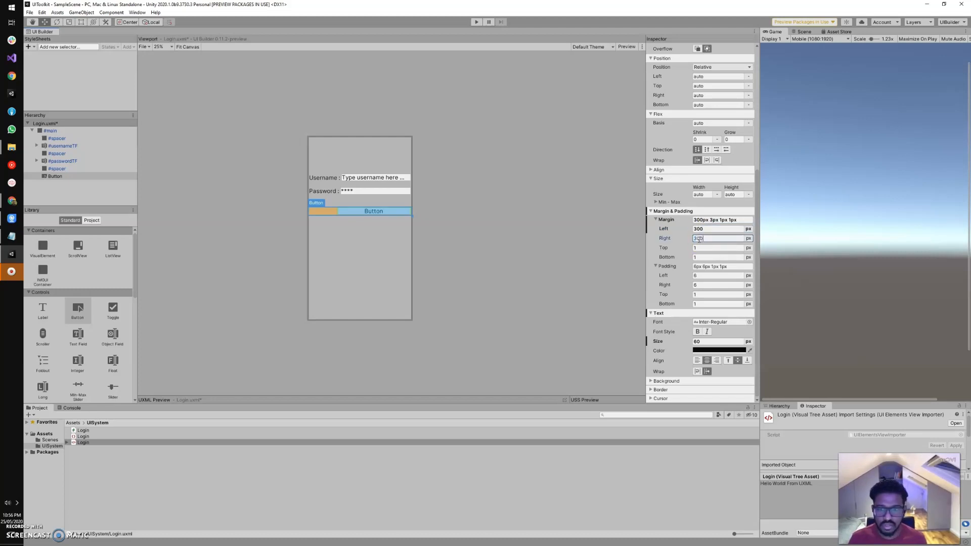
key(ctrl+s)
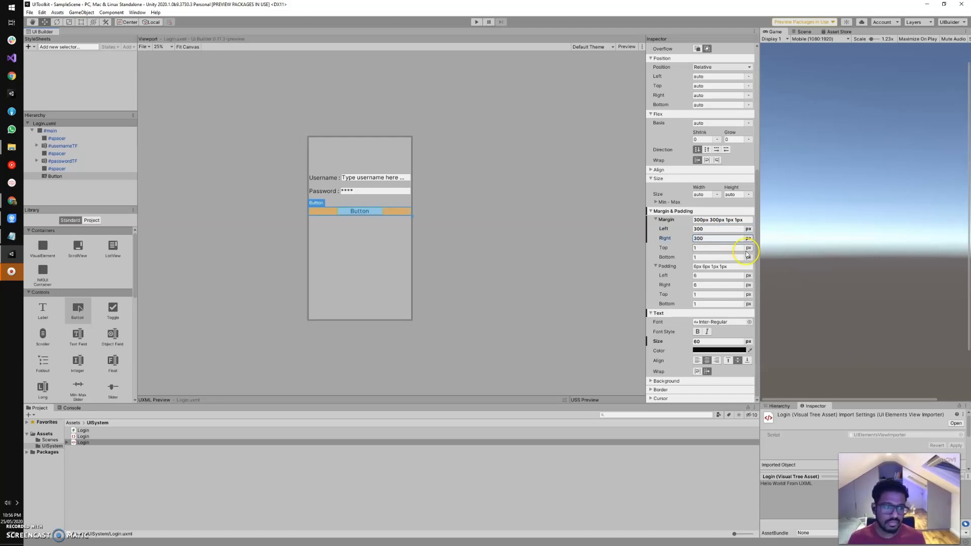
drag(757, 233, 774, 94)
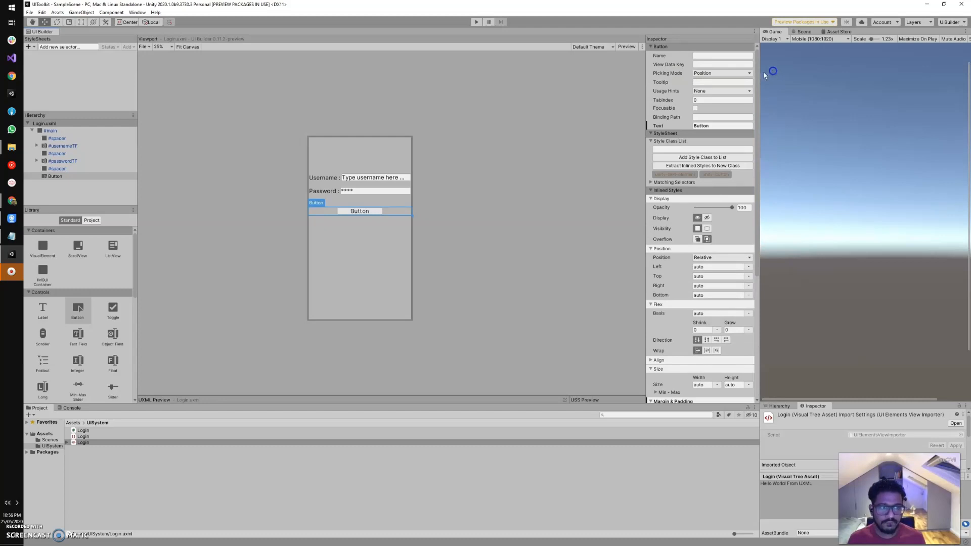
Set the button's text to 'SignIn' and save Login.uxml
click(714, 125)
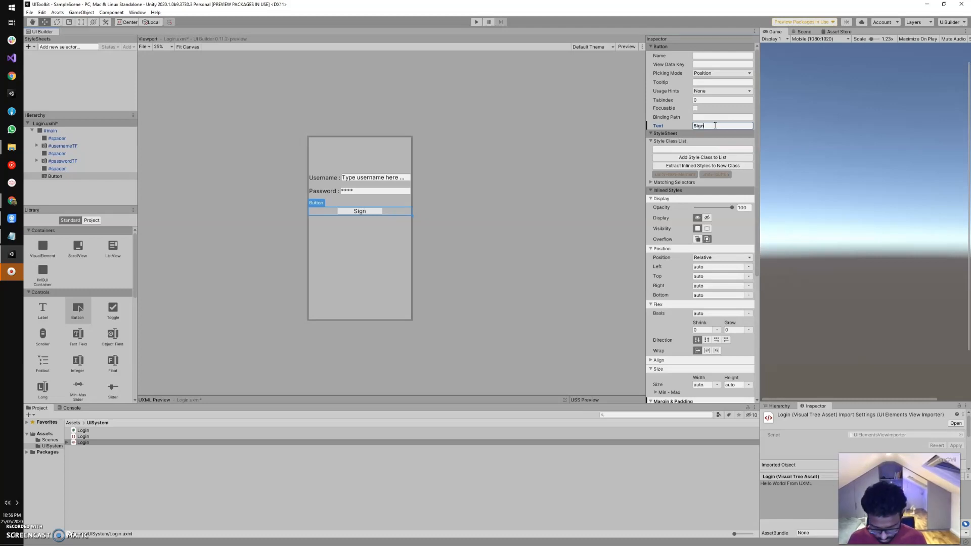
text(SignIn)
key(Return)
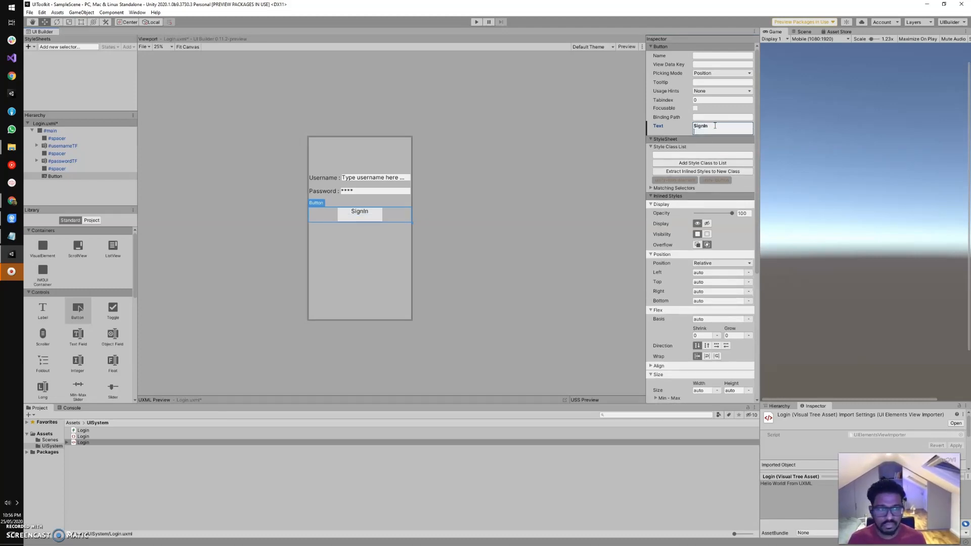
key(BackSpace)
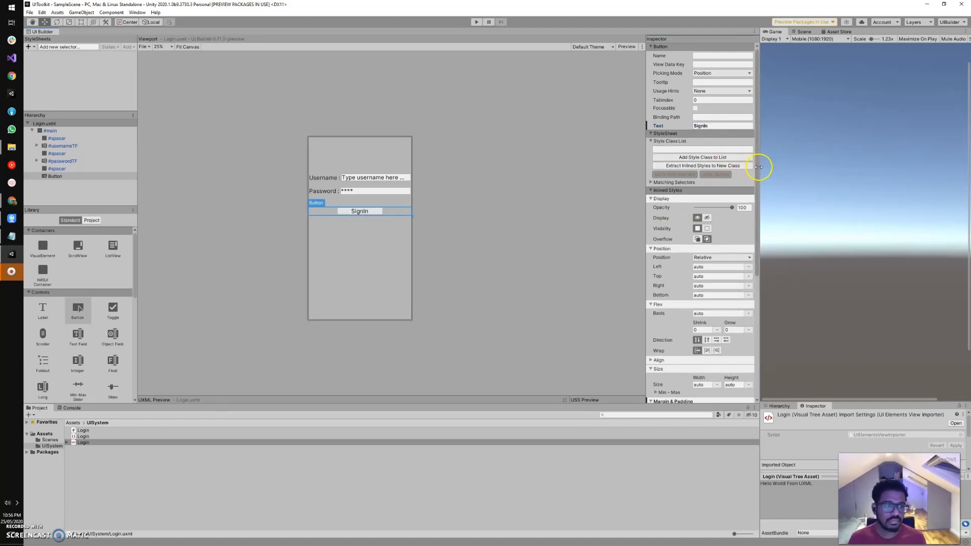
key(ctrl+s)
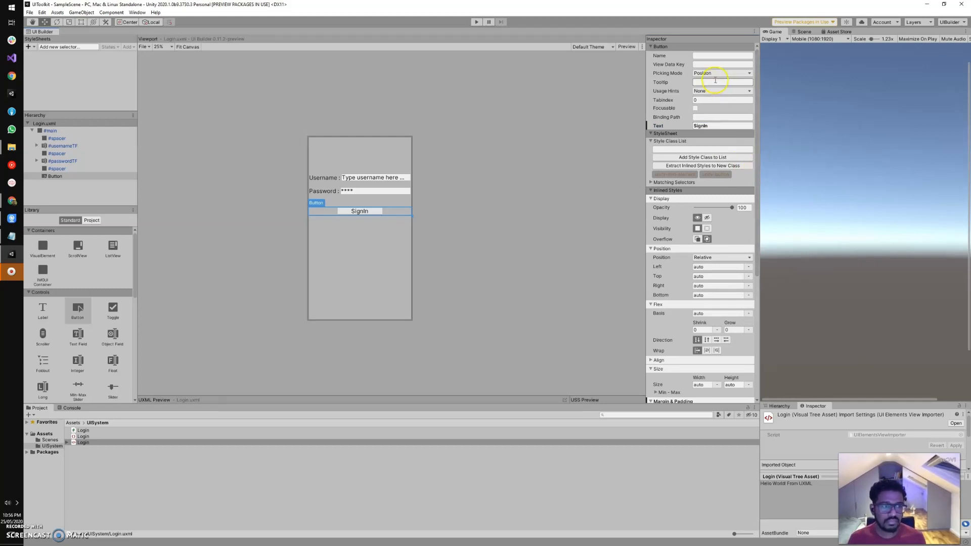
Name the button signin-btn and save
click(710, 55)
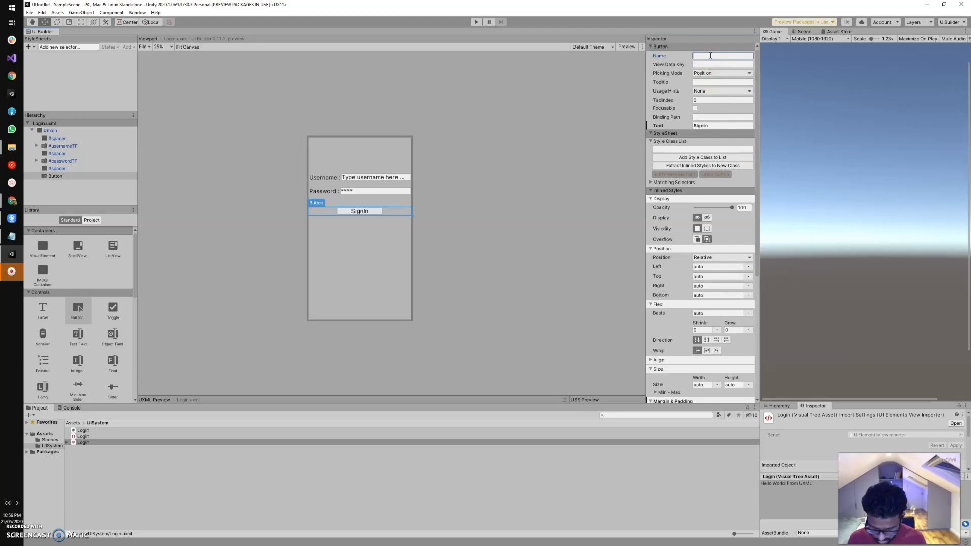
text(signin-btn)
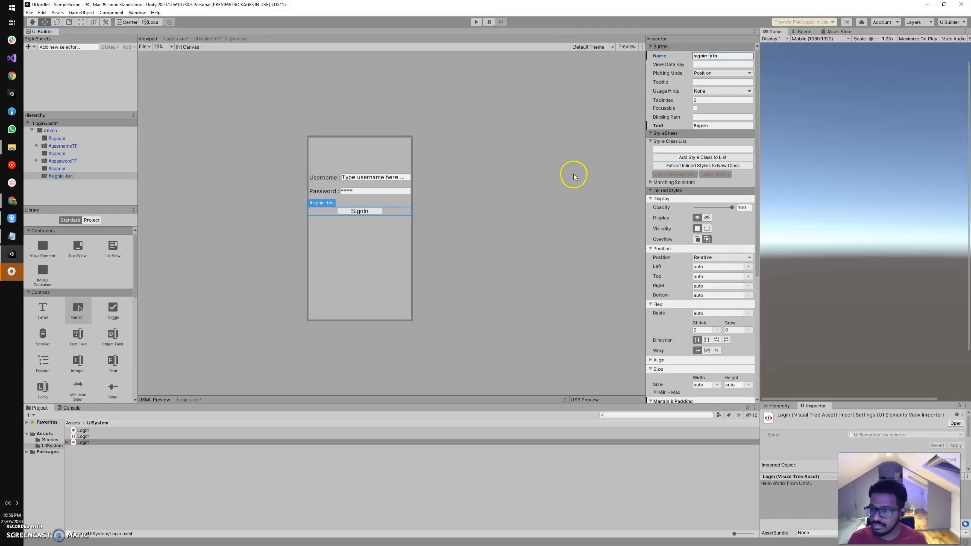
key(ctrl+s)
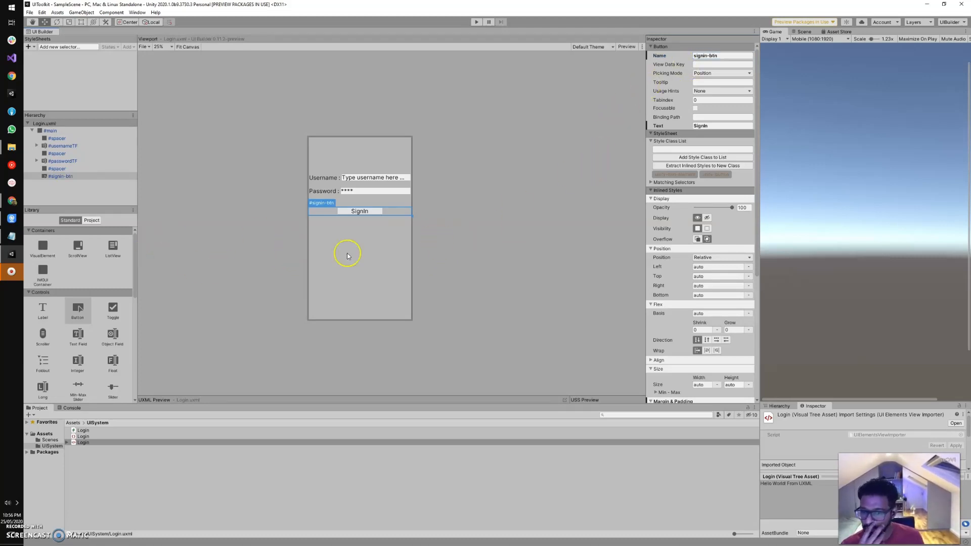
click(487, 238)
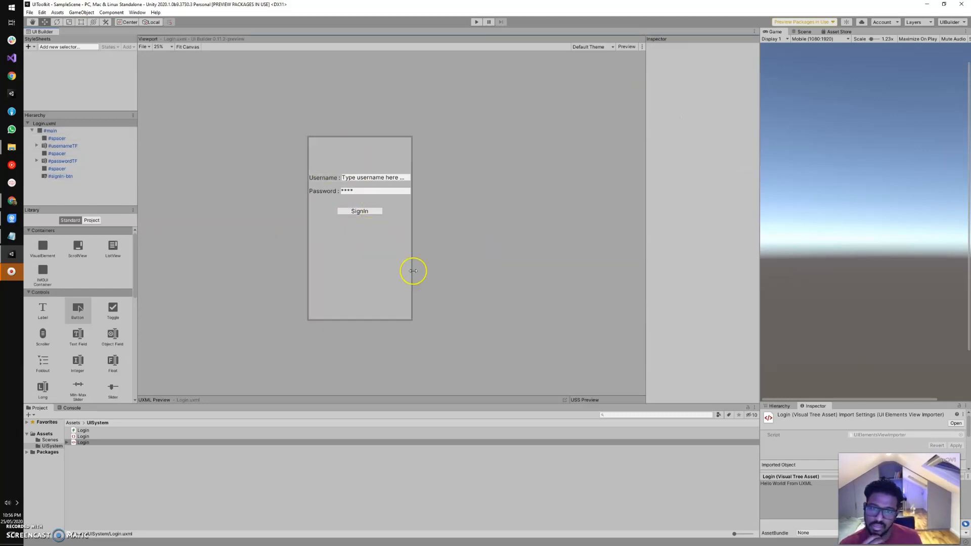
click(54, 131)
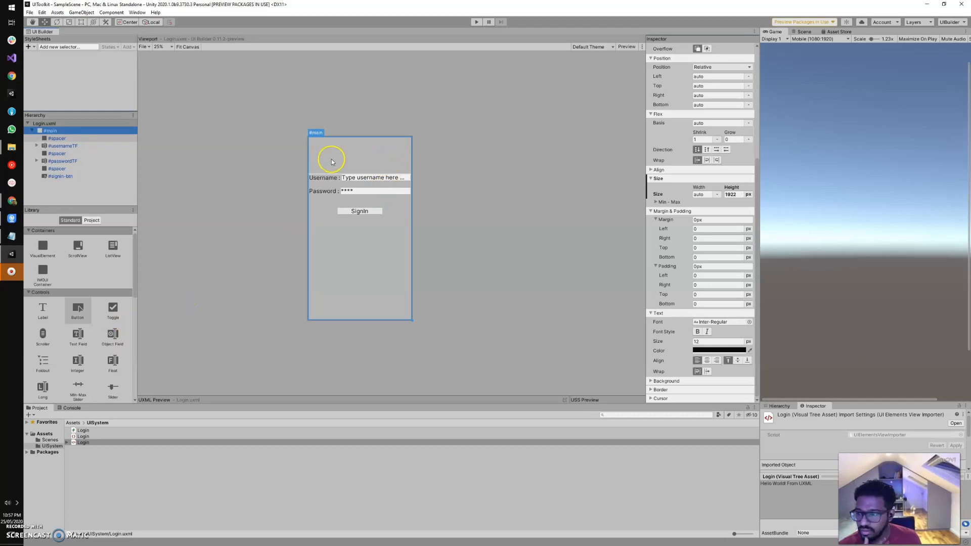
drag(43, 247, 57, 135)
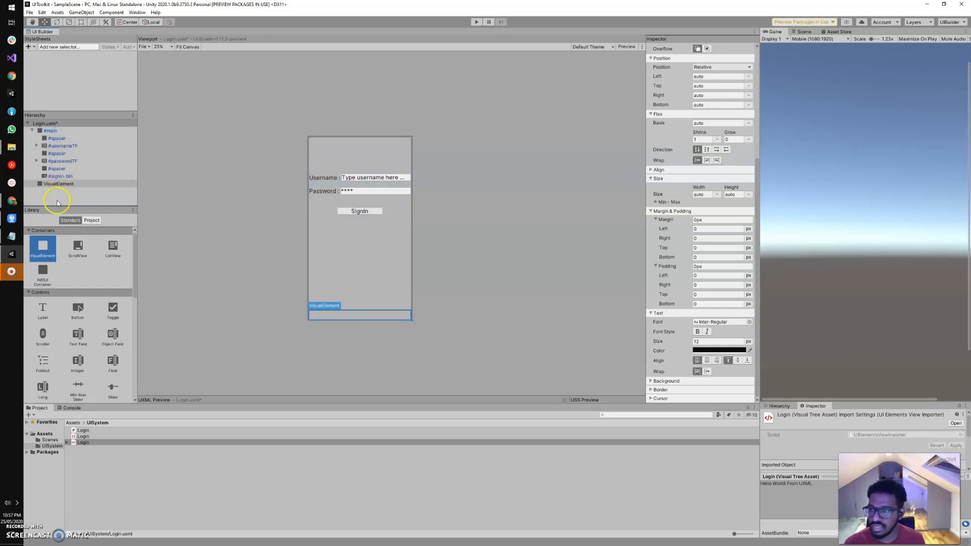
click(60, 178)
click(56, 184)
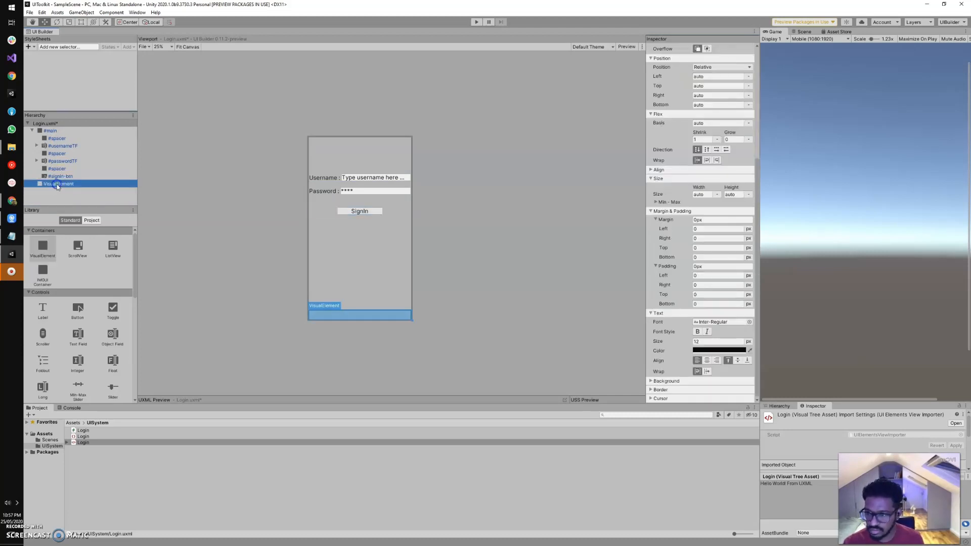
key(Delete)
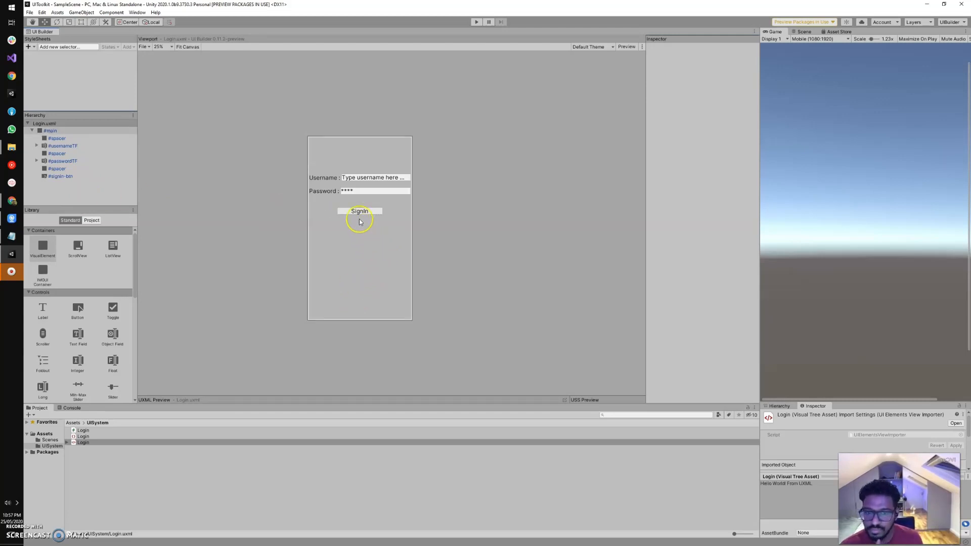
Set the #main container's background colour to dark purple 554F68 (RGB 85, 79, 104)
click(368, 249)
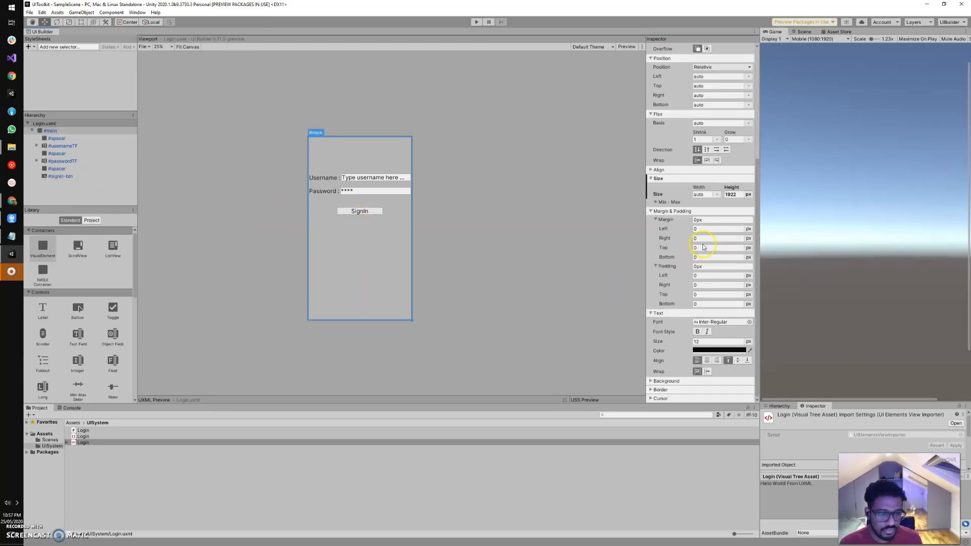
click(46, 131)
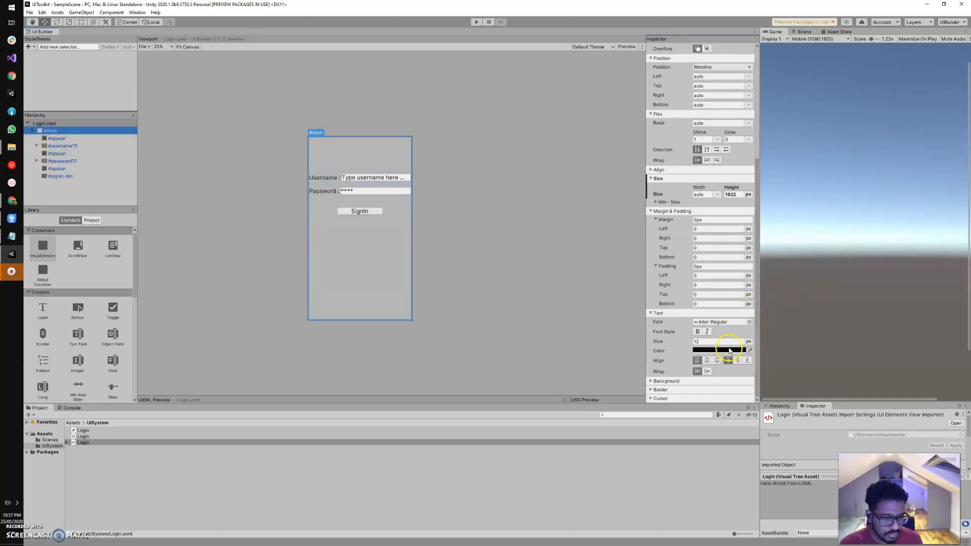
click(651, 380)
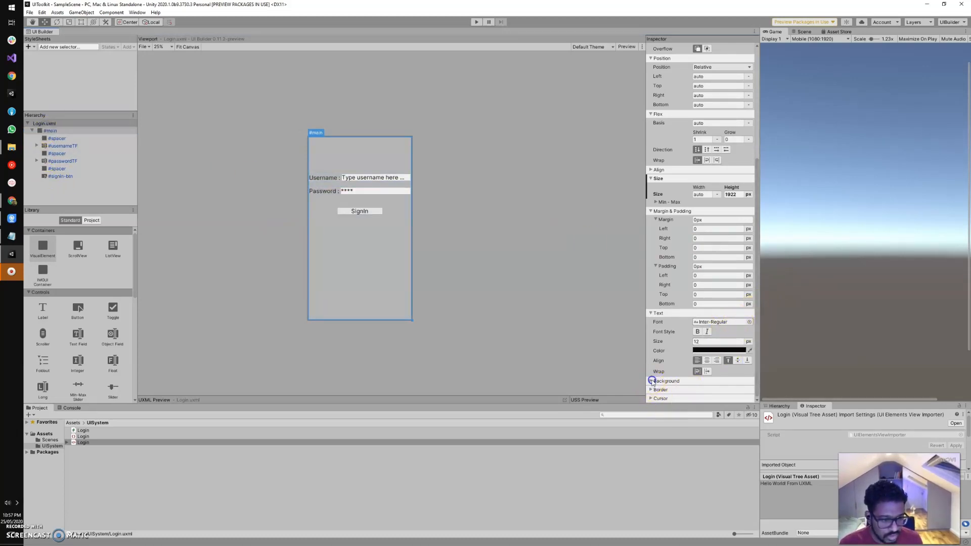
scroll(672, 354, down, 3)
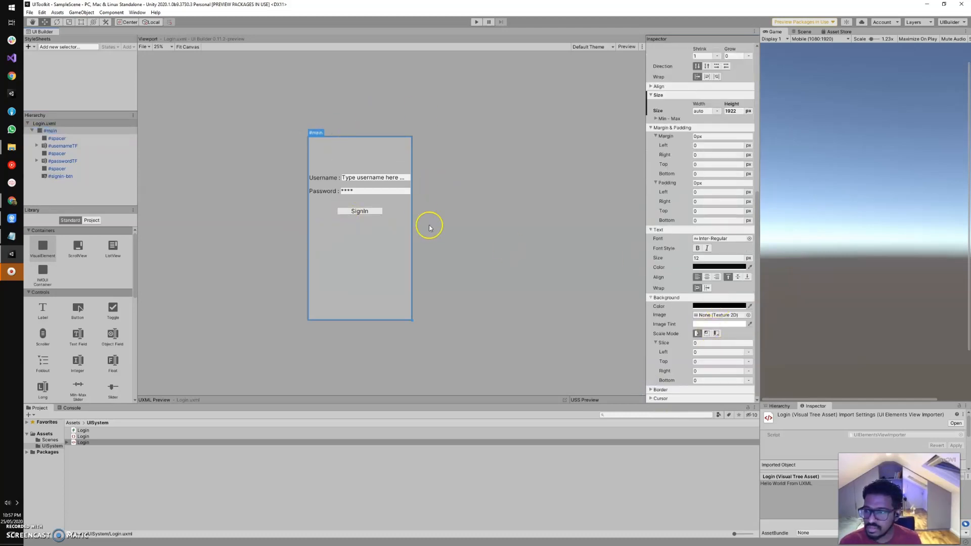
click(740, 305)
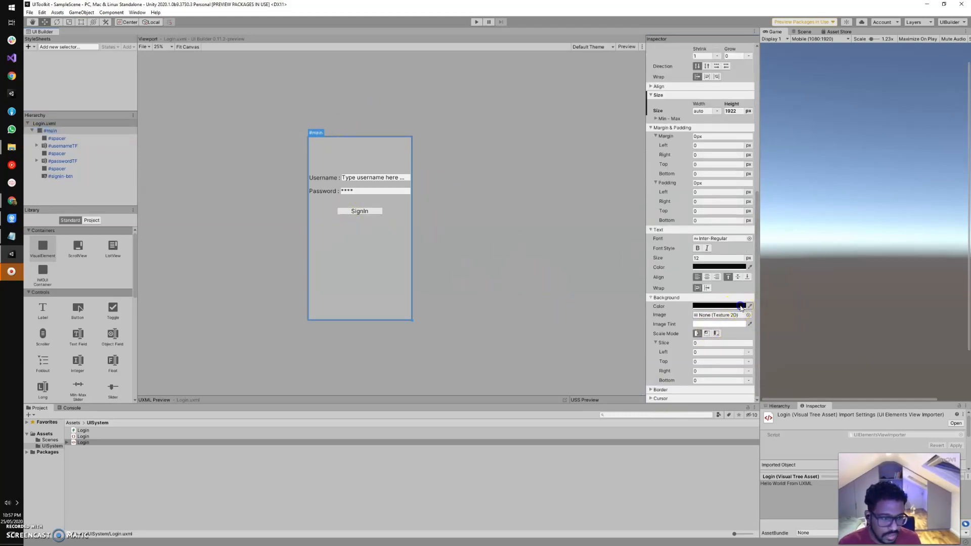
click(766, 350)
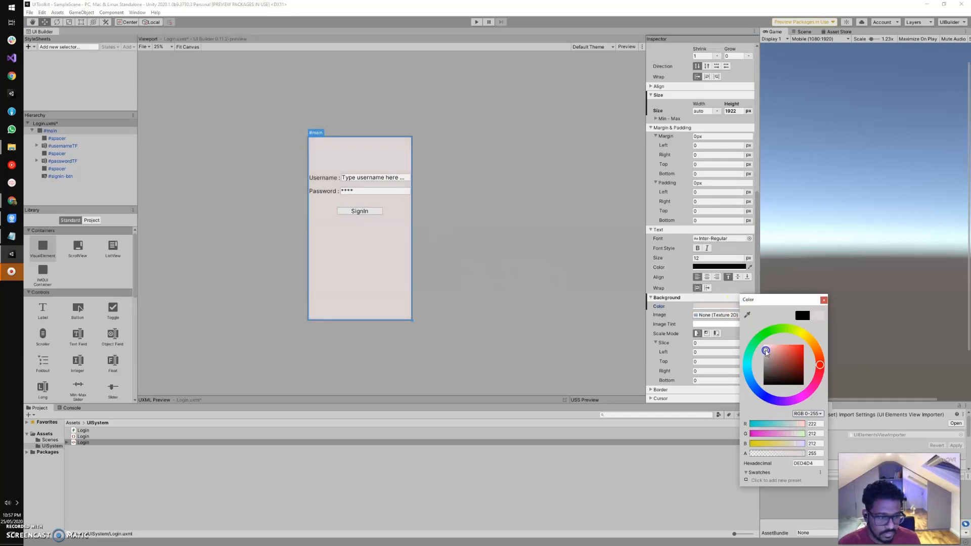
mouse_move(766, 353)
mouse_down()
mouse_move(783, 352)
mouse_move(778, 368)
mouse_move(745, 362)
mouse_move(749, 375)
mouse_up()
mouse_move(781, 377)
mouse_down()
mouse_move(791, 357)
mouse_move(787, 380)
mouse_move(747, 362)
mouse_move(790, 378)
mouse_move(750, 380)
mouse_move(768, 404)
mouse_up()
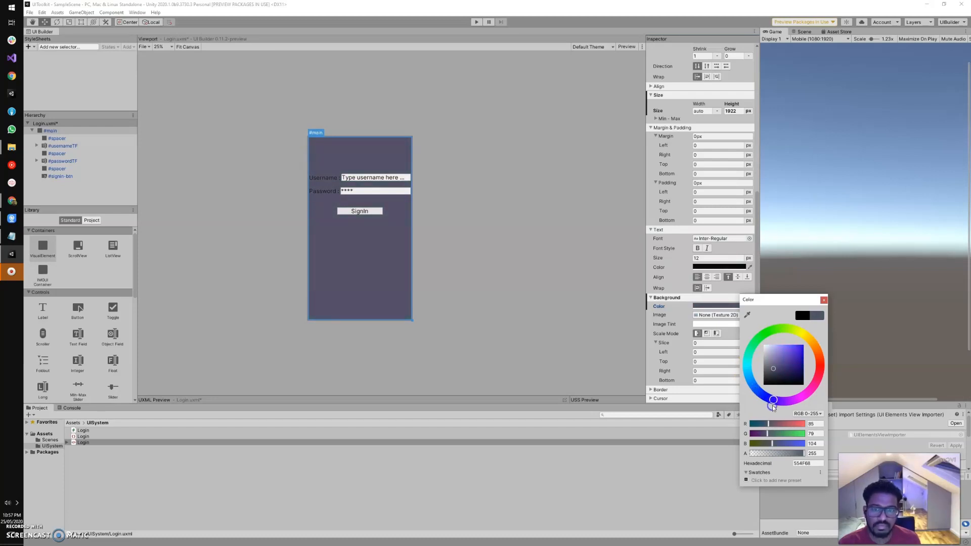
click(746, 315)
click(824, 299)
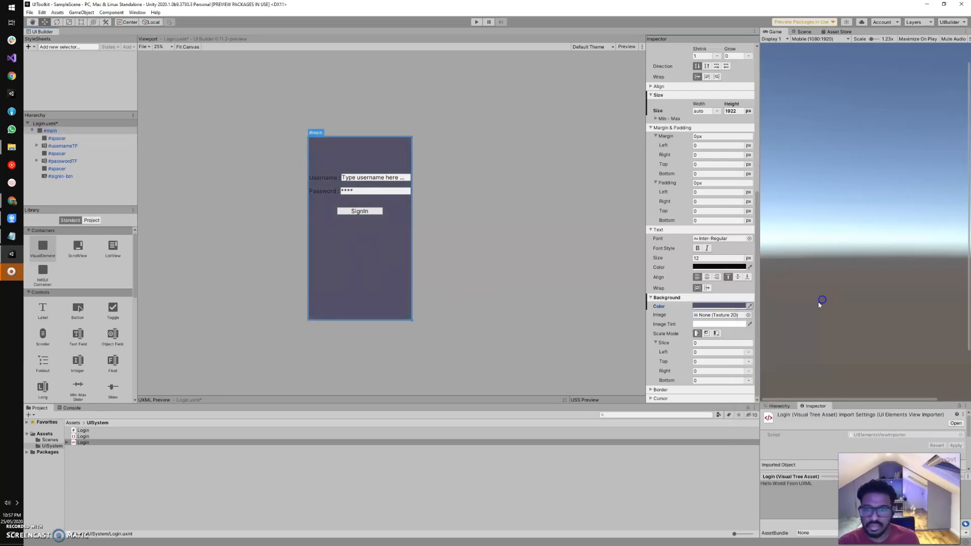
click(450, 230)
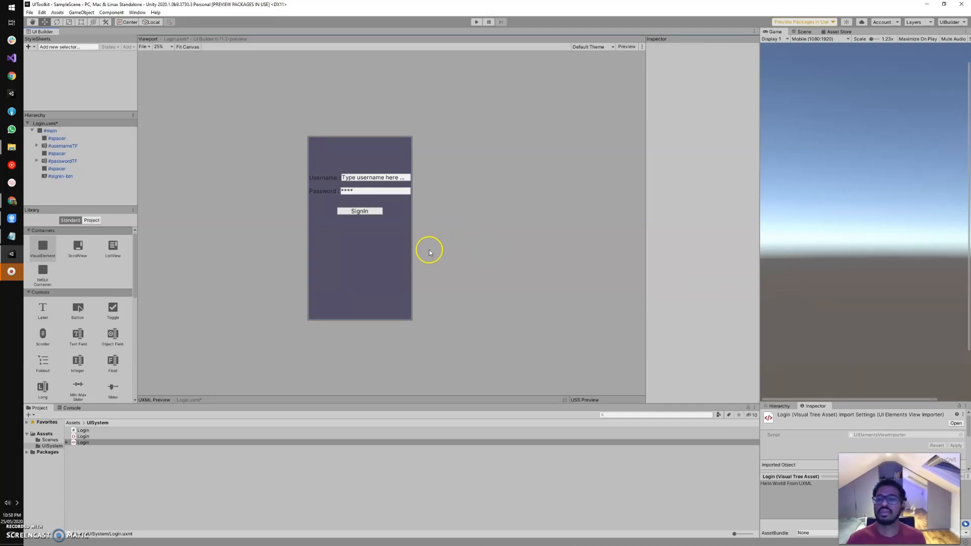
Select #usernameTF, review its Inspector styles, and switch UI Builder to Preview mode
click(373, 253)
click(329, 185)
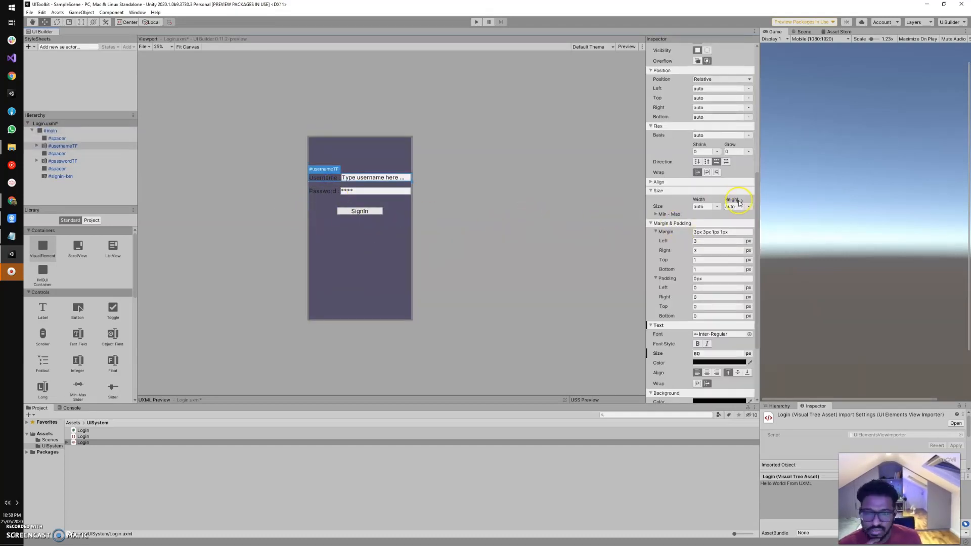
scroll(719, 197, down, 3)
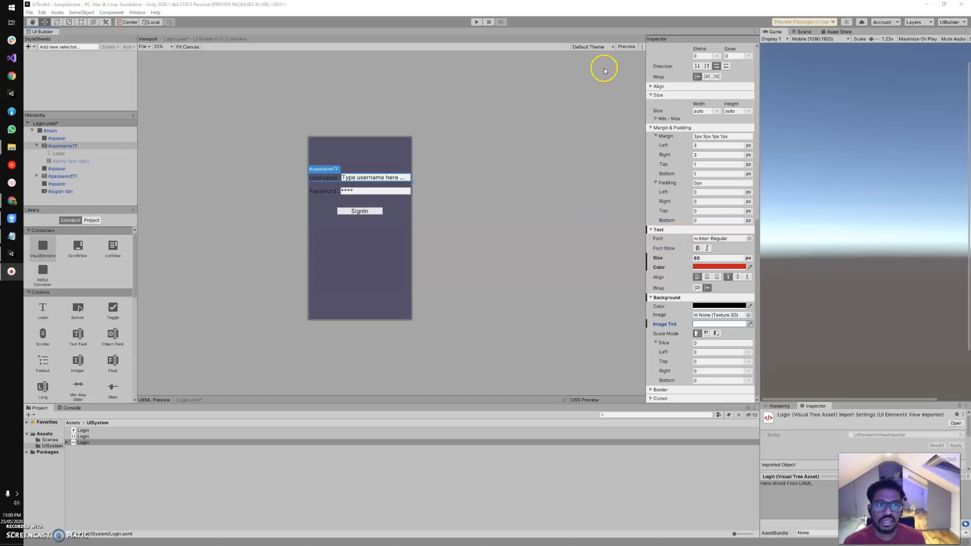
click(626, 47)
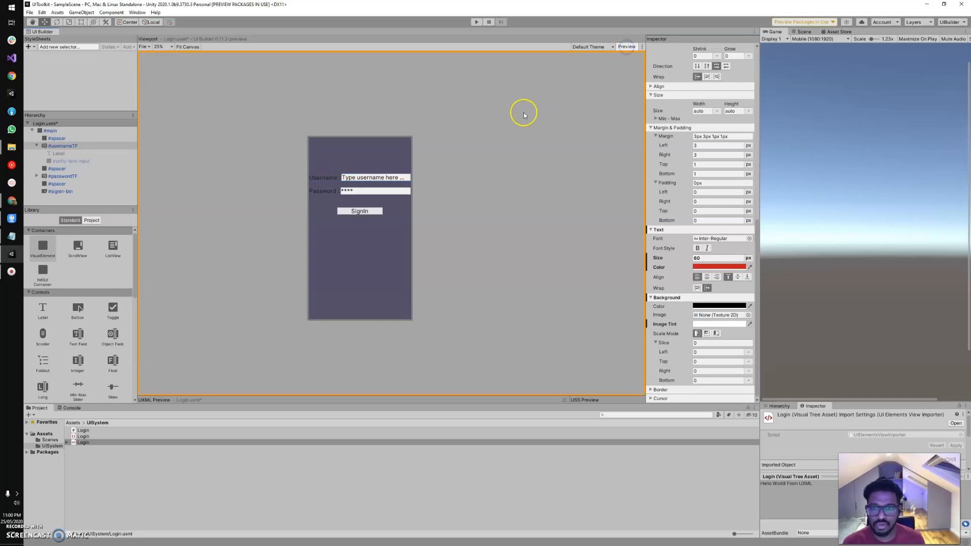
Try the SignIn button and the Password and Username fields in preview, toggling Preview off and on
click(352, 210)
click(358, 193)
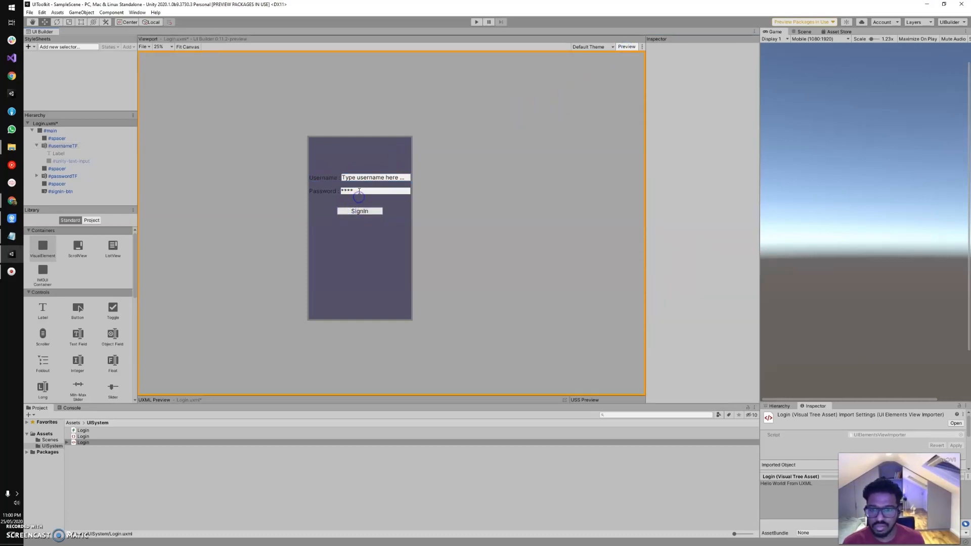
click(627, 47)
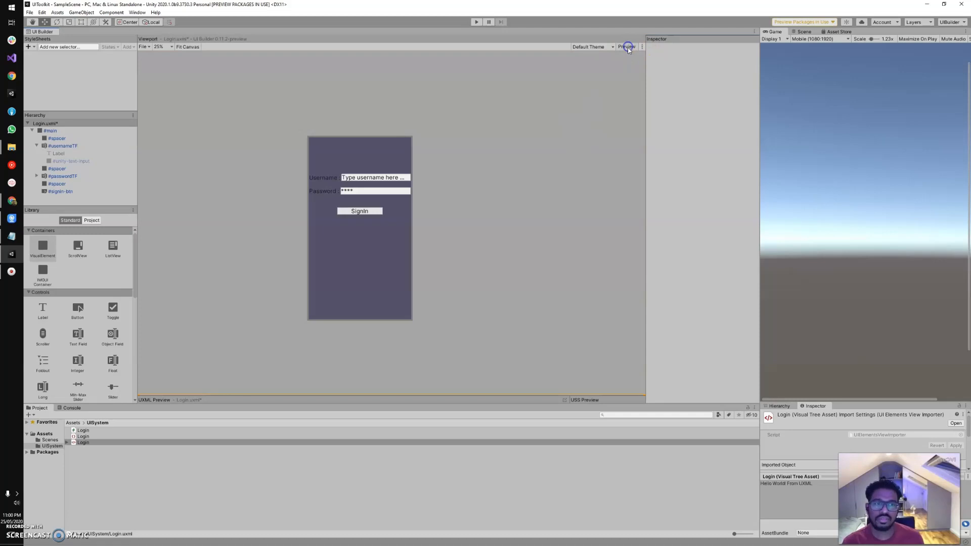
click(364, 214)
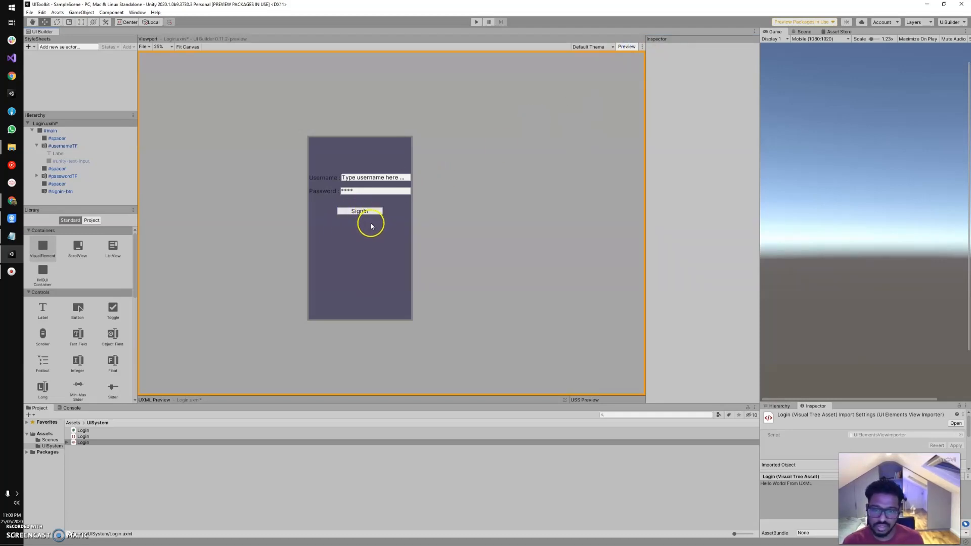
click(360, 192)
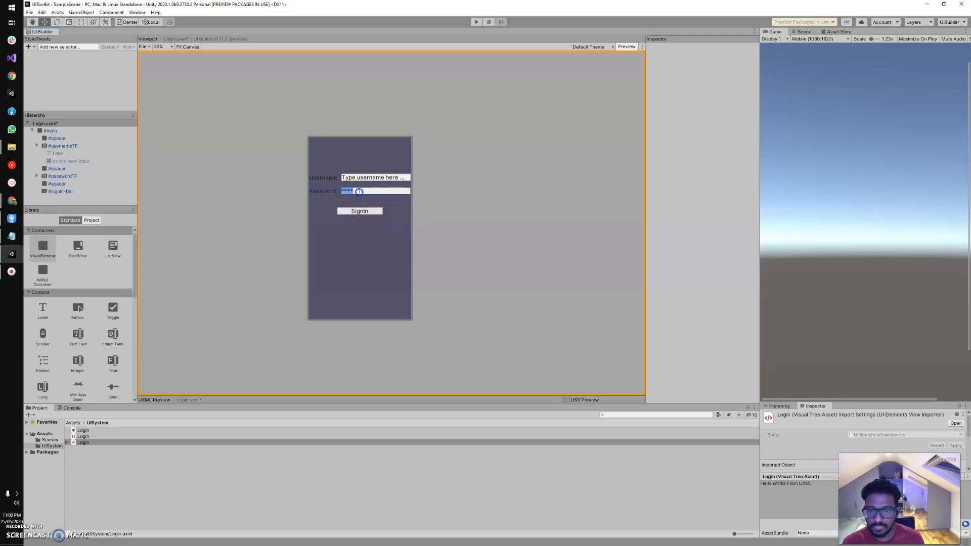
click(359, 191)
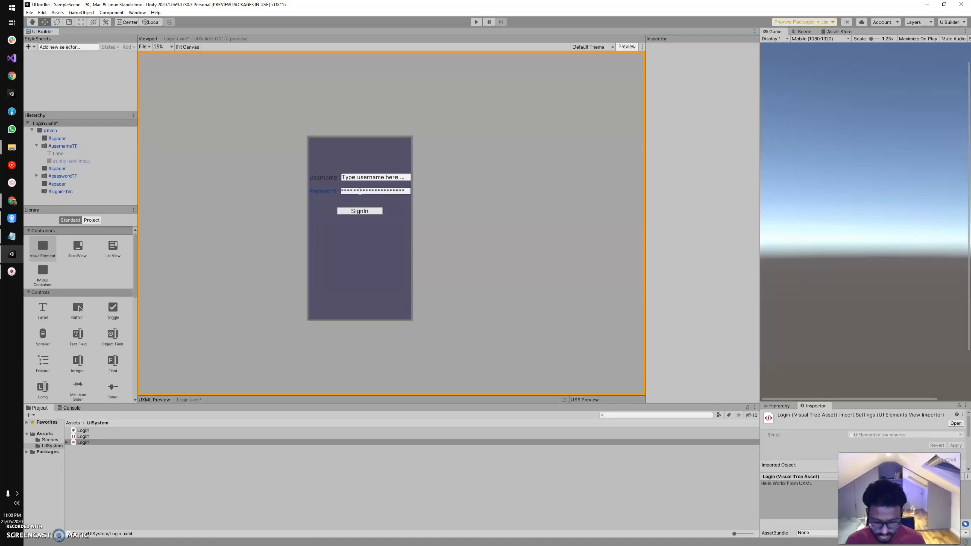
click(381, 177)
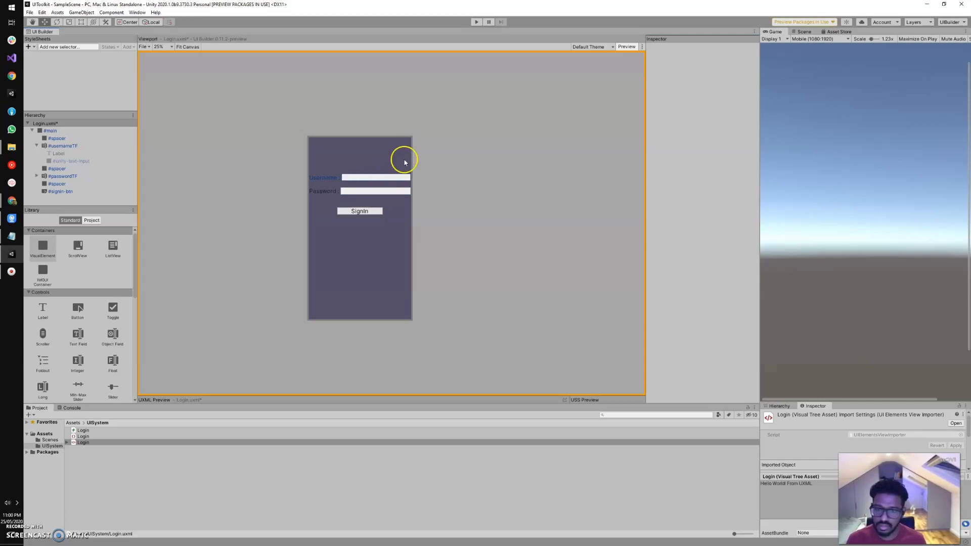
click(628, 47)
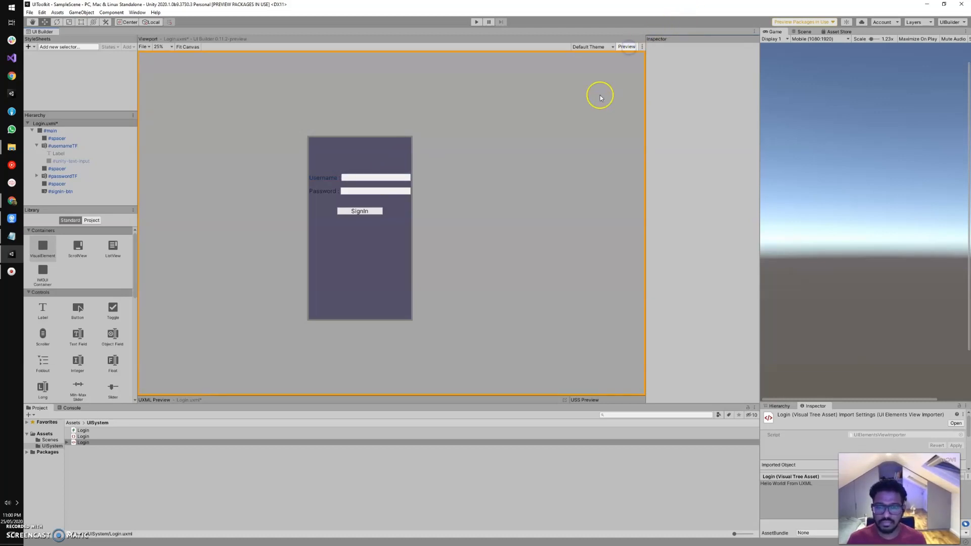
Type test text 'aasfdas' into the Username field, then return to editing mode
click(374, 176)
text(aasfd)
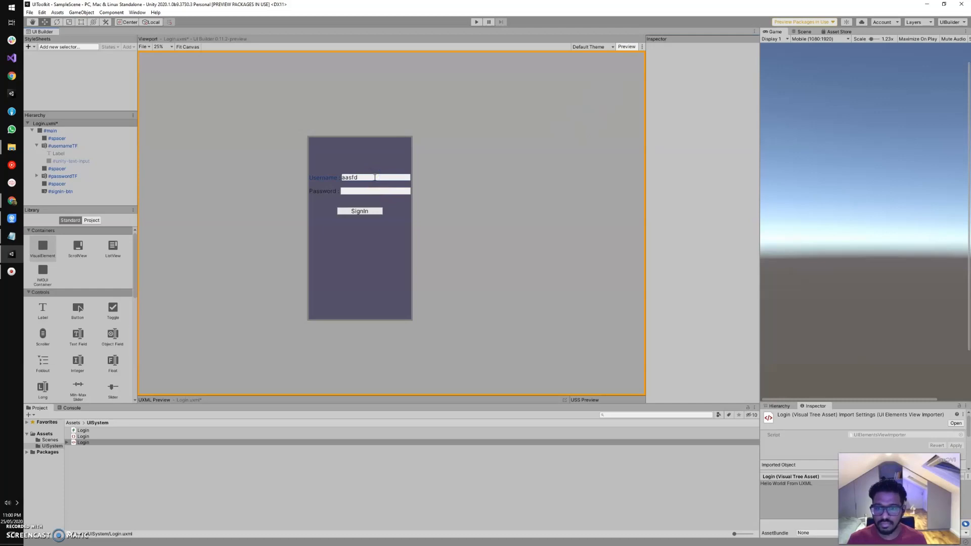
text(as)
click(625, 47)
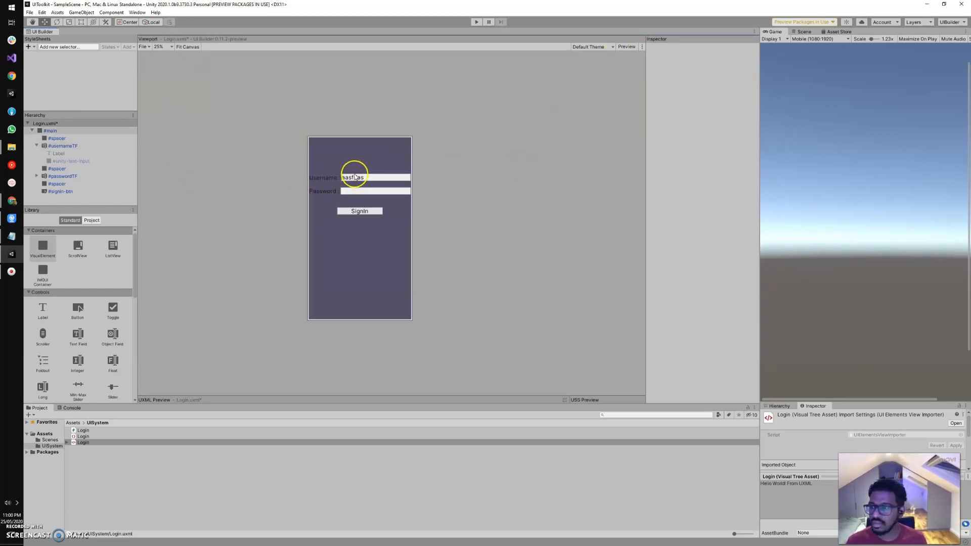
click(44, 146)
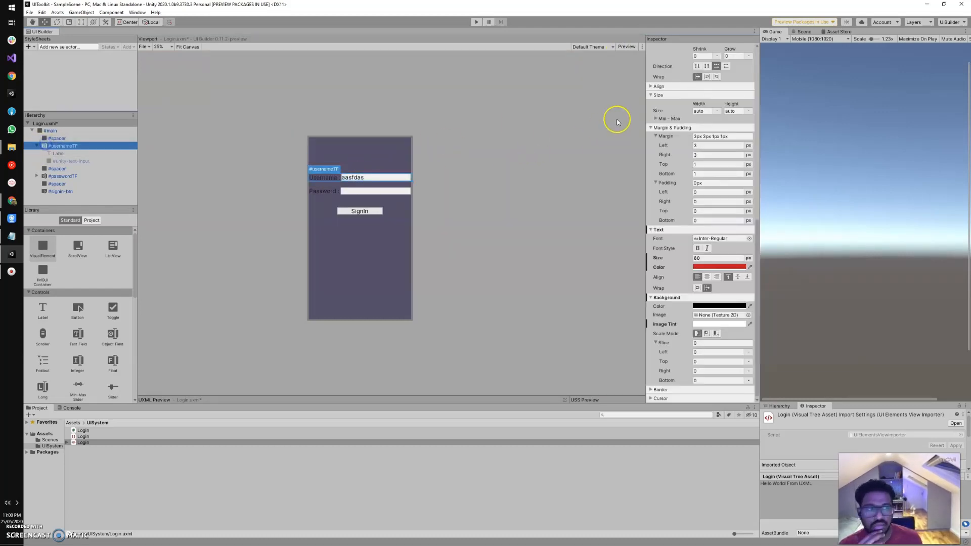
Clear the Username field's Text and Value so it starts empty
scroll(670, 114, up, 10)
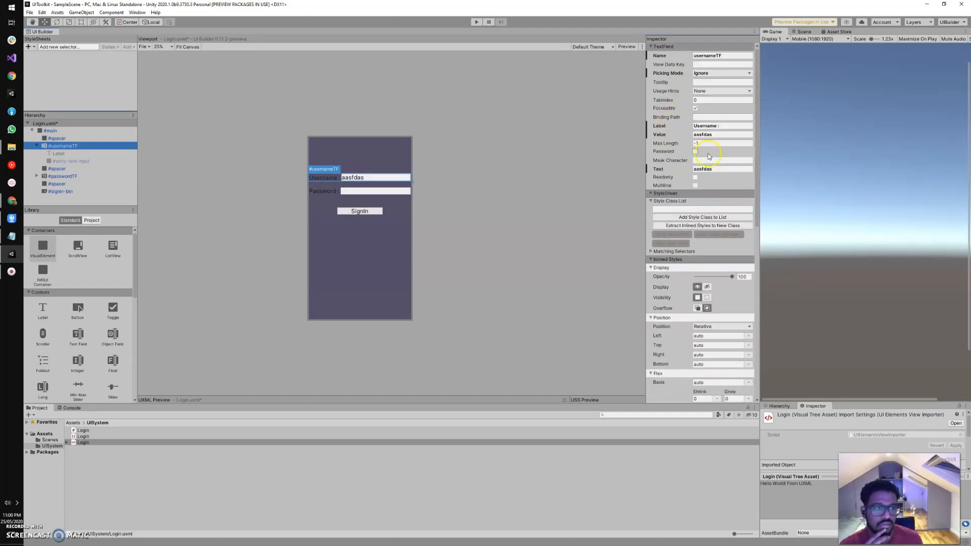
click(714, 134)
click(715, 136)
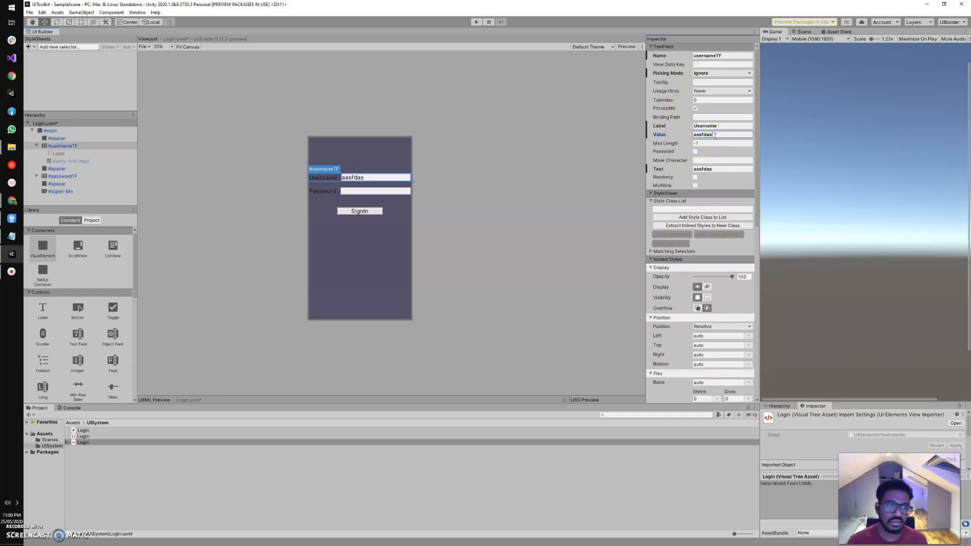
drag(715, 135, 642, 122)
click(720, 168)
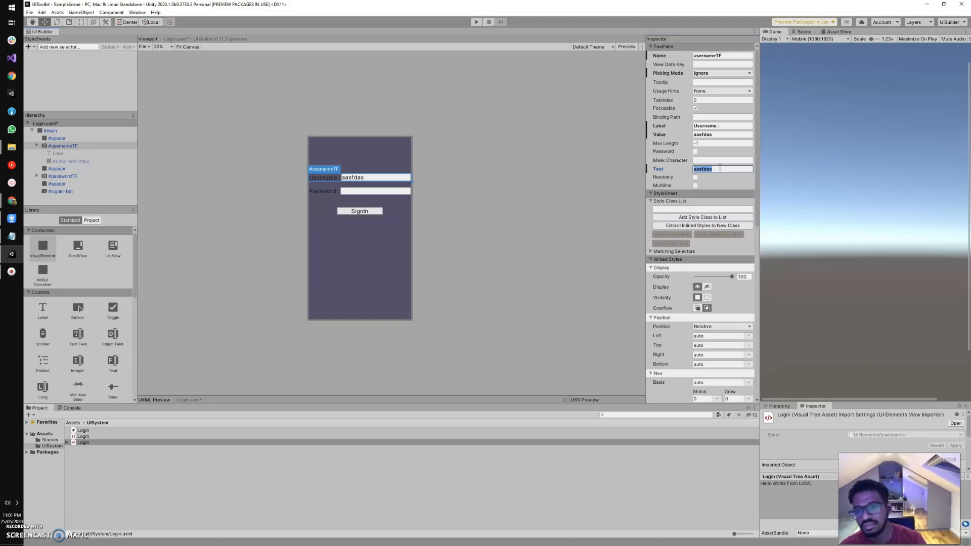
key(BackSpace)
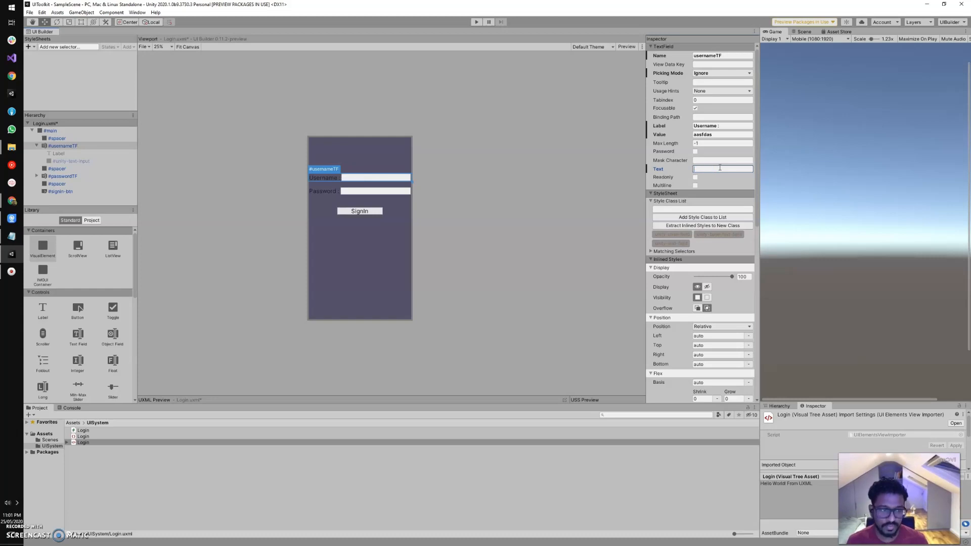
click(718, 135)
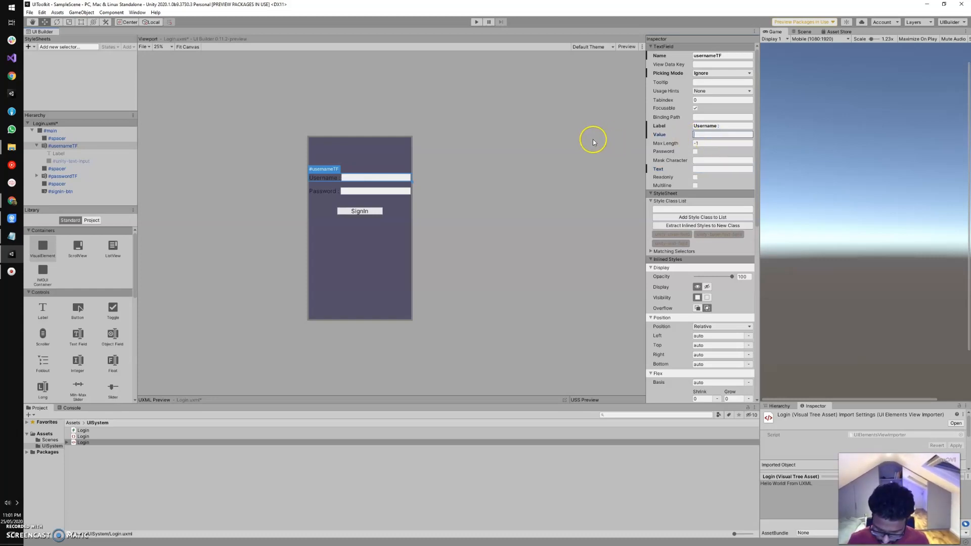
Delete the default 'pass' text from the Password field
click(362, 190)
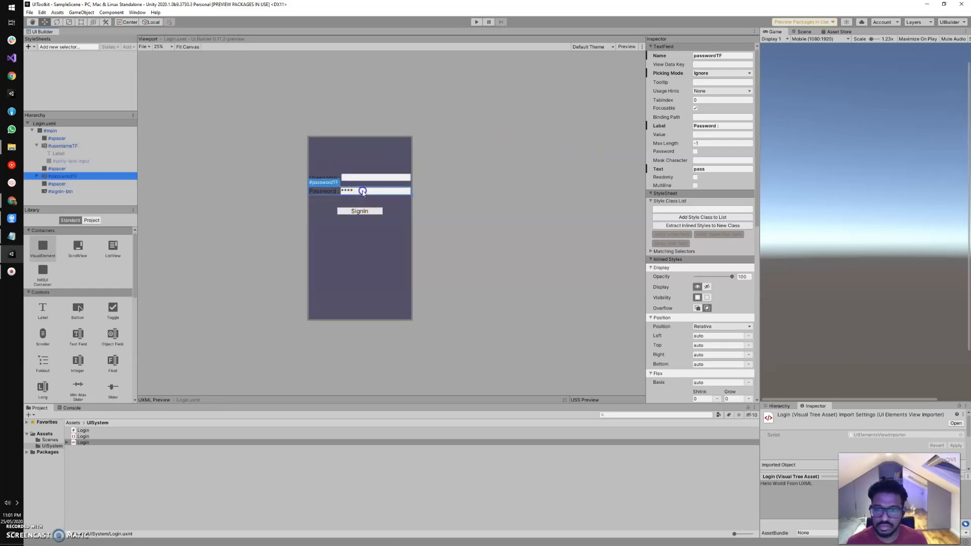
click(712, 169)
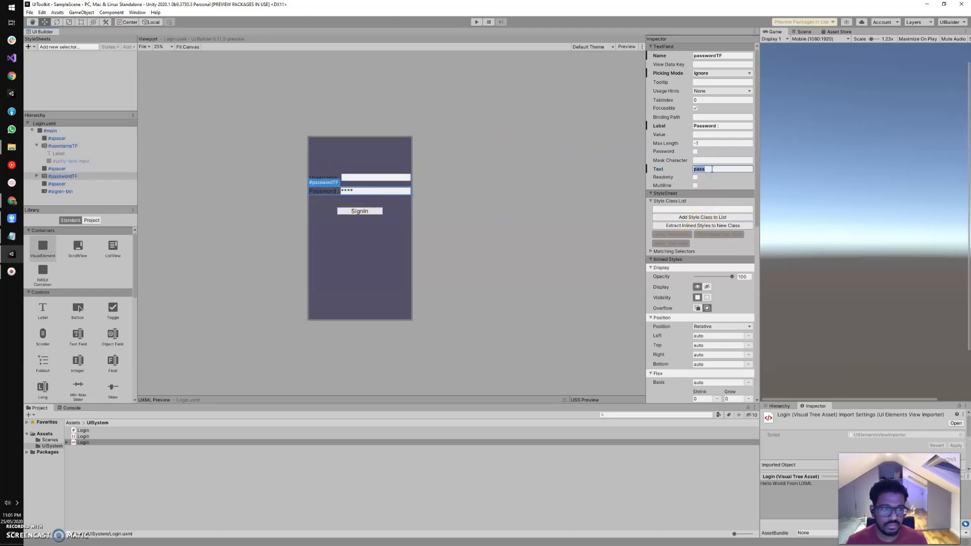
key(BackSpace)
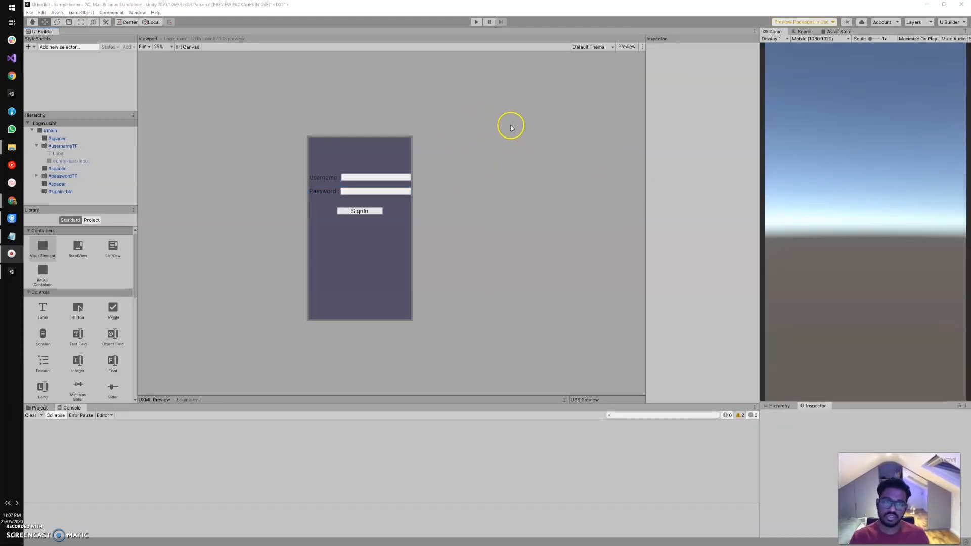
Preview the form with empty Username and Password fields and try the SignIn button
click(627, 47)
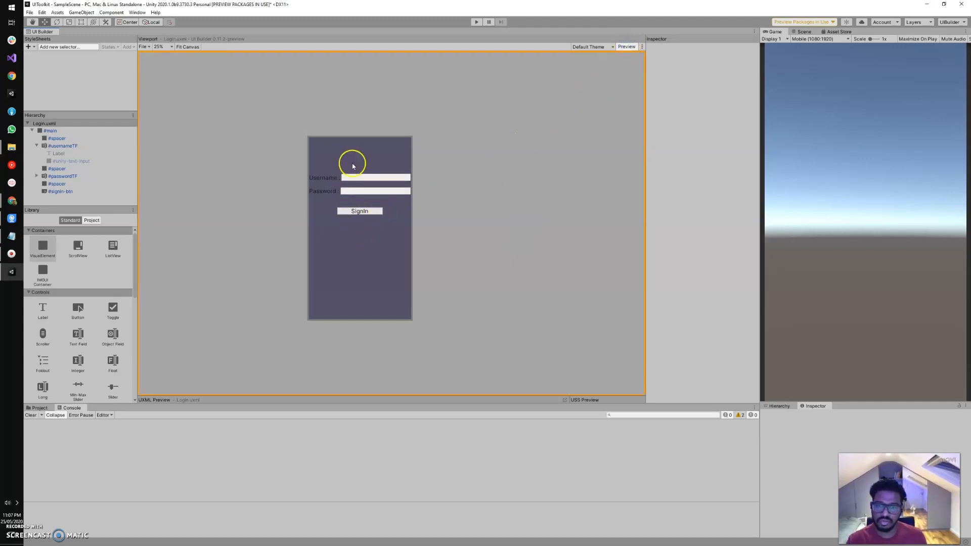
click(360, 211)
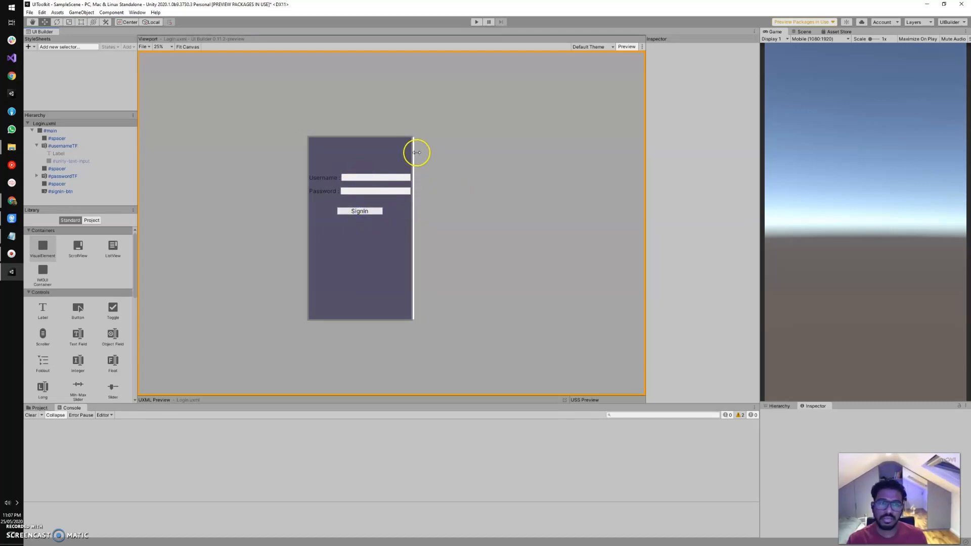